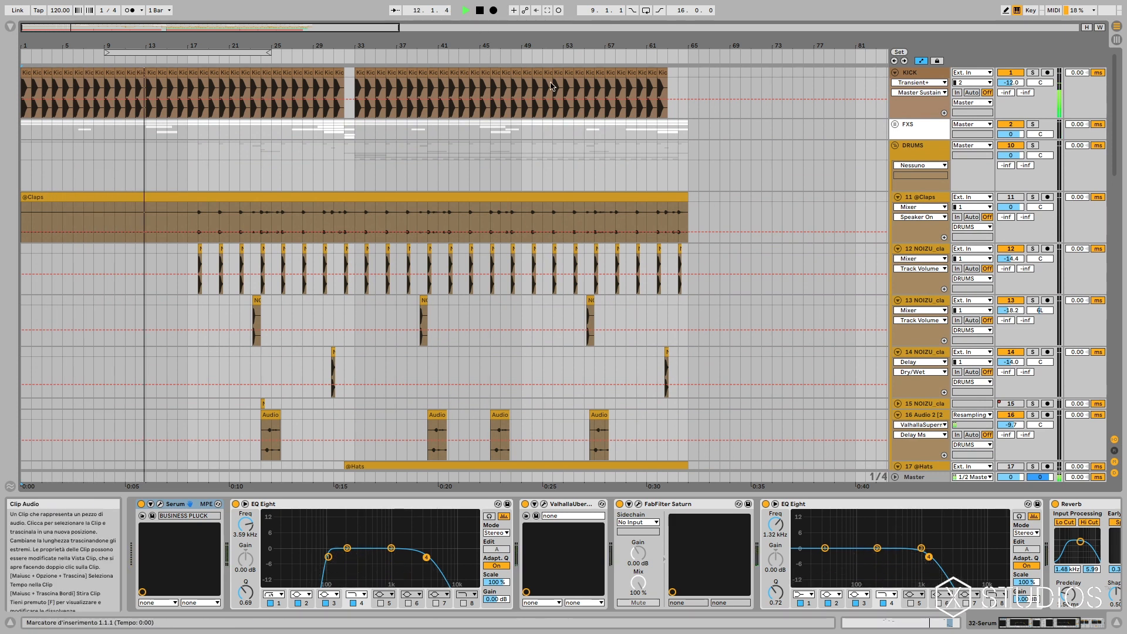
Collapse the DRUMS group and solo the KICK track
{"action": "left_click", "coordinate": [895, 145]}
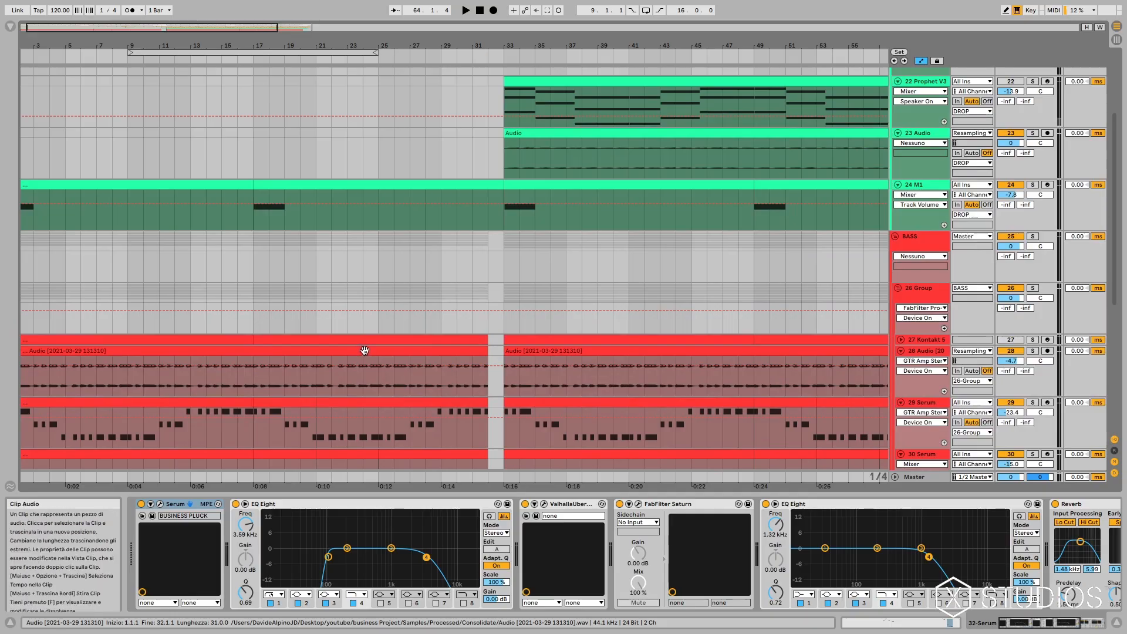
{"action": "scroll", "coordinate": [364, 350], "scroll_direction": "up", "scroll_amount": 6}
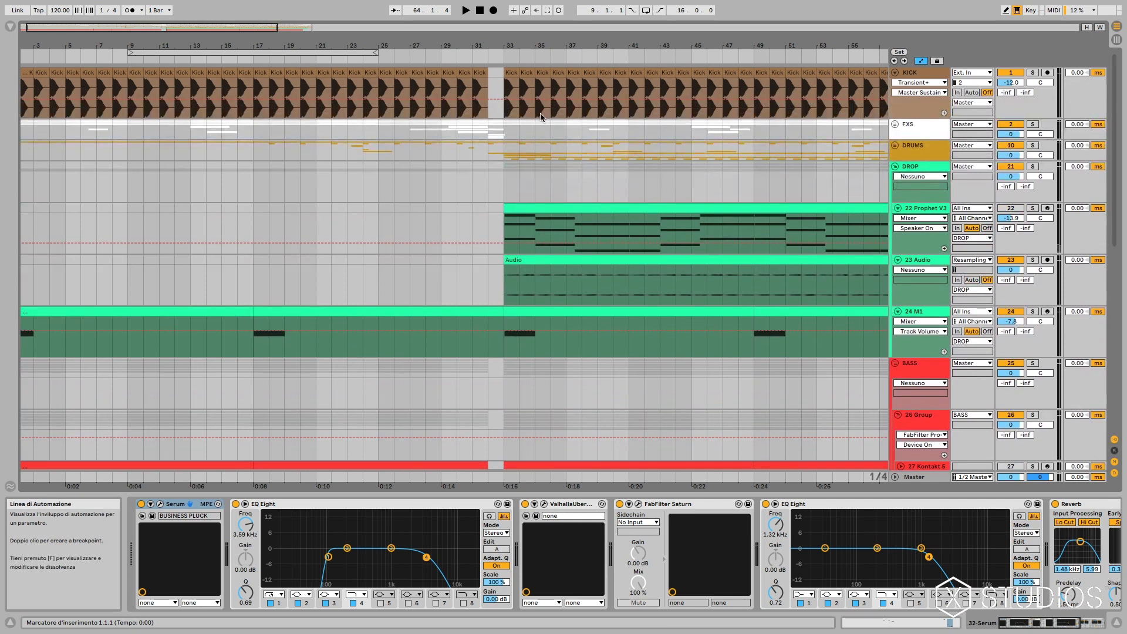
{"action": "left_click", "coordinate": [257, 75]}
{"action": "left_click_drag", "start_coordinate": [110, 34], "coordinate": [107, 66]}
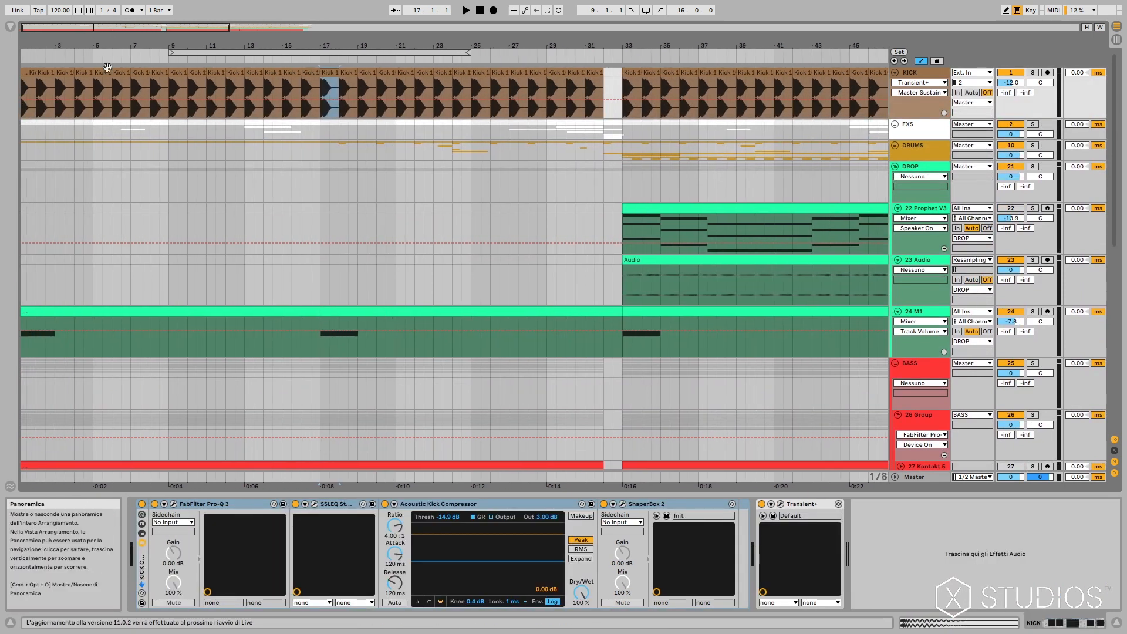
{"action": "left_click", "coordinate": [1033, 72]}
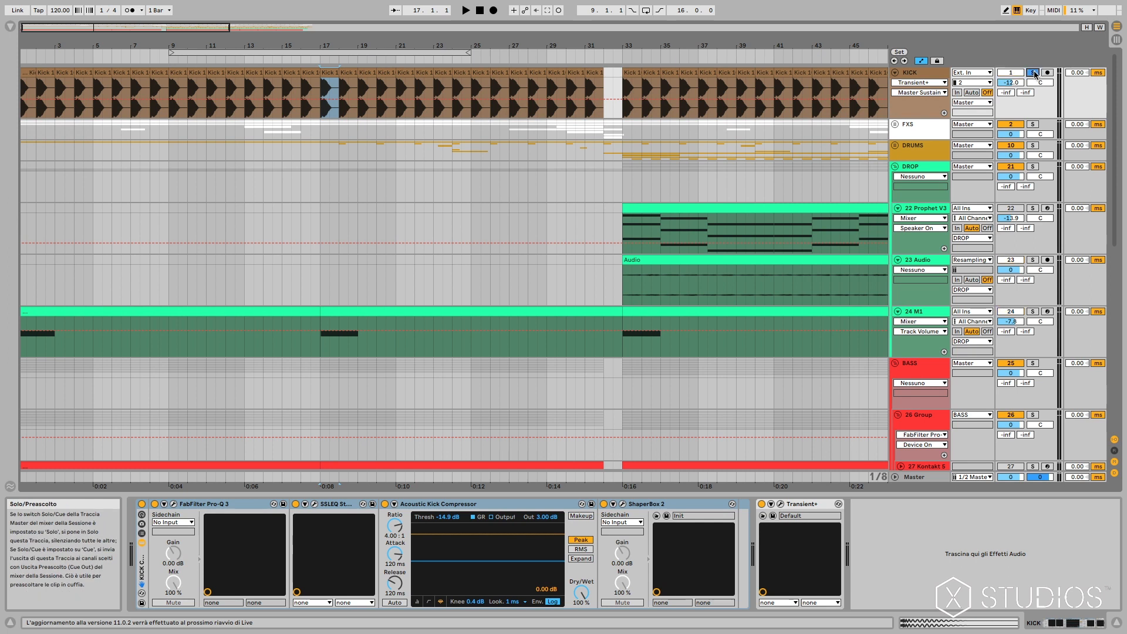
{"action": "left_click_drag", "start_coordinate": [131, 32], "coordinate": [117, 36]}
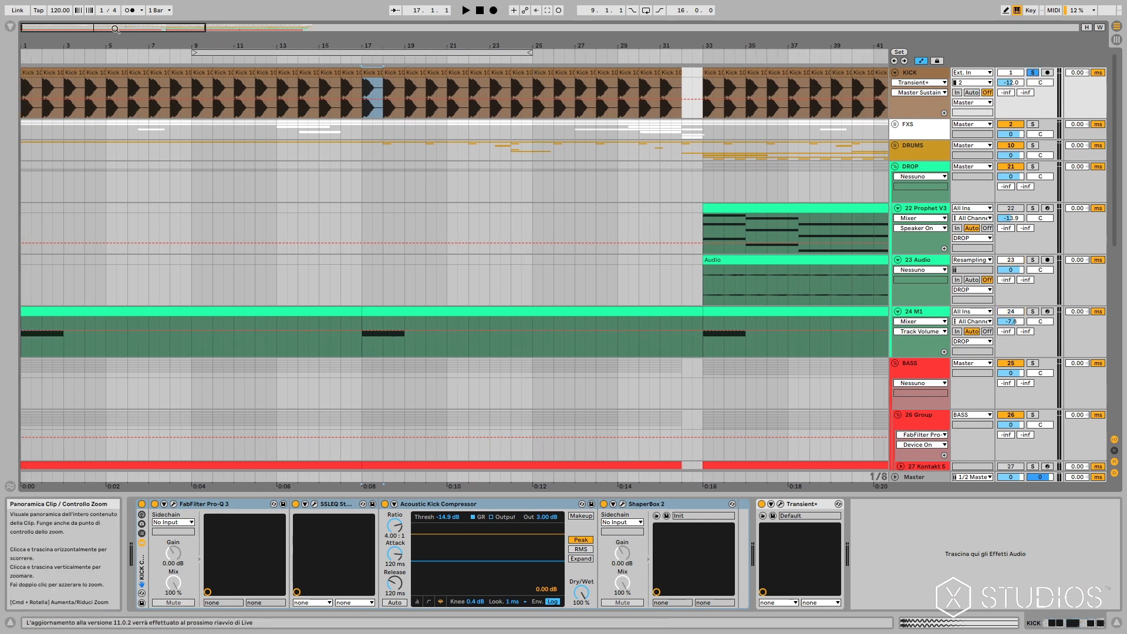
Play the soloed kick from its first clip and inspect its Transient+ plugin settings
{"action": "left_click", "coordinate": [30, 73]}
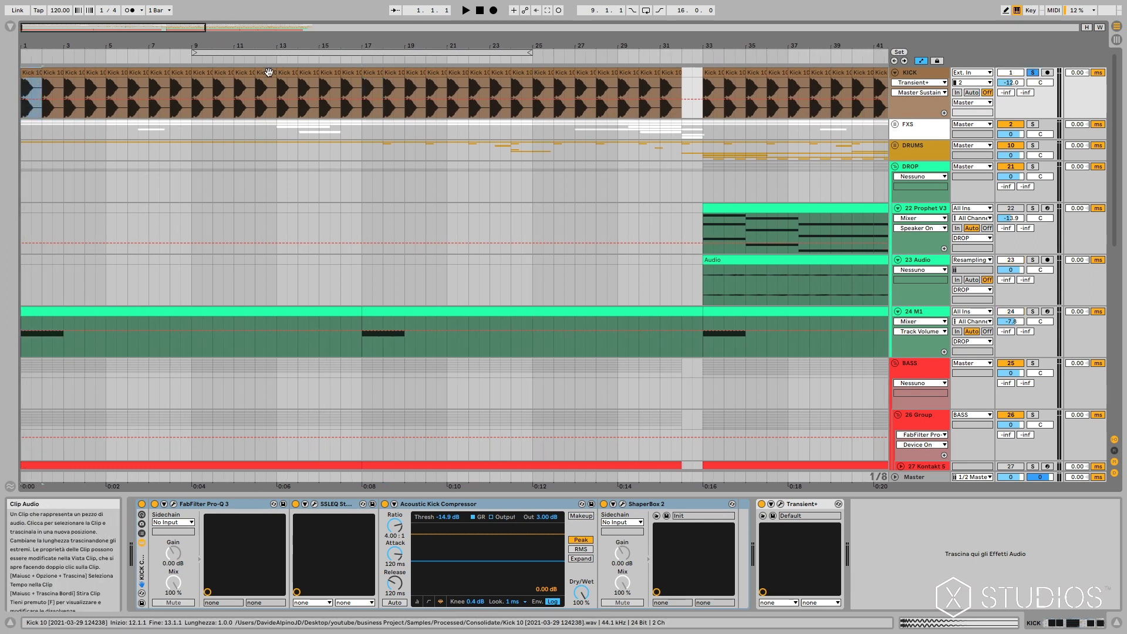
{"action": "key", "text": "space"}
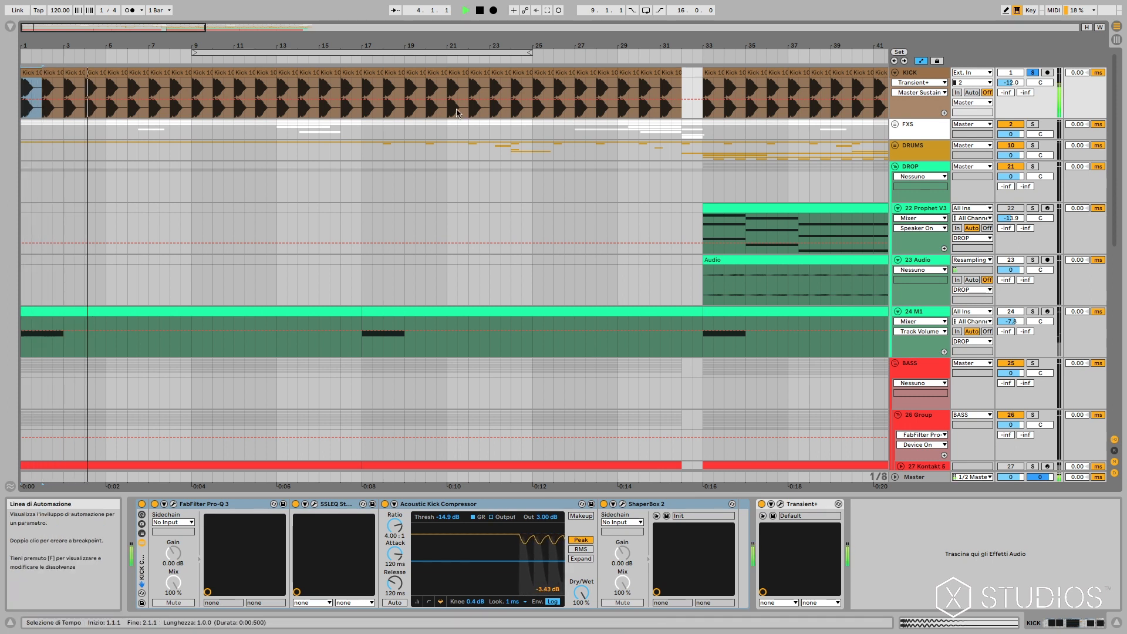
{"action": "key", "text": "space"}
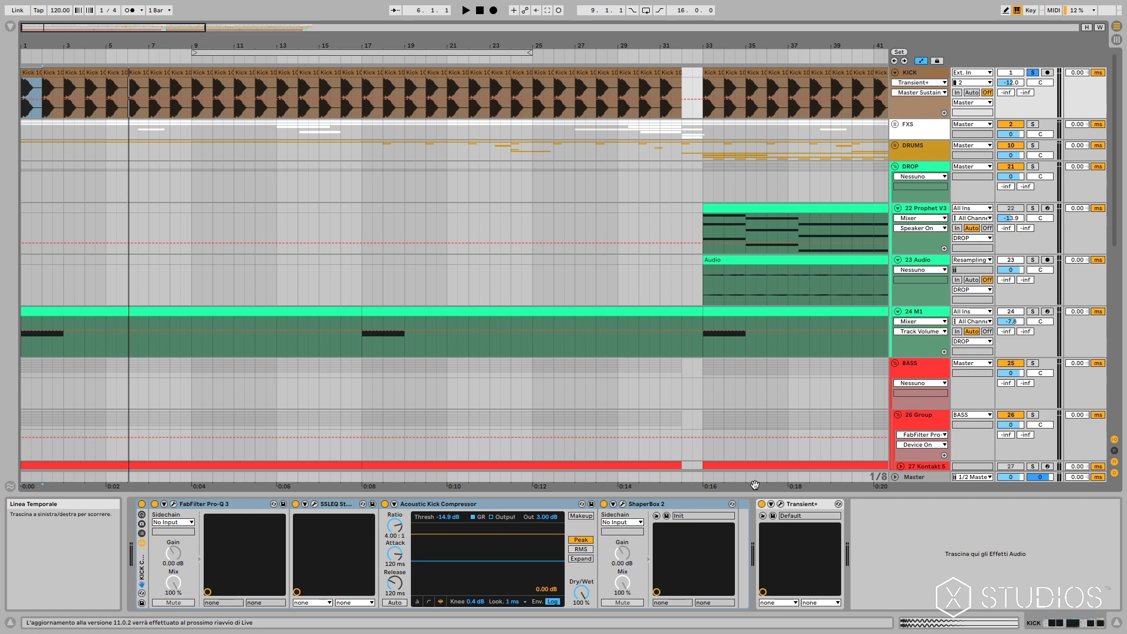
{"action": "left_click", "coordinate": [782, 505]}
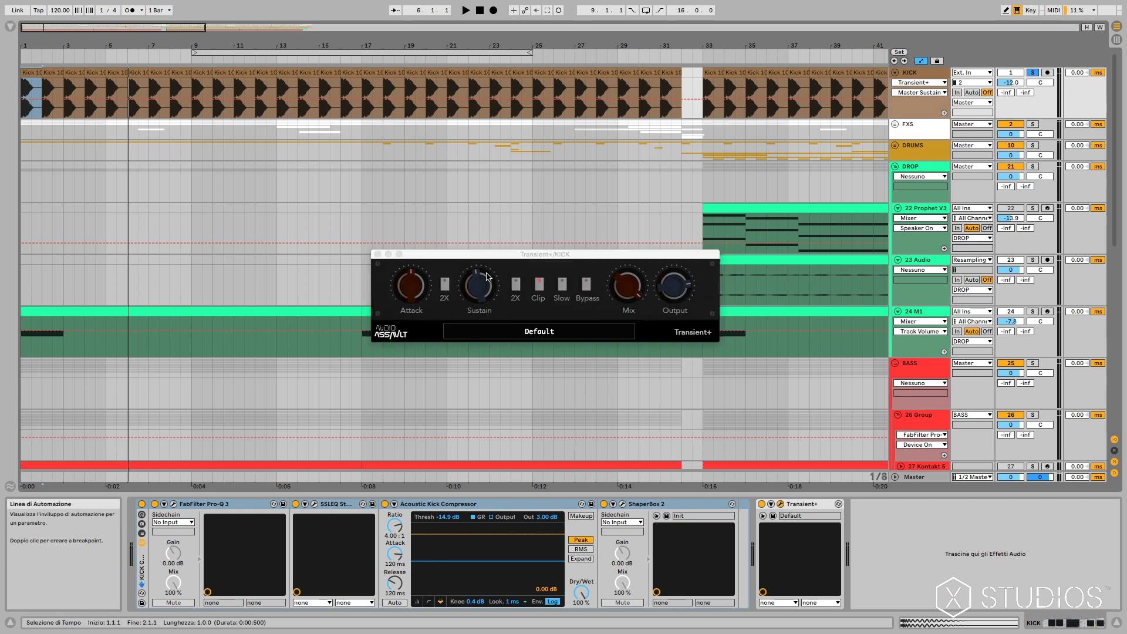
{"action": "left_click", "coordinate": [377, 254]}
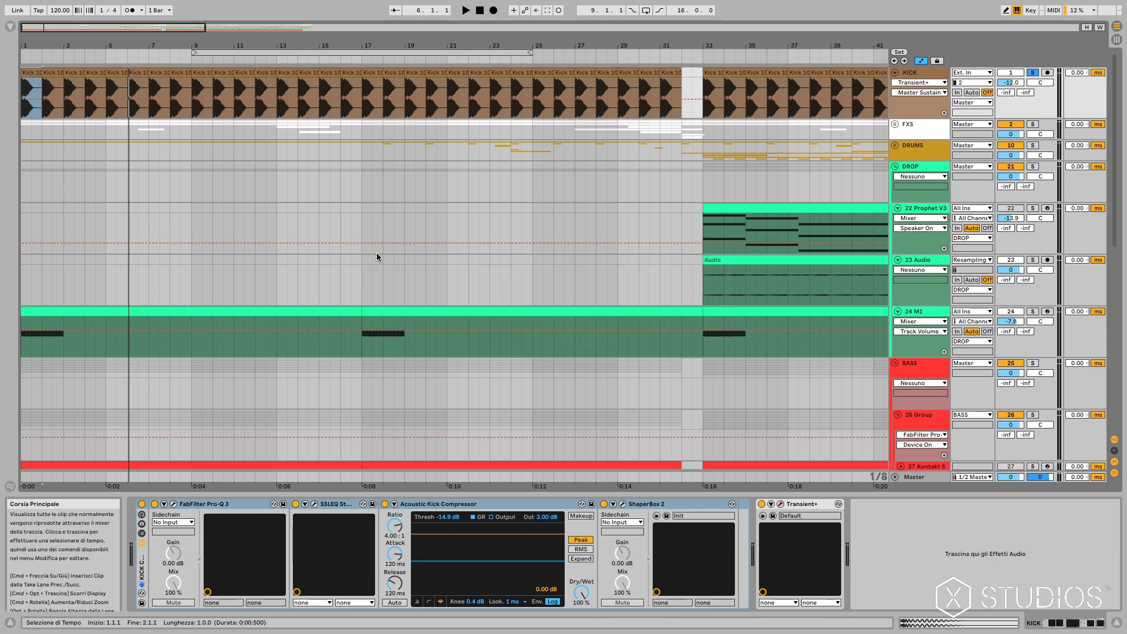
Select the 29 Serum track in the BASS group and close the open Serum window
{"action": "left_click_drag", "start_coordinate": [262, 33], "coordinate": [275, 21]}
{"action": "scroll", "coordinate": [676, 376], "scroll_direction": "down", "scroll_amount": 5}
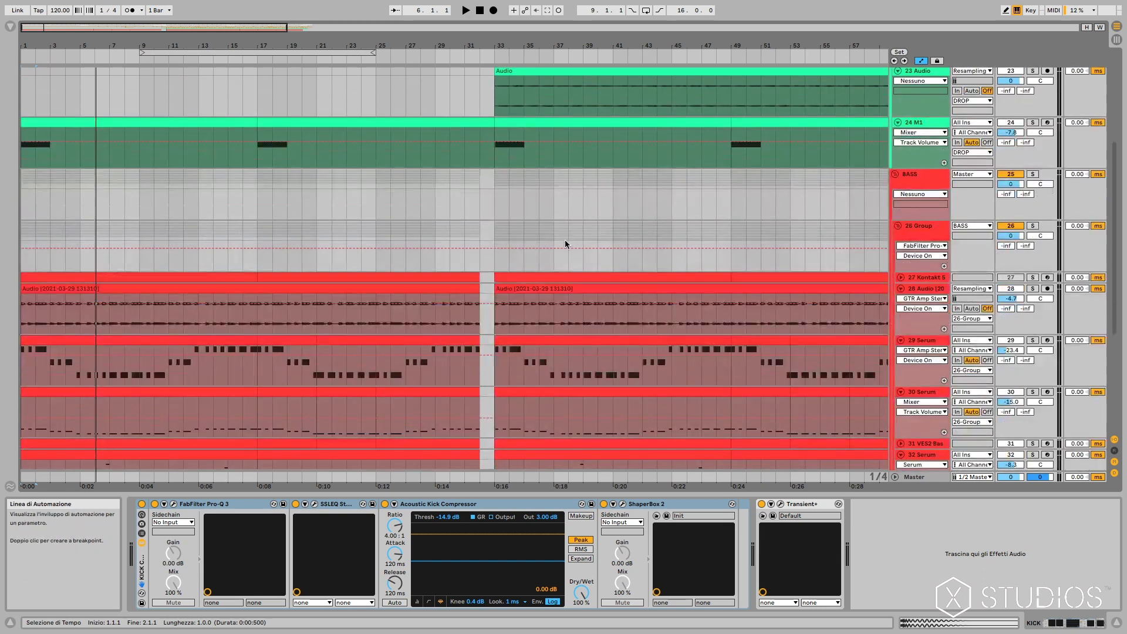
{"action": "left_click", "coordinate": [928, 340]}
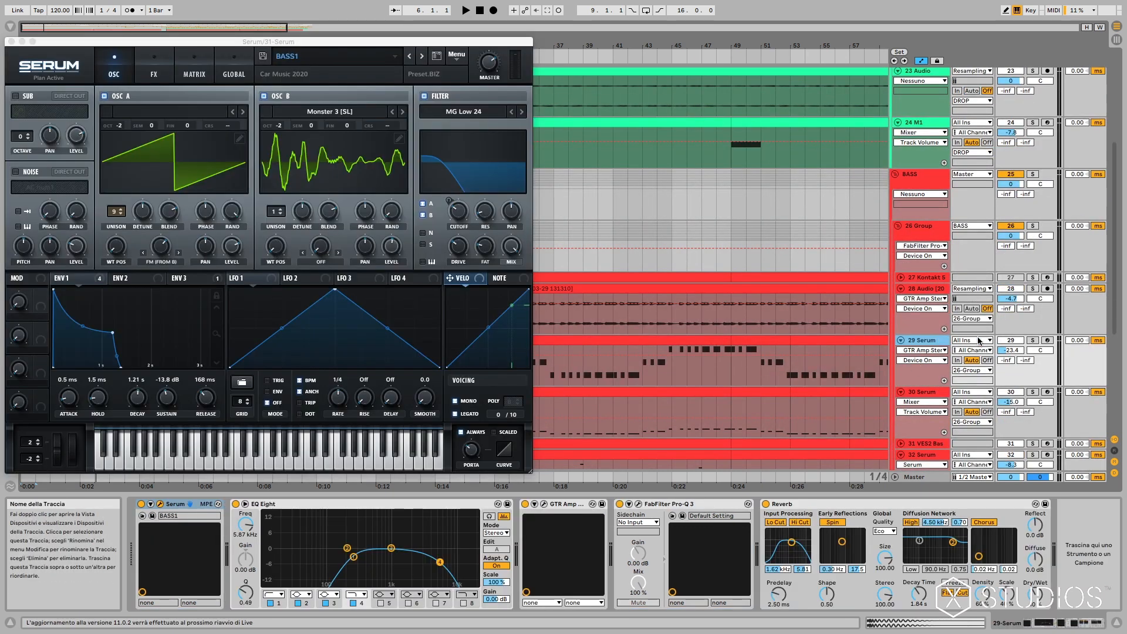
{"action": "left_click", "coordinate": [1031, 340]}
{"action": "left_click", "coordinate": [1030, 341]}
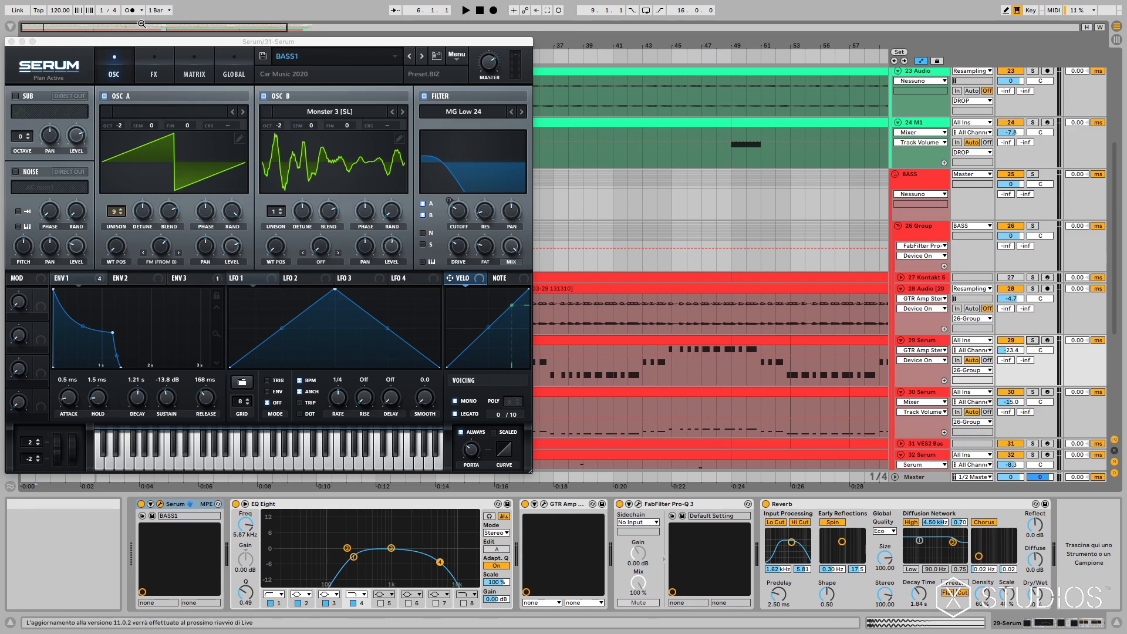
{"action": "left_click", "coordinate": [12, 43]}
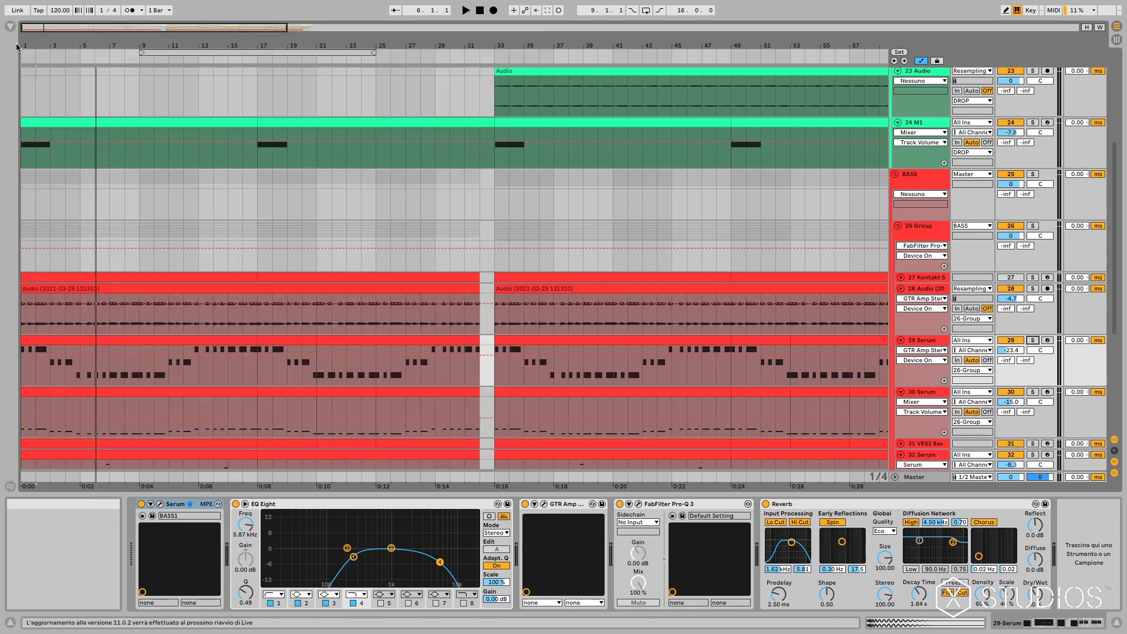
Select the first MIDI clip on 29 Serum, solo the track and play it from bar 1
{"action": "left_click", "coordinate": [209, 336]}
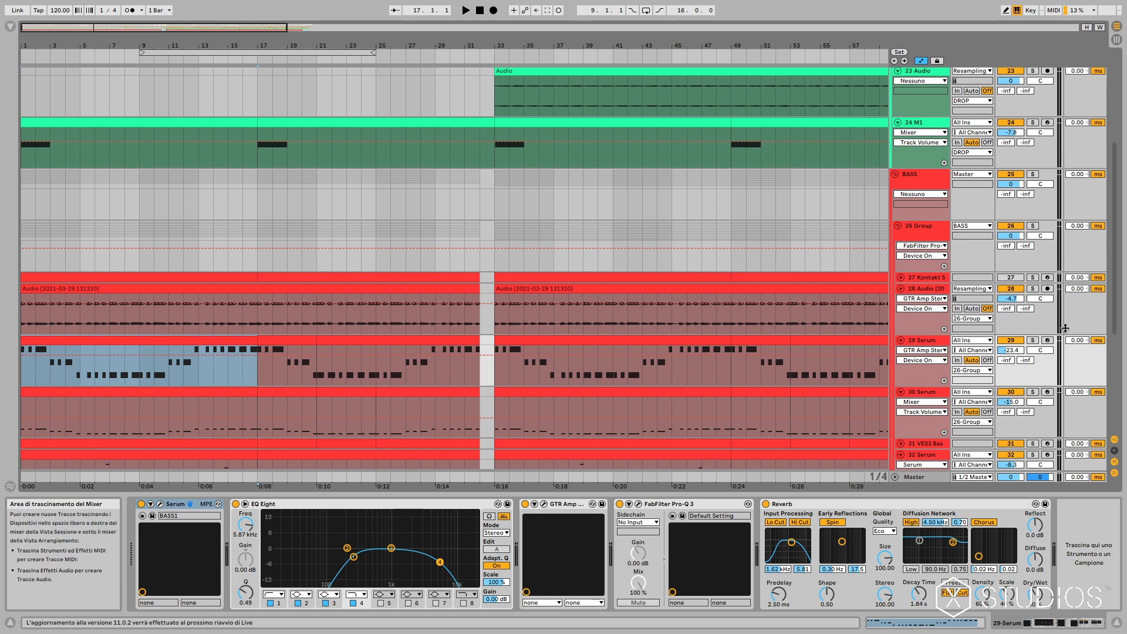
{"action": "left_click", "coordinate": [1033, 341]}
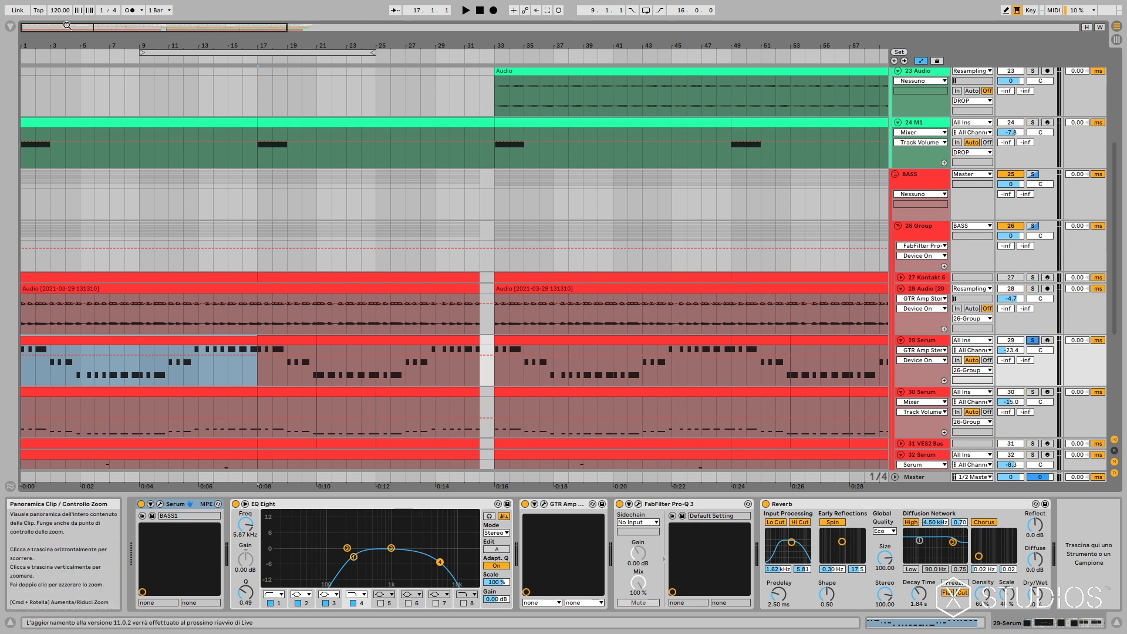
{"action": "left_click_drag", "start_coordinate": [79, 30], "coordinate": [80, 50]}
{"action": "key", "text": "space"}
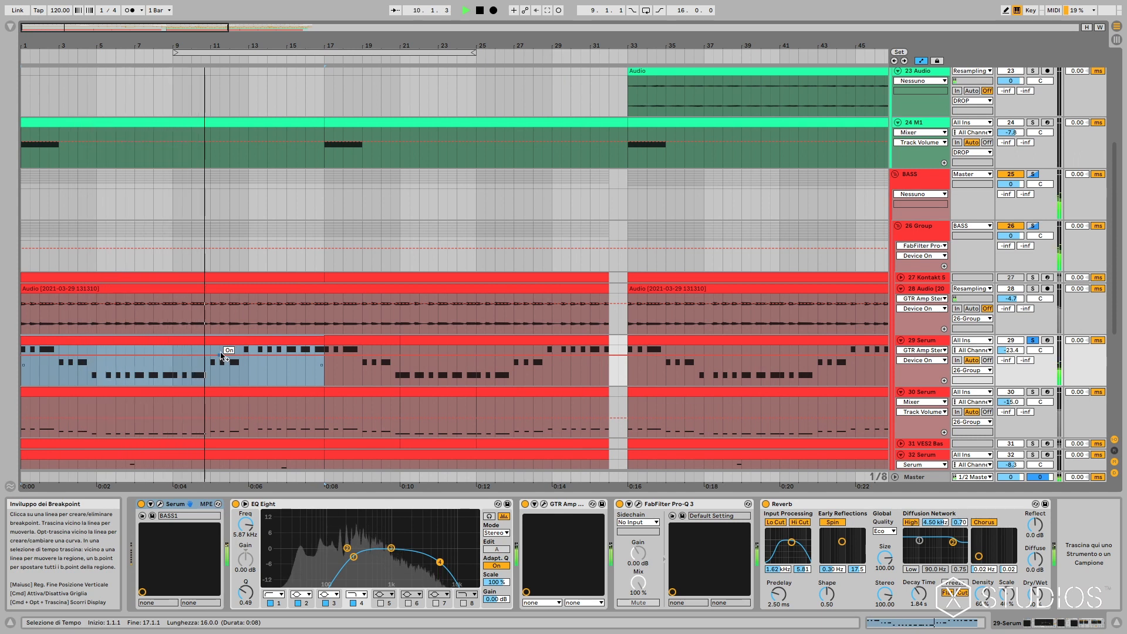
{"action": "key", "text": "space"}
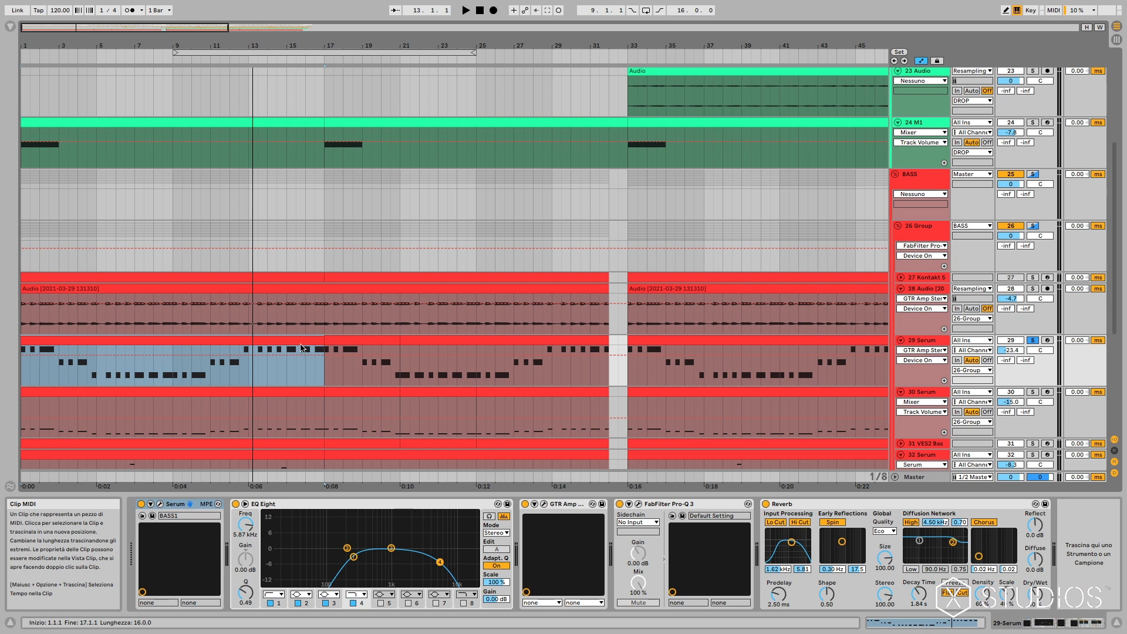
Open the Serum instrument of track 29 and browse the wavetable categories of oscillator B without changing the wavetable
{"action": "left_click", "coordinate": [159, 505]}
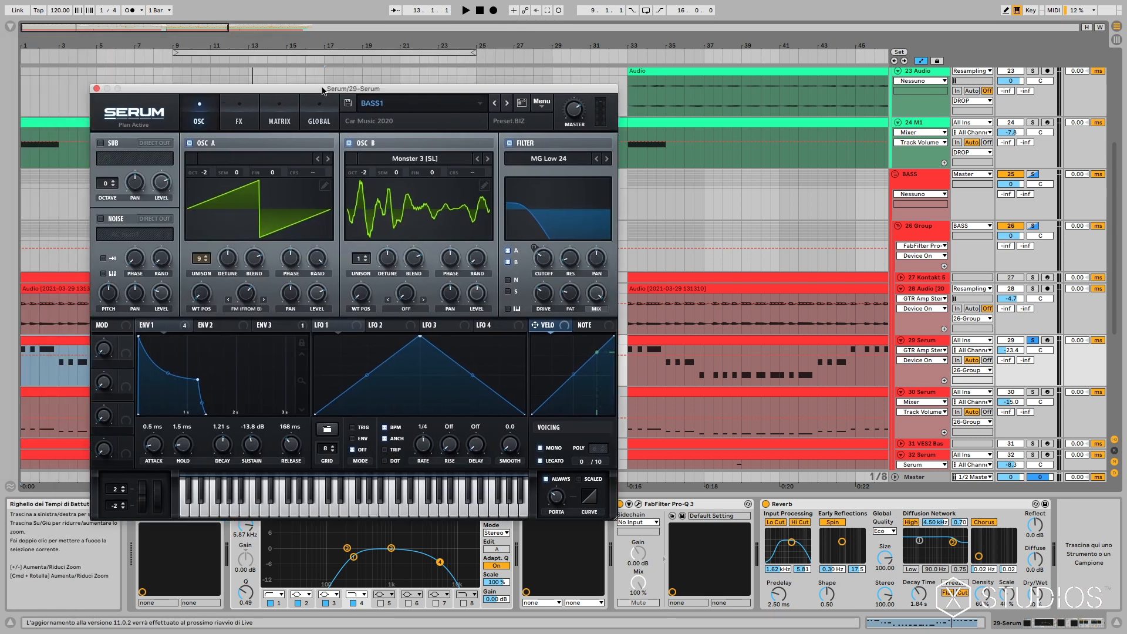
{"action": "left_click_drag", "start_coordinate": [322, 91], "coordinate": [375, 117]}
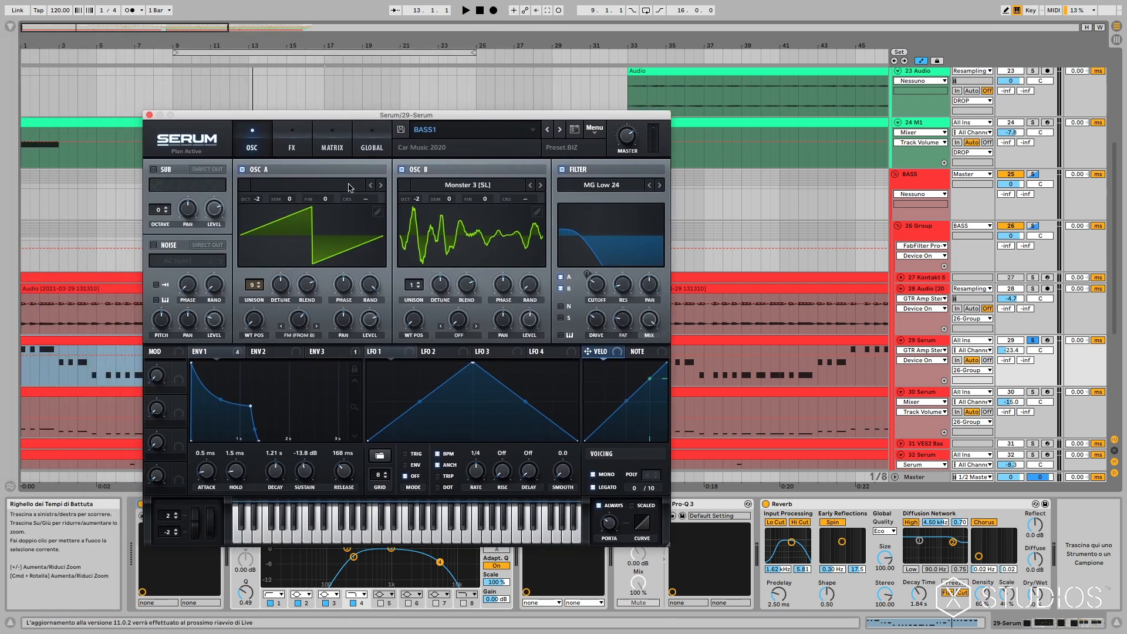
{"action": "left_click", "coordinate": [494, 185]}
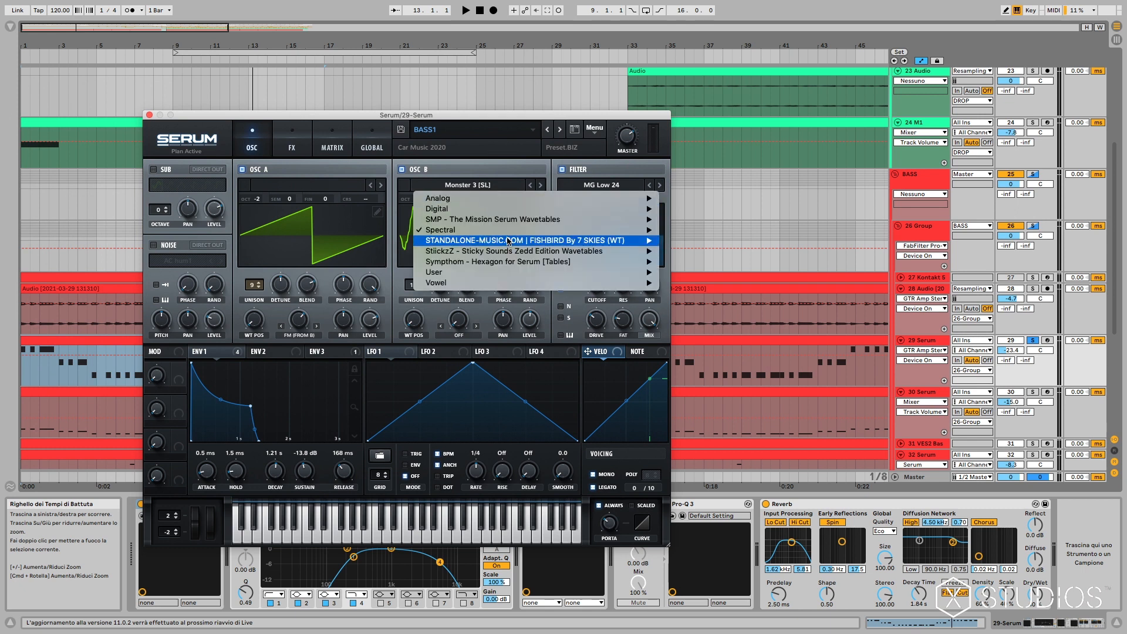
{"action": "left_click", "coordinate": [509, 124]}
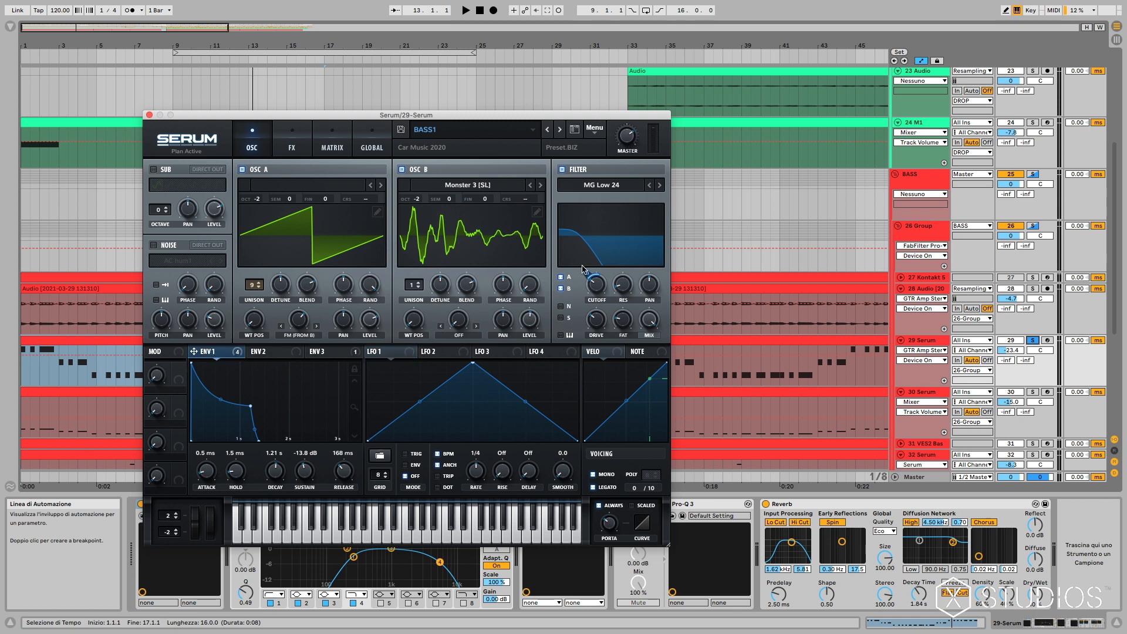
Examine the Env 1 modulation on Serum's filter cutoff while playing the bass line
{"action": "left_click_drag", "start_coordinate": [590, 275], "coordinate": [592, 277]}
{"action": "key", "text": "space"}
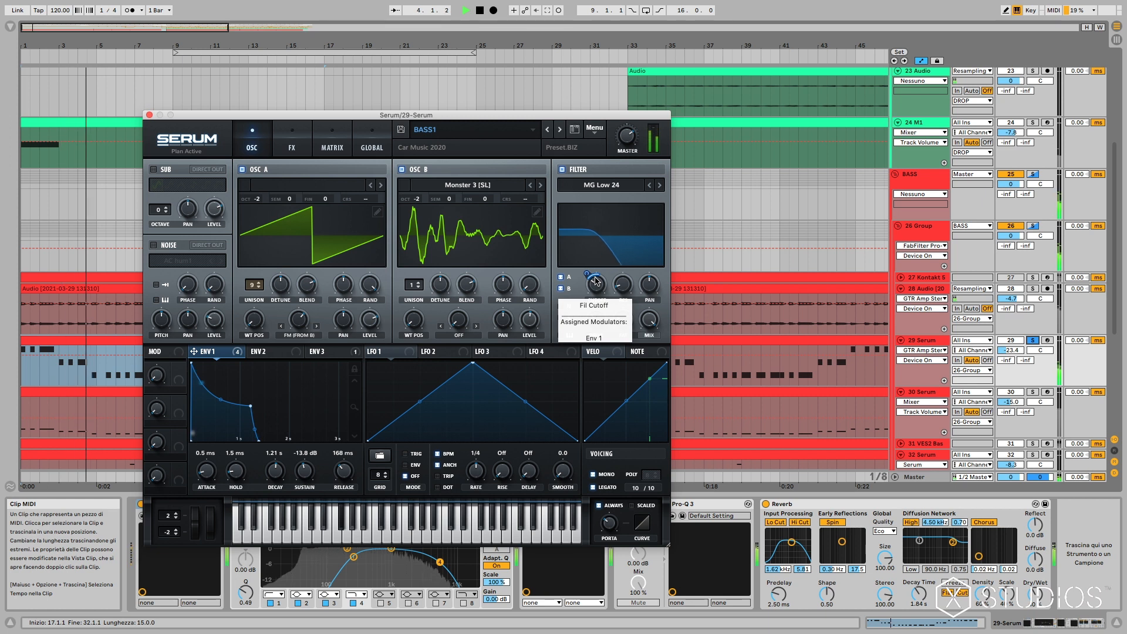
{"action": "key", "text": "space"}
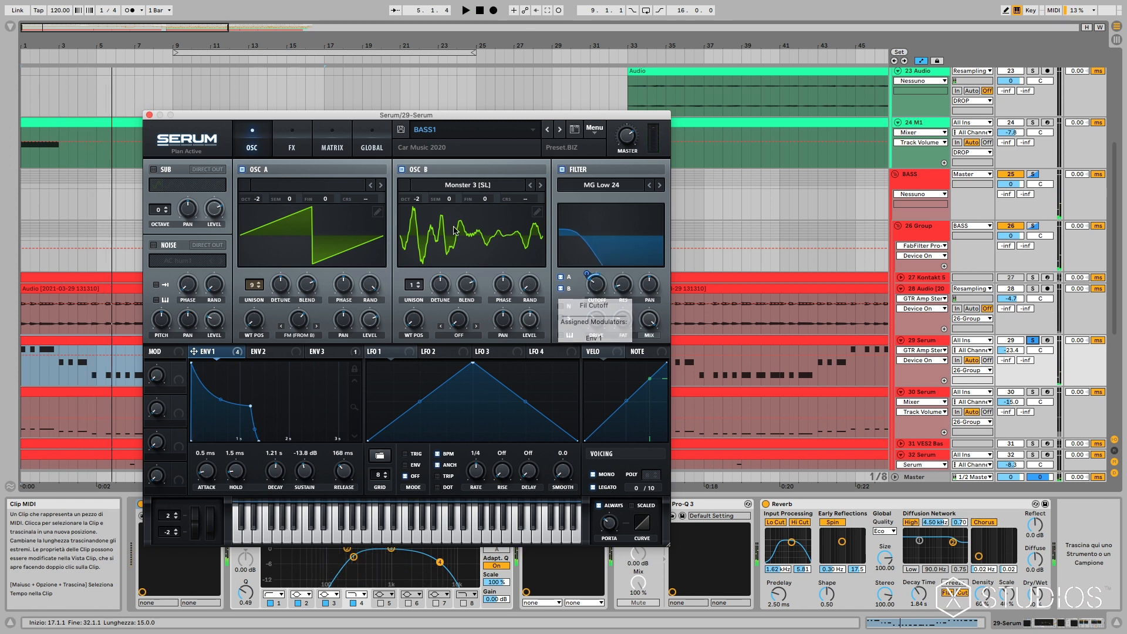
Examine Serum's effects chain, including the modulator assigned to the FX filter cutoff, and close the plugin window
{"action": "left_click", "coordinate": [289, 147]}
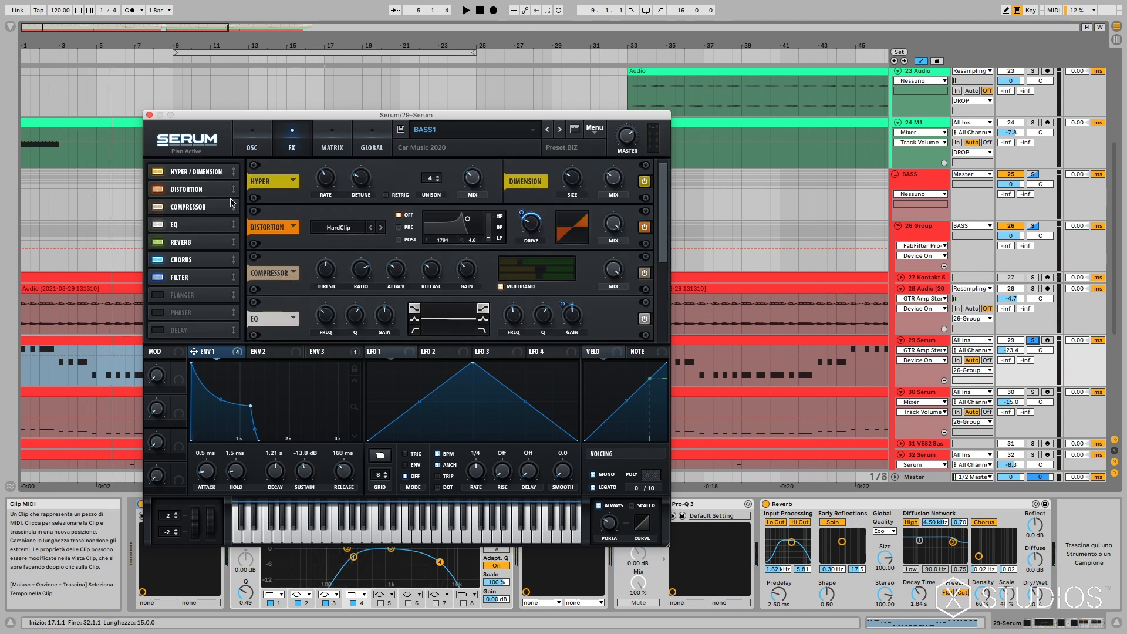
{"action": "left_click", "coordinate": [189, 190]}
{"action": "left_click", "coordinate": [194, 174]}
{"action": "left_click", "coordinate": [192, 222]}
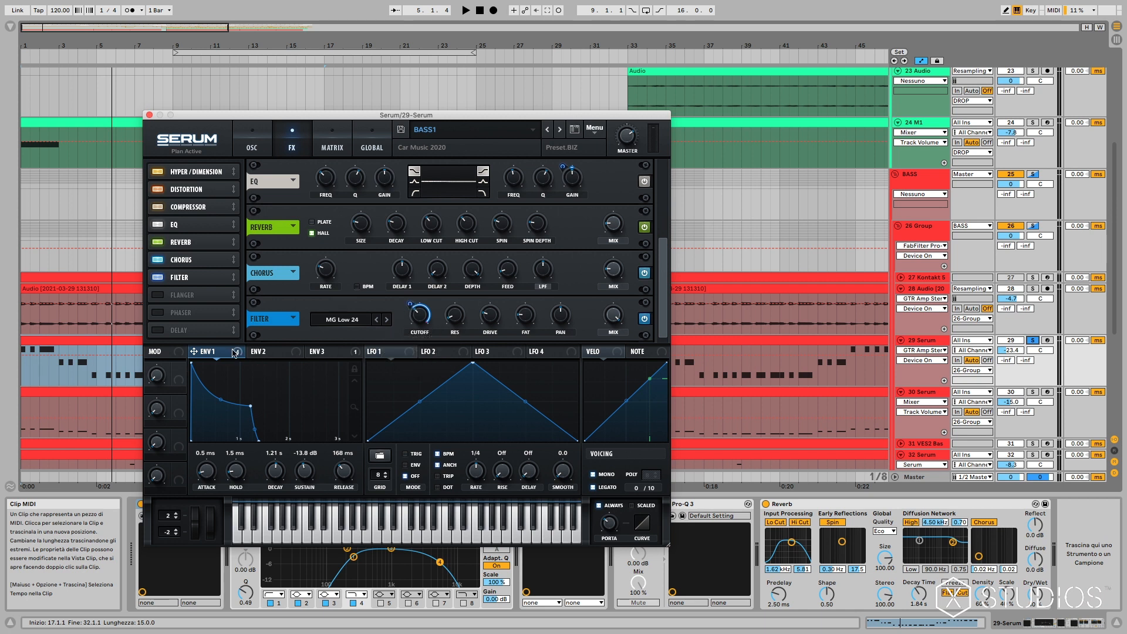
{"action": "mouse_move", "coordinate": [414, 304]}
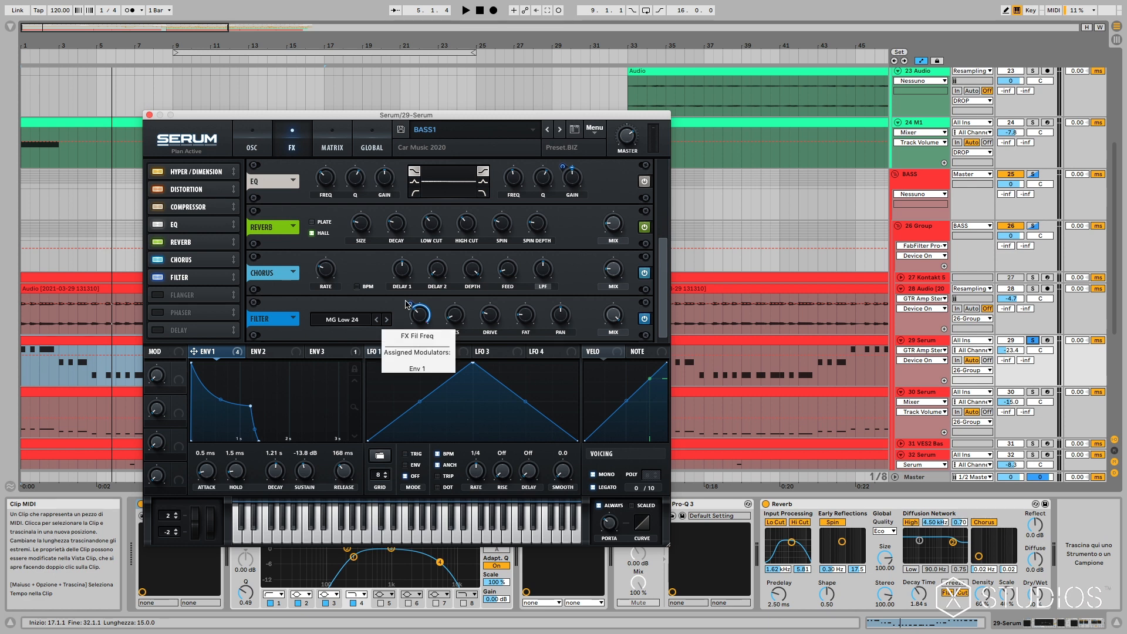
{"action": "left_click", "coordinate": [149, 115]}
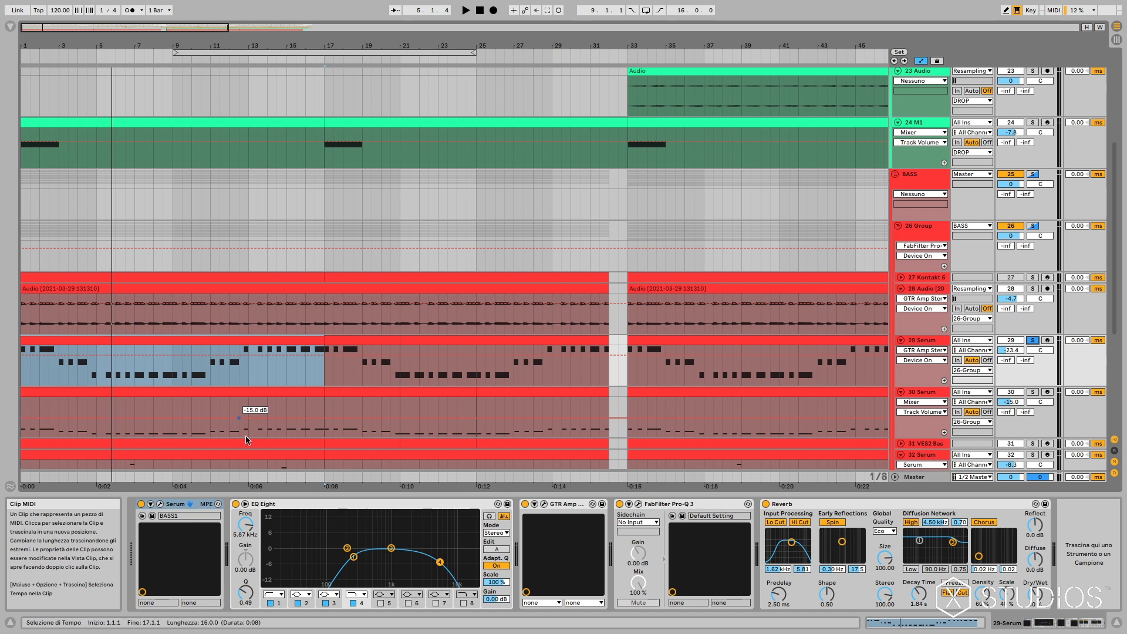
Compare the bass during playback with EQ Eight bypassed and re-enabled
{"action": "left_click", "coordinate": [236, 504]}
{"action": "key", "text": "space"}
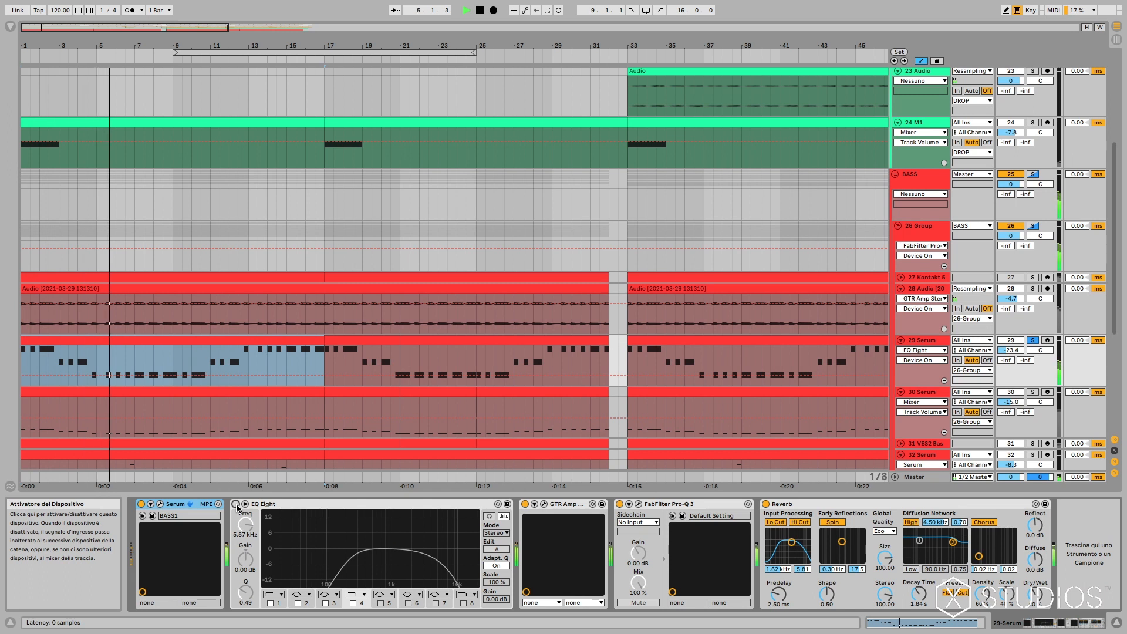
{"action": "left_click", "coordinate": [236, 504]}
{"action": "key", "text": "space"}
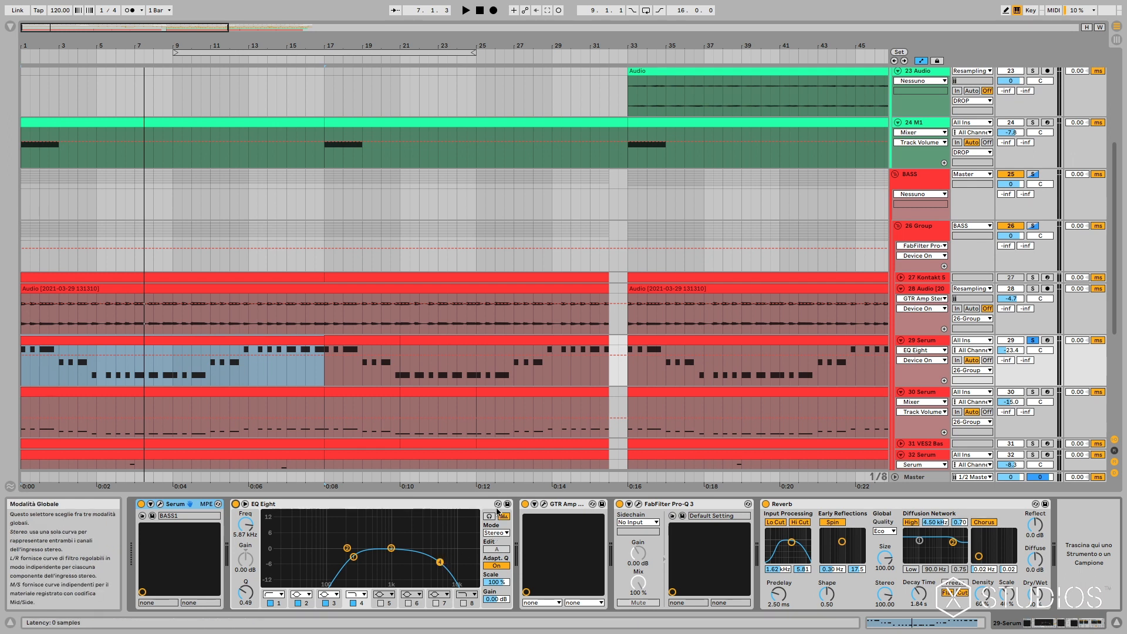
Open GTR Amp Stereo on the bass track, browse its factory presets up to Bass DirectubeAmp, and close it
{"action": "left_click", "coordinate": [543, 505]}
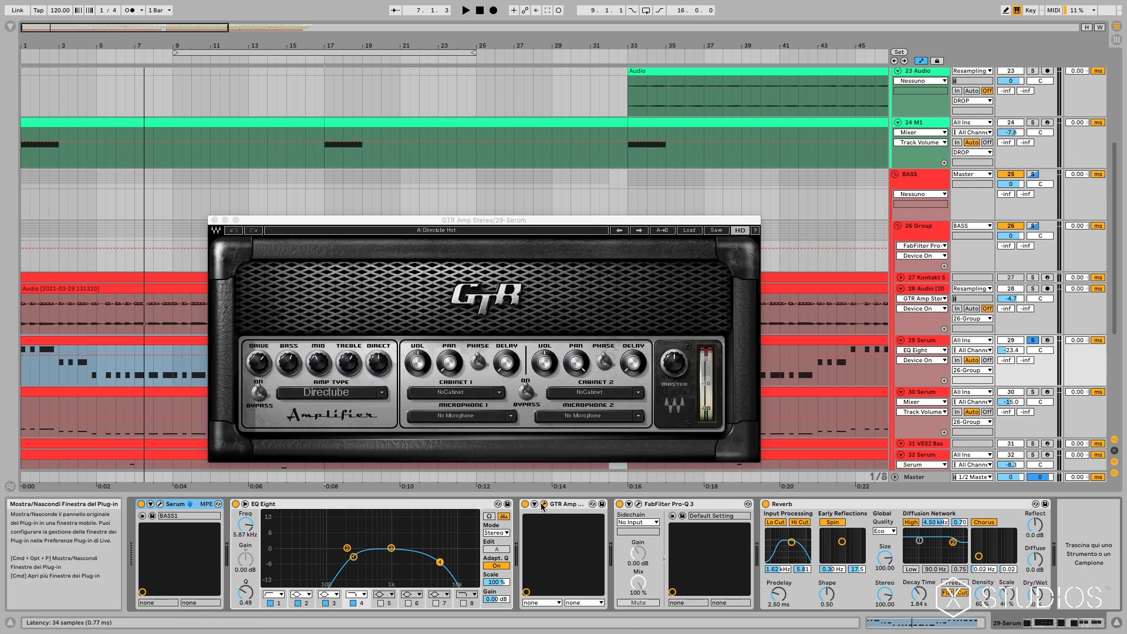
{"action": "left_click_drag", "start_coordinate": [505, 221], "coordinate": [469, 236]}
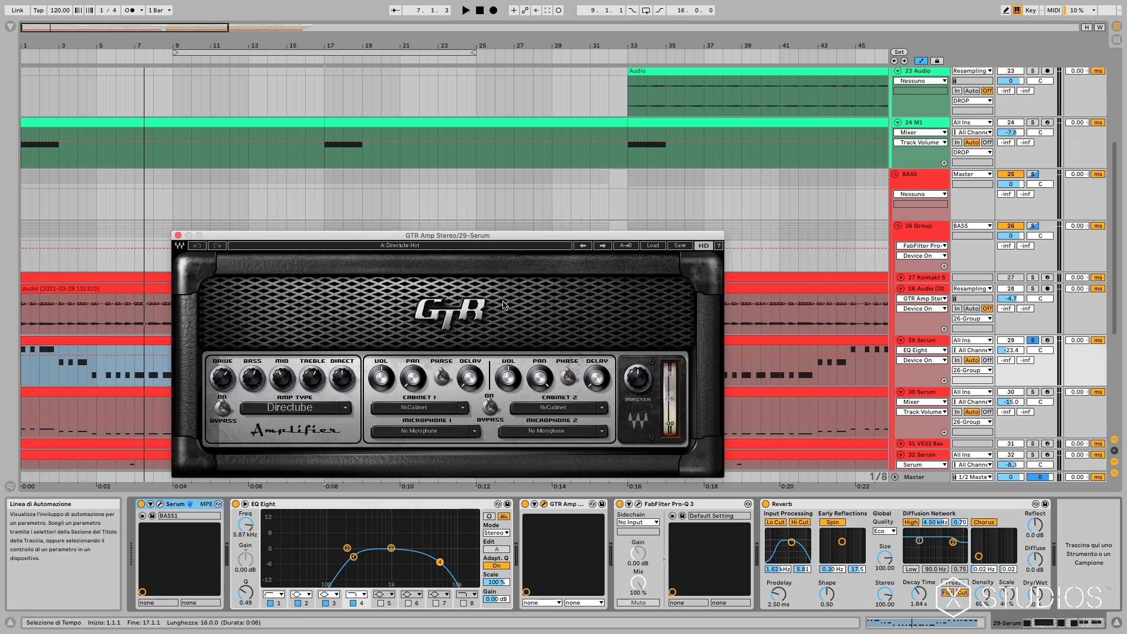
{"action": "left_click", "coordinate": [652, 246]}
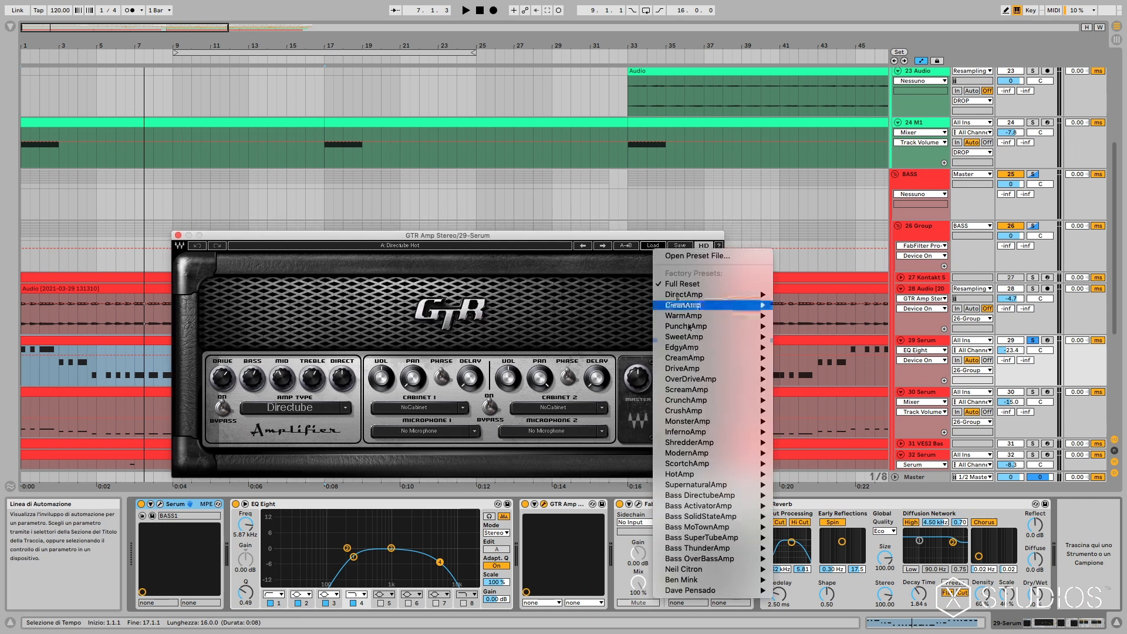
{"action": "mouse_move", "coordinate": [751, 498]}
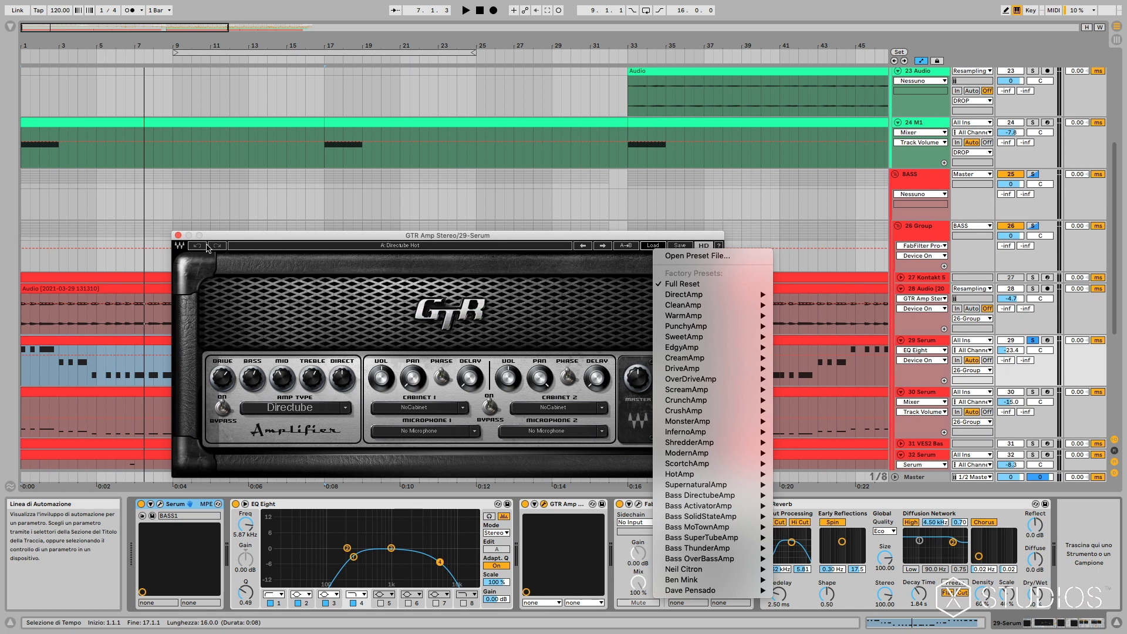
{"action": "left_click", "coordinate": [179, 235]}
{"action": "left_click", "coordinate": [179, 235]}
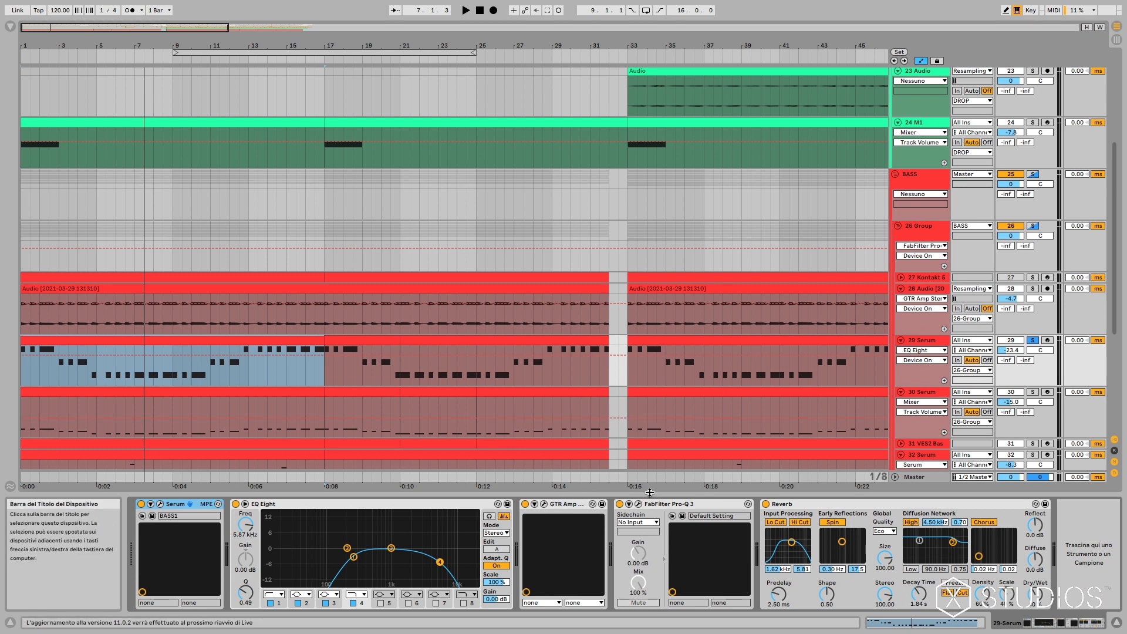
Play back the soloed bass, examine its FabFilter Pro-Q 3 filter curve, and close the plugin window
{"action": "key", "text": "space"}
{"action": "key", "text": "space"}
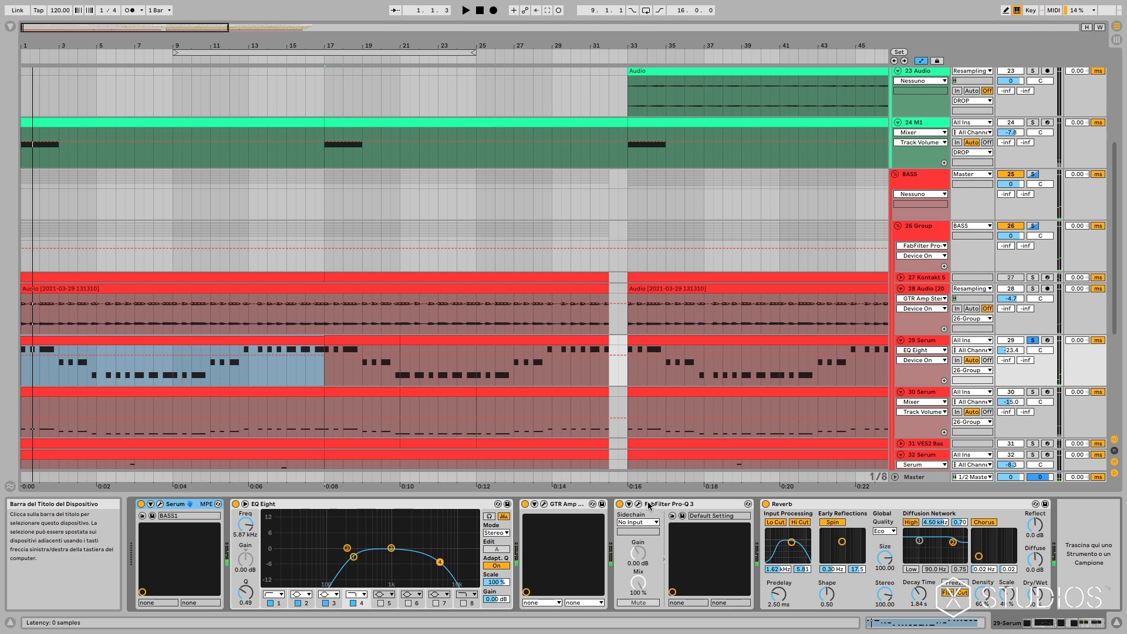
{"action": "key", "text": "space"}
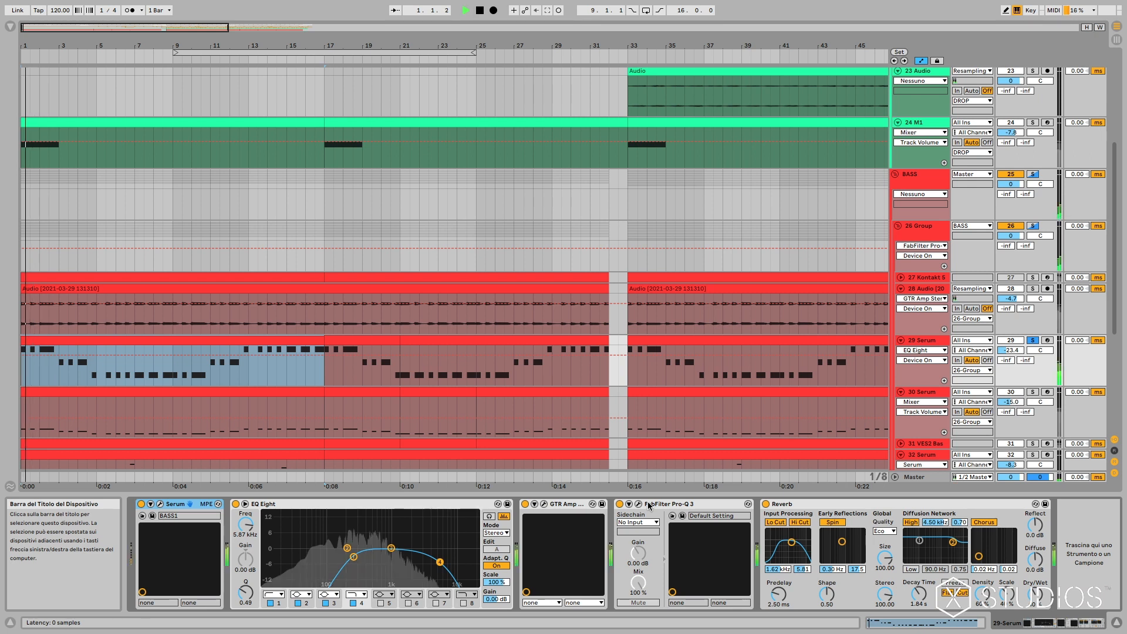
{"action": "key", "text": "space"}
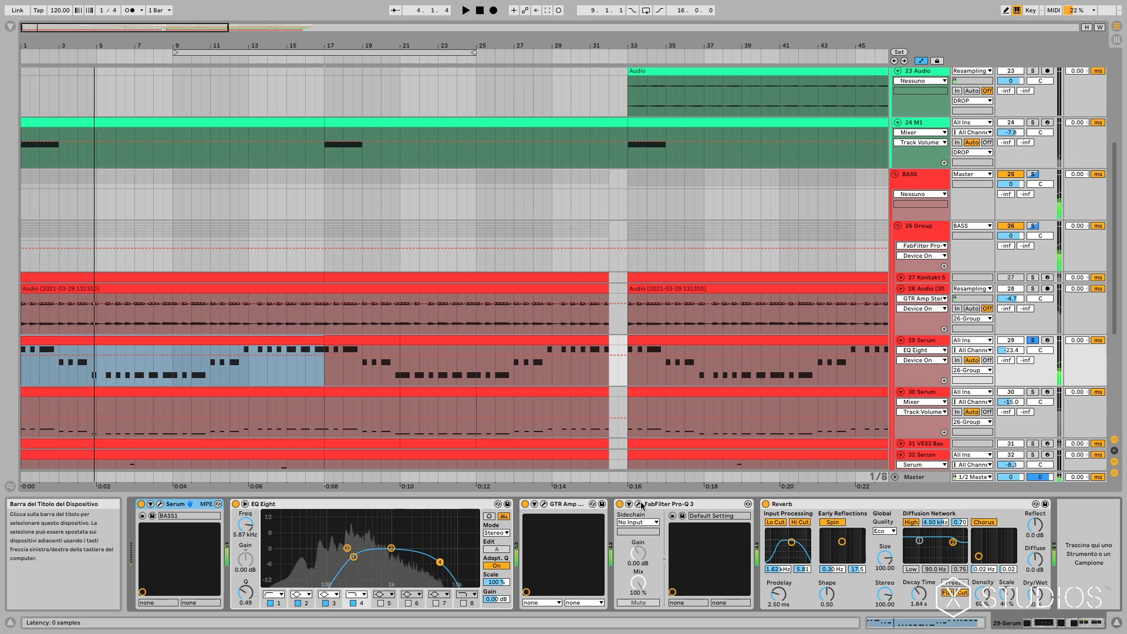
{"action": "left_click", "coordinate": [638, 504]}
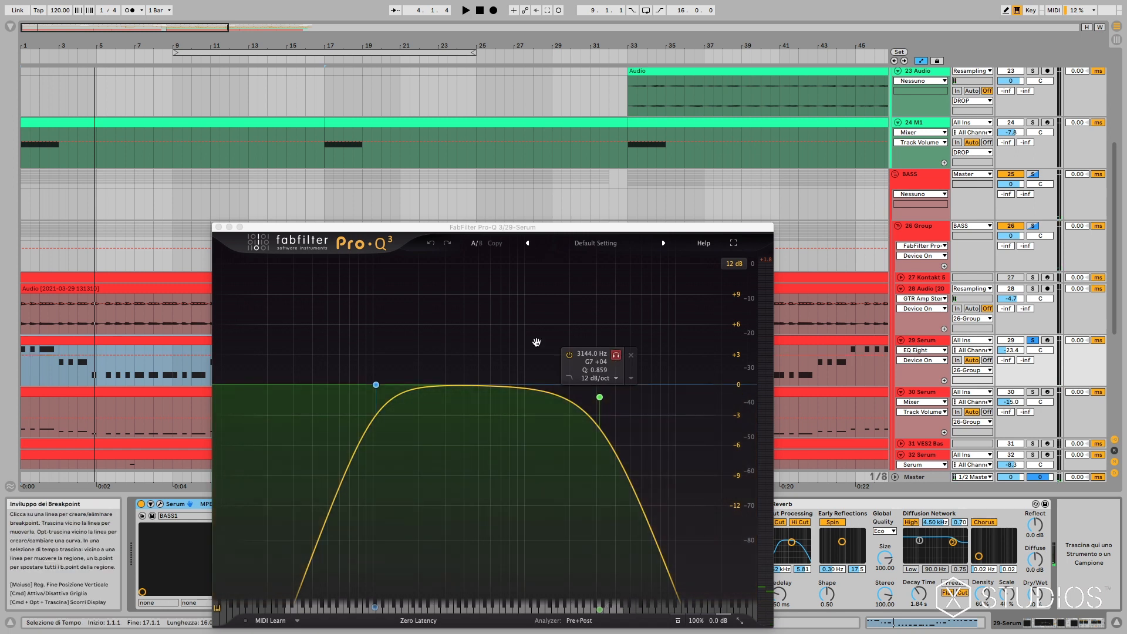
{"action": "left_click", "coordinate": [219, 226]}
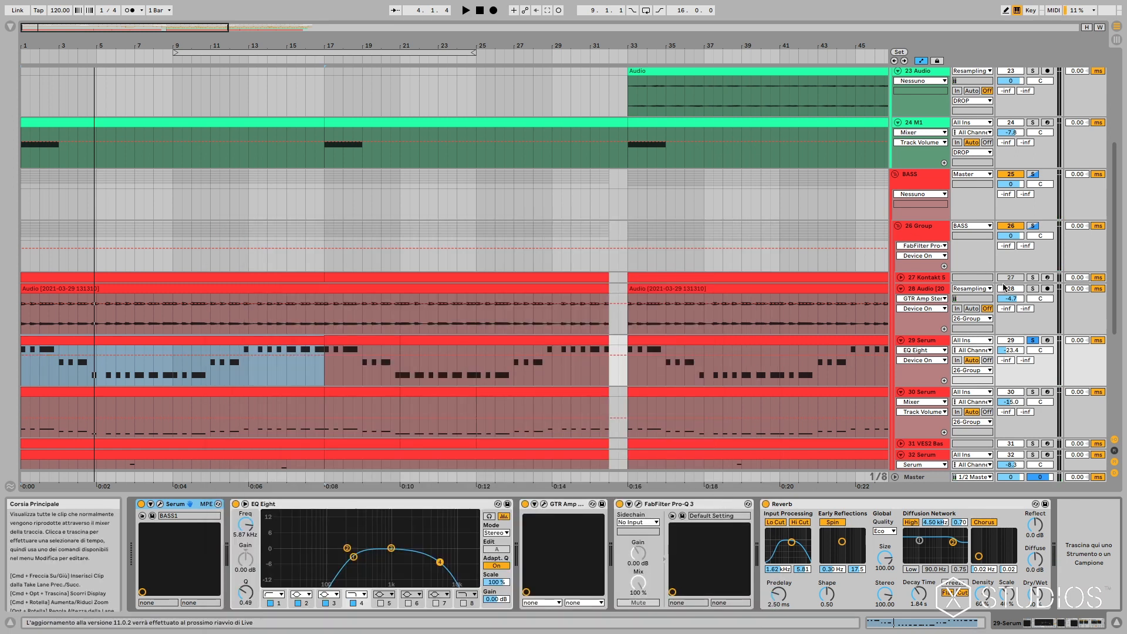
Solo track 30 Serum, review its RBass Mono settings, and play the sub bass alone
{"action": "left_click", "coordinate": [1033, 288]}
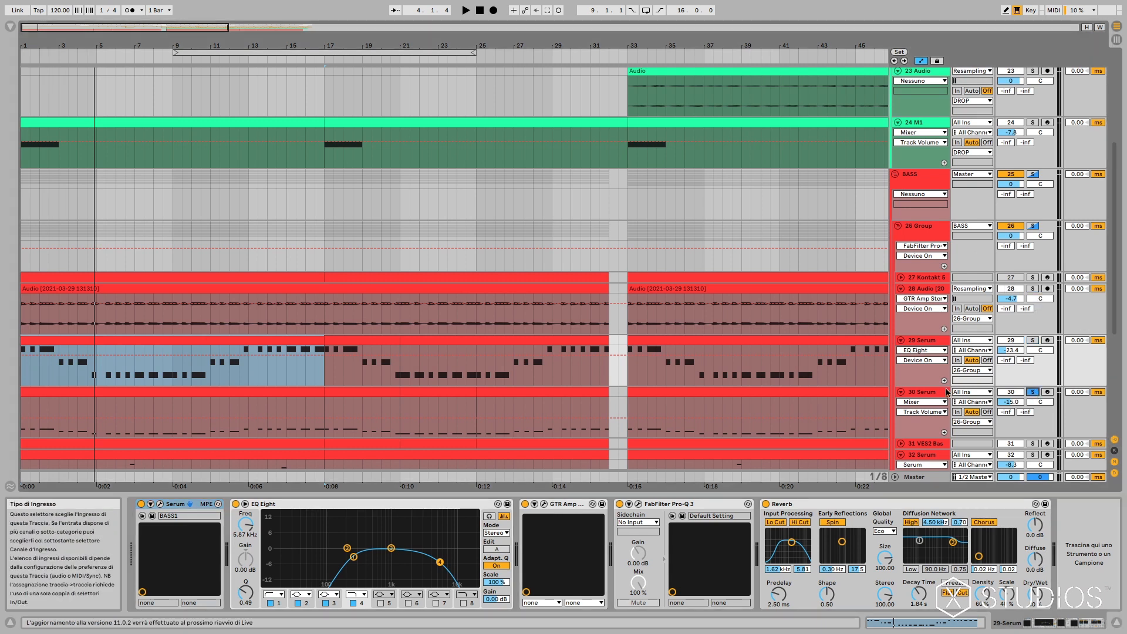
{"action": "left_click", "coordinate": [928, 393]}
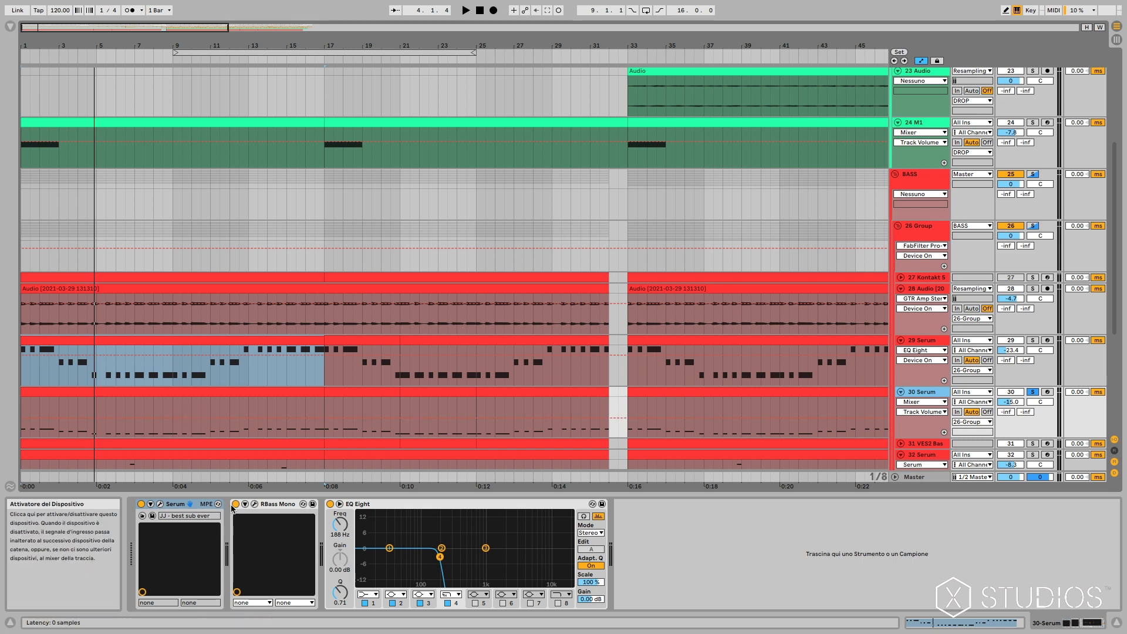
{"action": "left_click", "coordinate": [254, 504]}
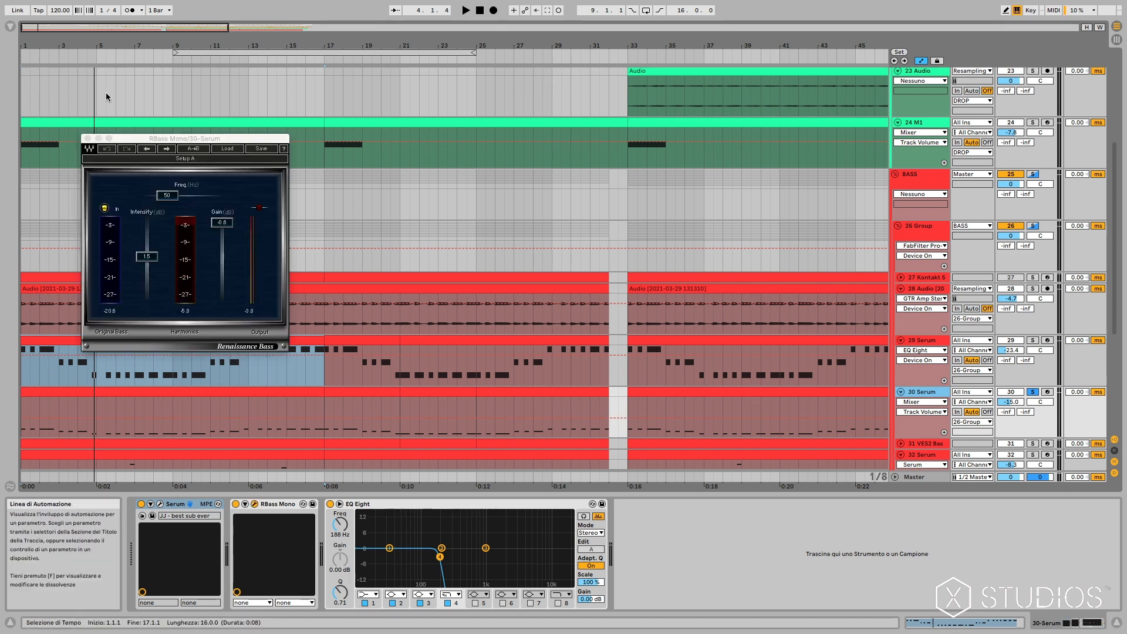
{"action": "left_click", "coordinate": [88, 138]}
{"action": "key", "text": "space"}
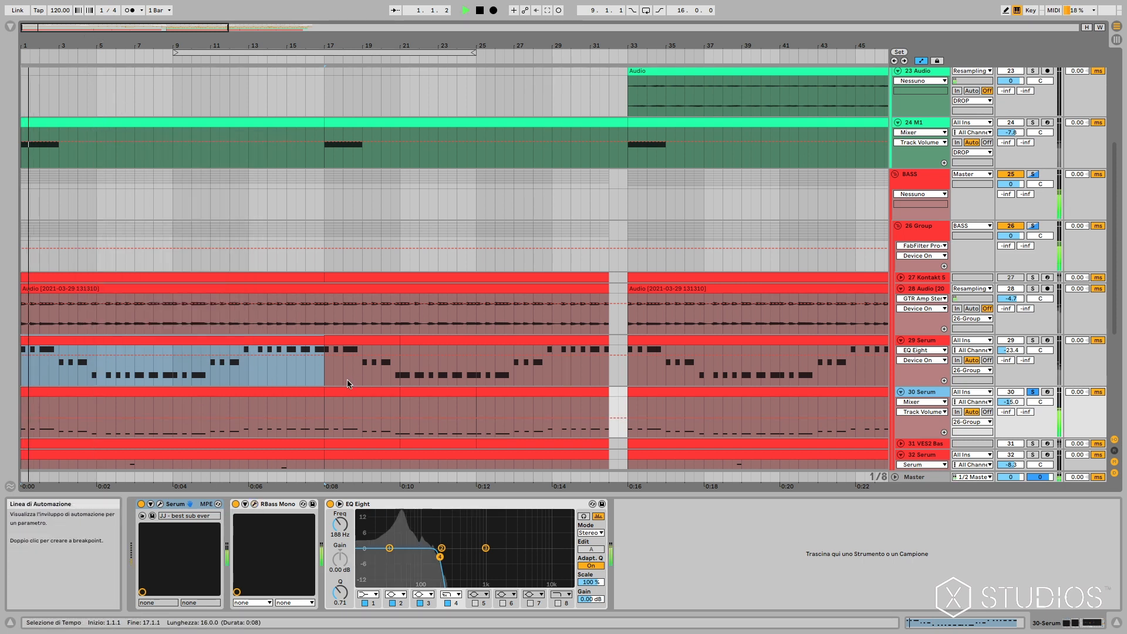
{"action": "key", "text": "space"}
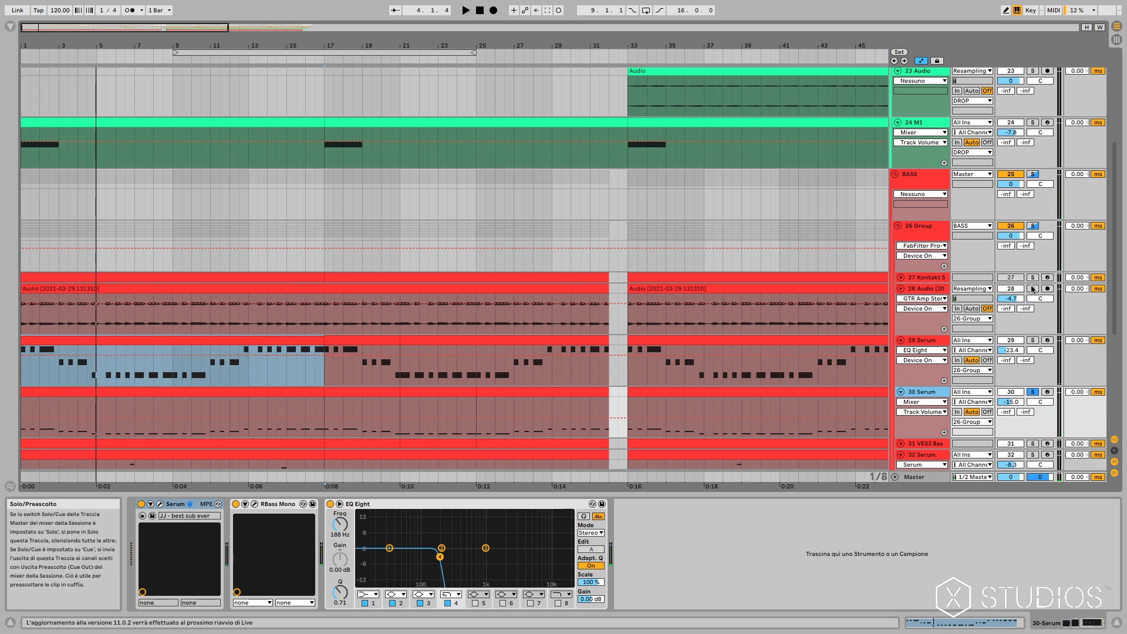
Solo track 28 Audio and briefly expand the 27 Kontakt 5 track to view the MIDI notes behind the audio
{"action": "left_click", "coordinate": [905, 279]}
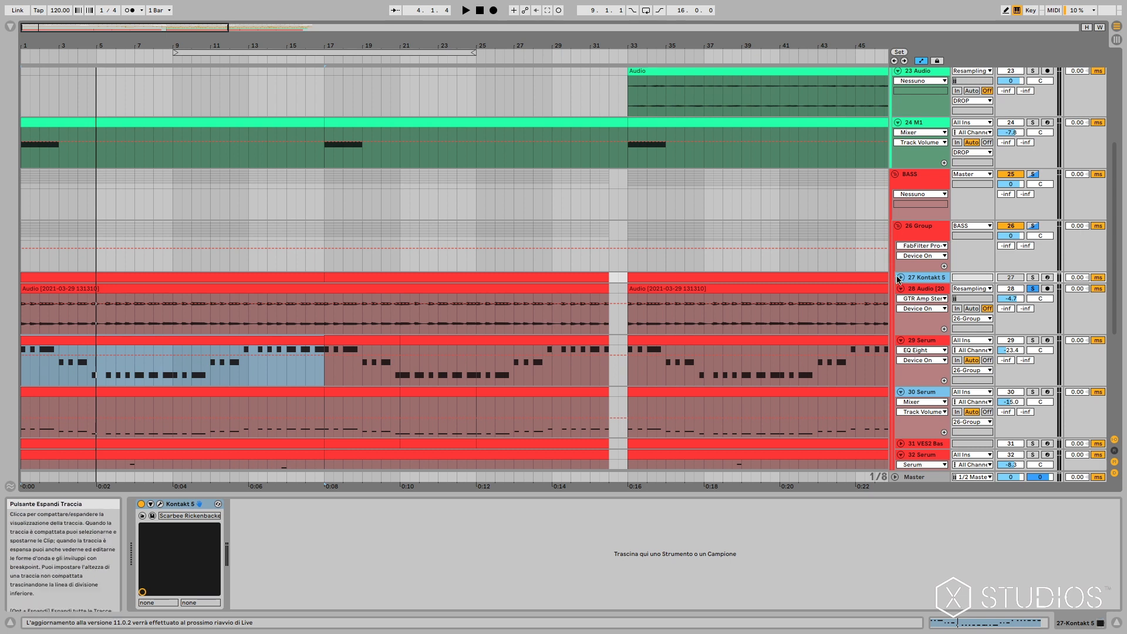
{"action": "left_click", "coordinate": [900, 278]}
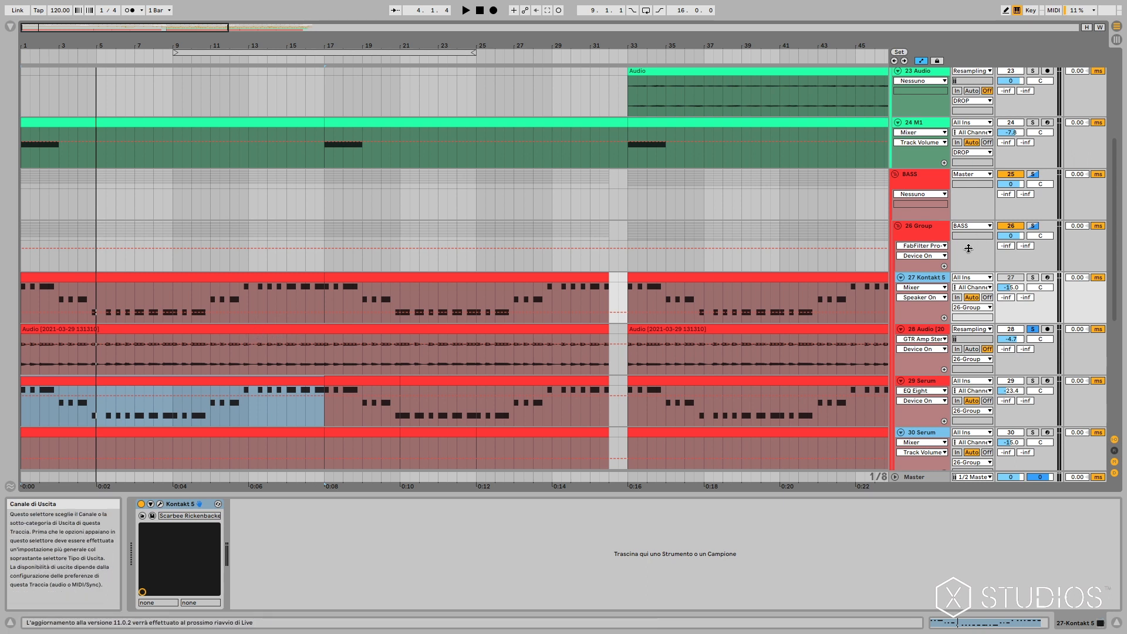
{"action": "left_click", "coordinate": [900, 277]}
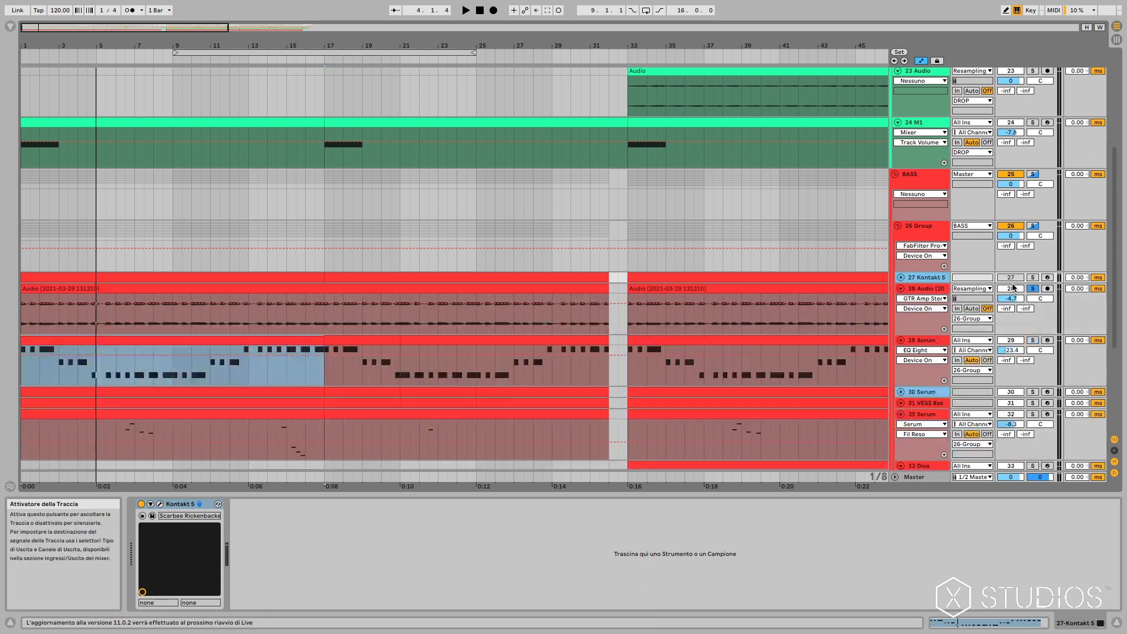
{"action": "left_click", "coordinate": [901, 289]}
{"action": "mouse_move", "coordinate": [1, 8]}
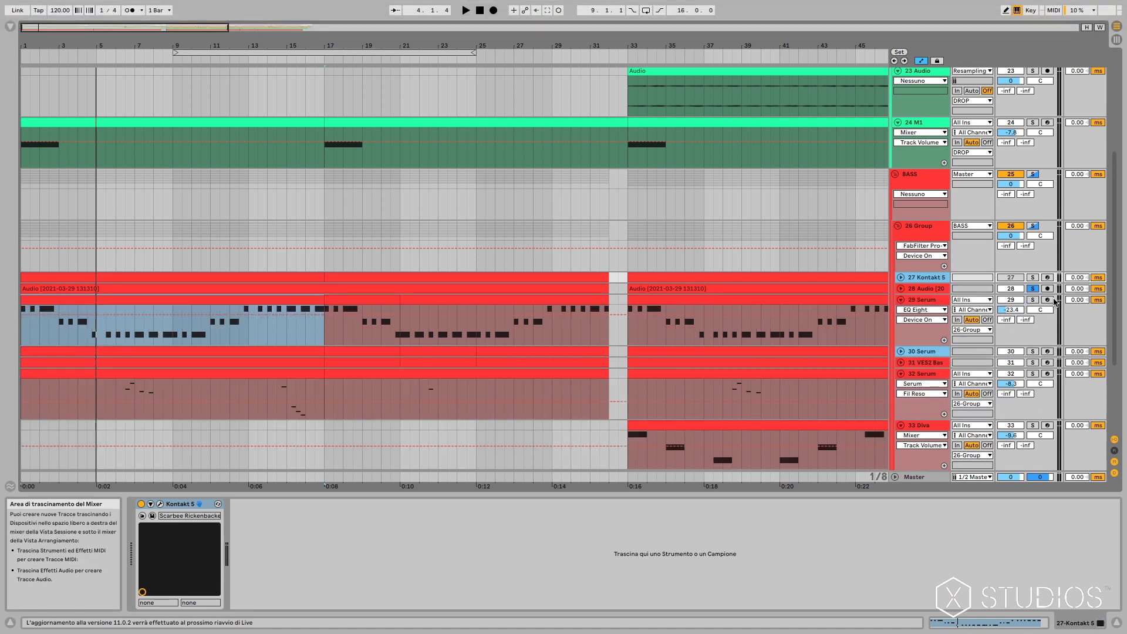
{"action": "left_click", "coordinate": [900, 288]}
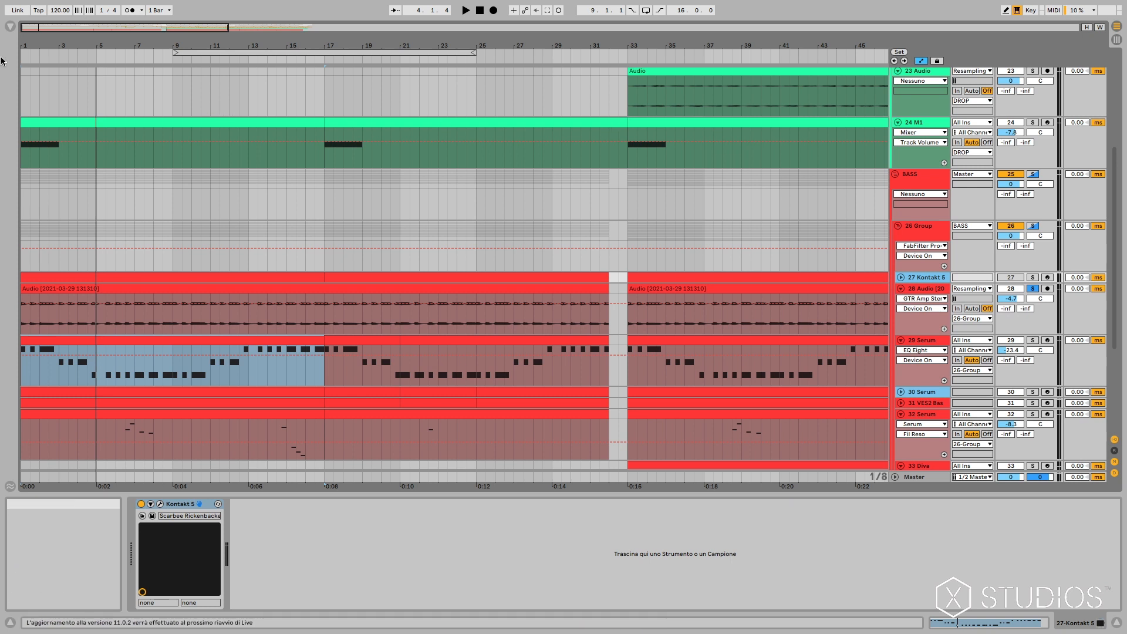
Select the first audio clip on track 28 and play it soloed from the start
{"action": "left_click_drag", "start_coordinate": [27, 27], "coordinate": [27, 68]}
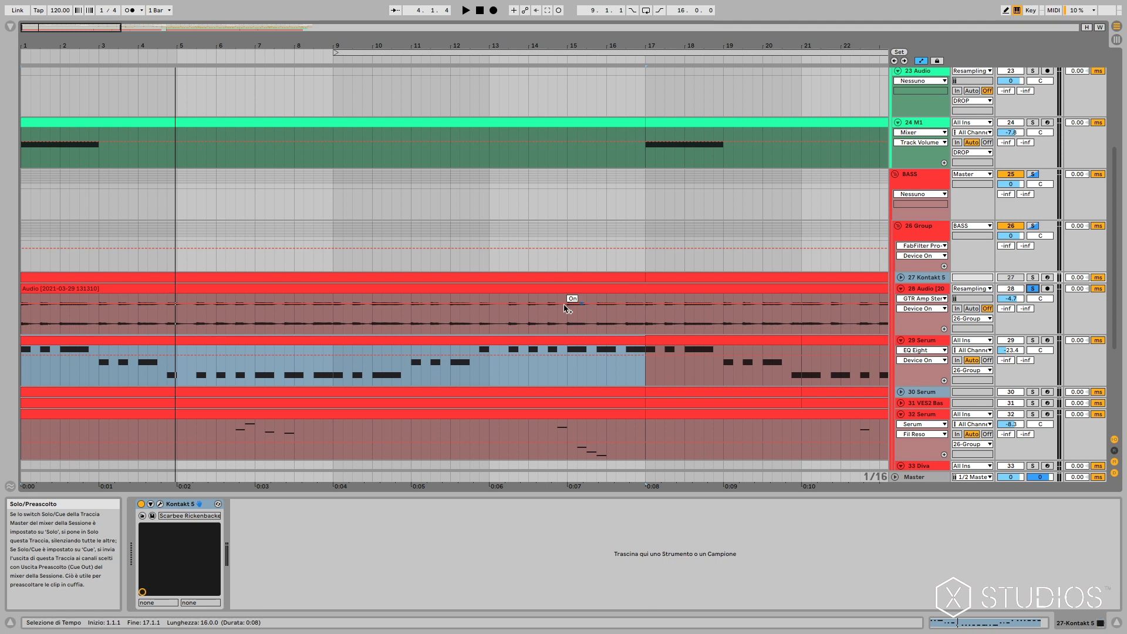
{"action": "left_click", "coordinate": [252, 300]}
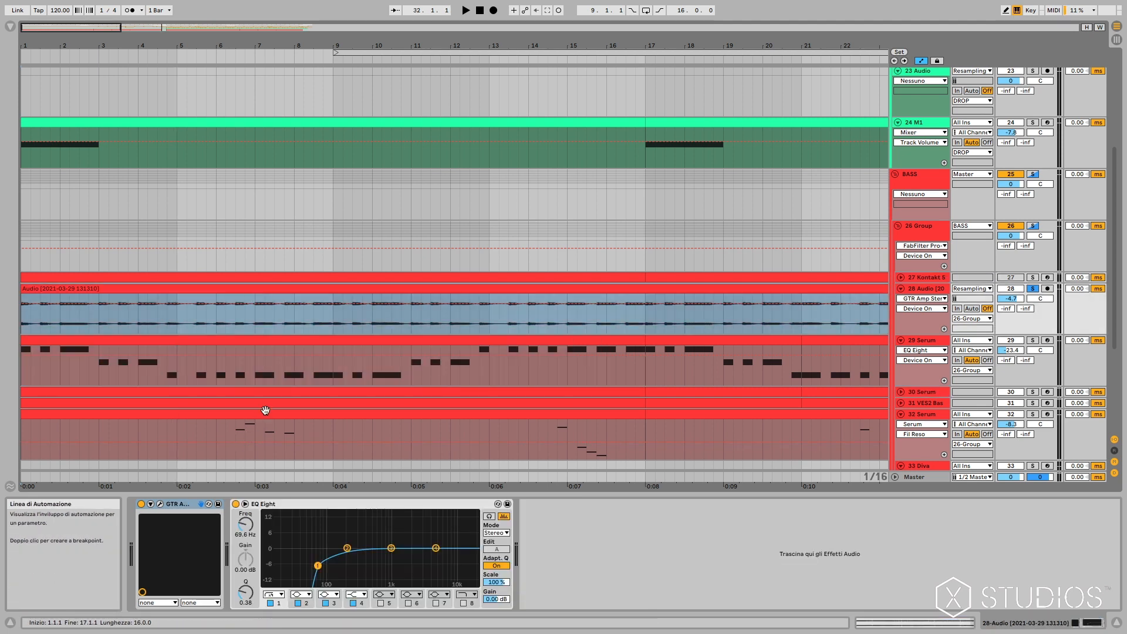
{"action": "key", "text": "space"}
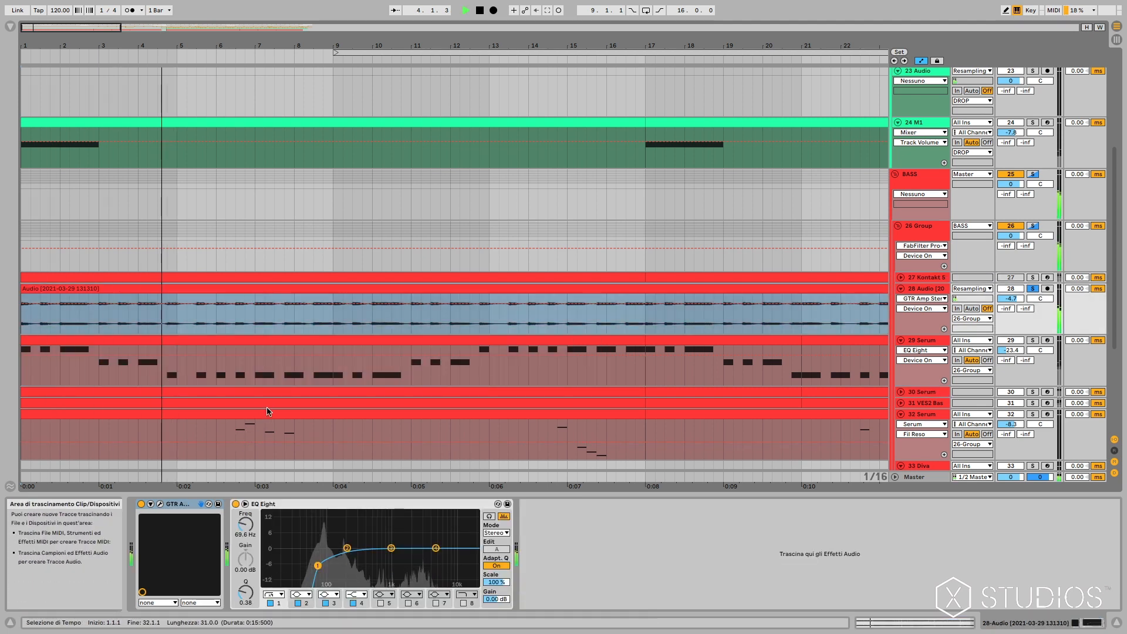
{"action": "key", "text": "space"}
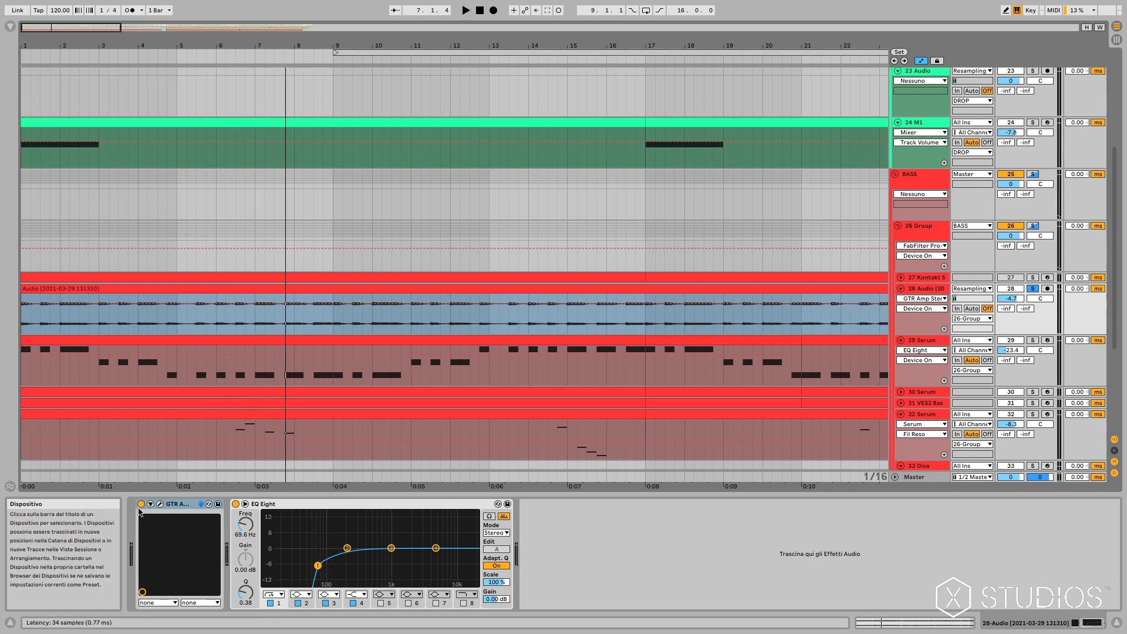
Open GTR Amp Stereo on track 28, examine its Activator amp settings, and close the plugin window
{"action": "left_click", "coordinate": [160, 505]}
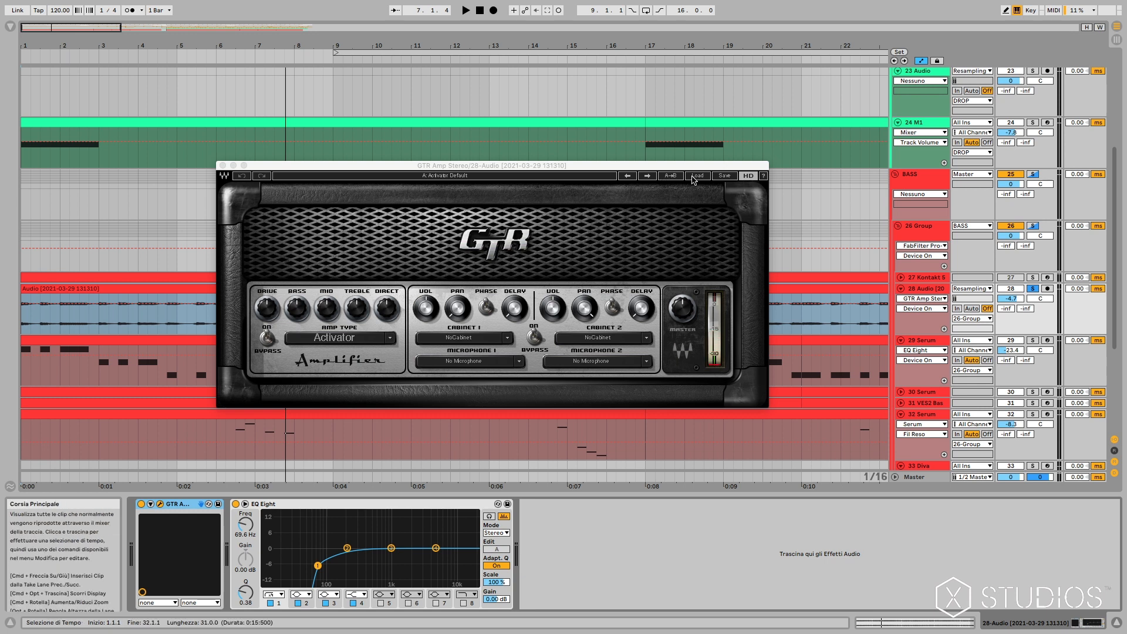
{"action": "left_click", "coordinate": [672, 177]}
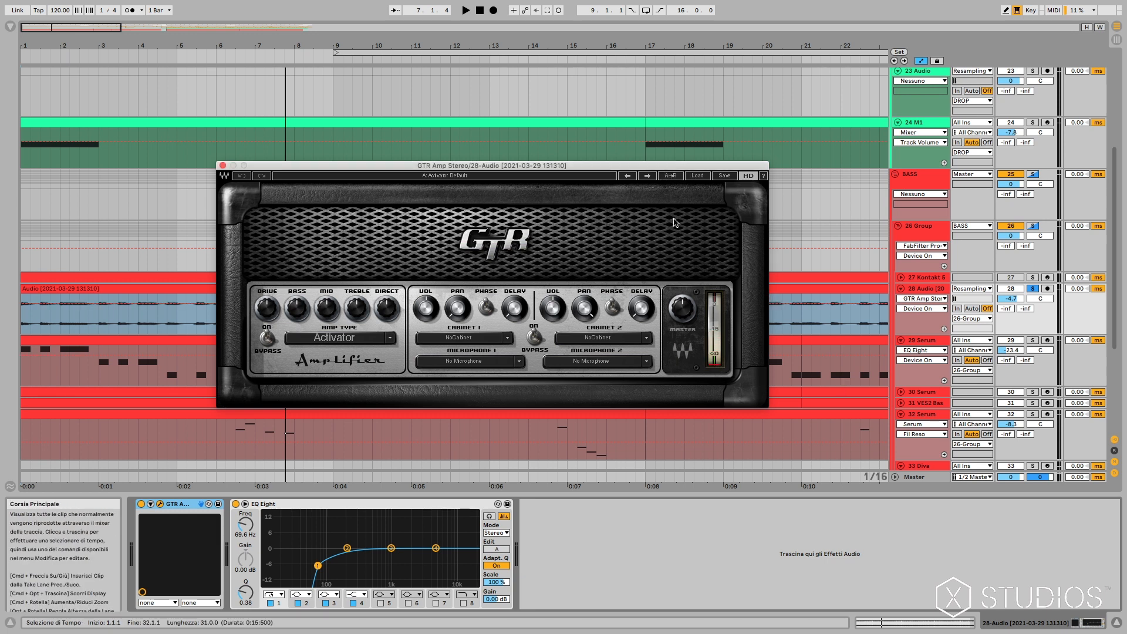
{"action": "left_click", "coordinate": [222, 165]}
Compare the track 28 audio during playback with GTR Amp Stereo bypassed and re-enabled
{"action": "left_click", "coordinate": [140, 504]}
{"action": "key", "text": "space"}
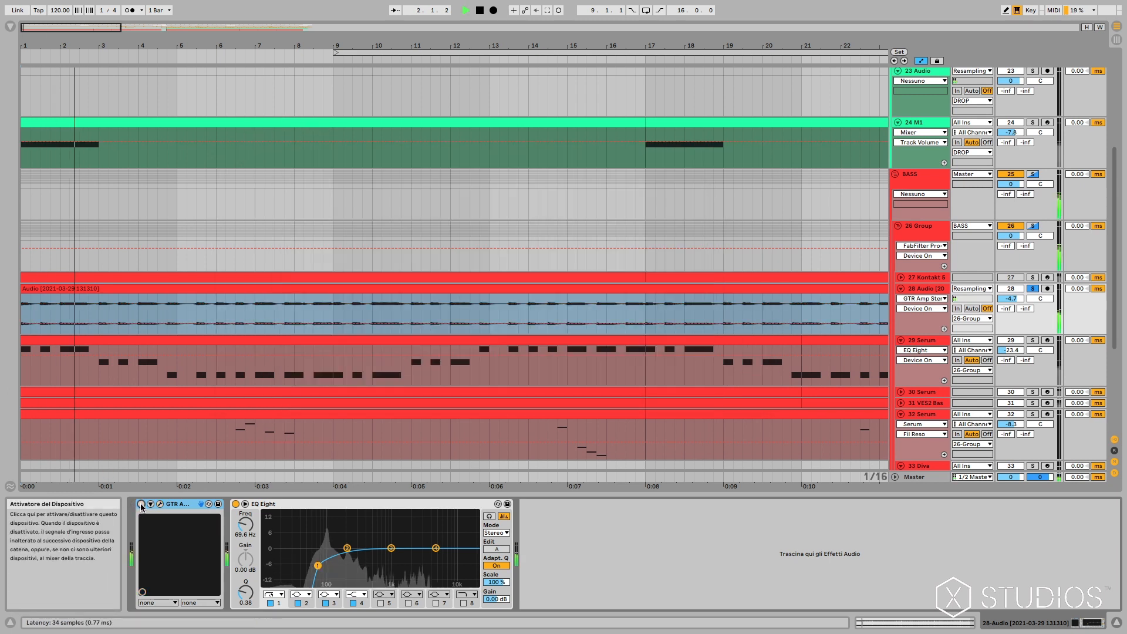
{"action": "key", "text": "space"}
{"action": "left_click", "coordinate": [141, 504]}
{"action": "key", "text": "space"}
{"action": "key", "text": "space"}
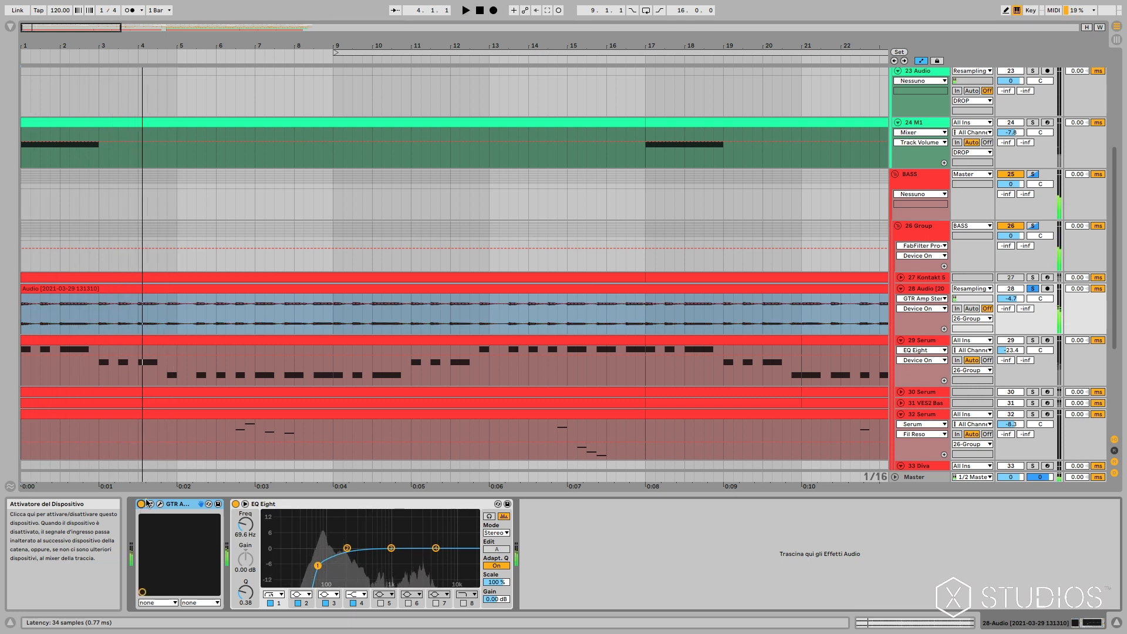
Solo track 29 Serum, unfold tracks 30 Serum and 31 VES2 Bas, and show the devices of track 31
{"action": "left_click", "coordinate": [1033, 277]}
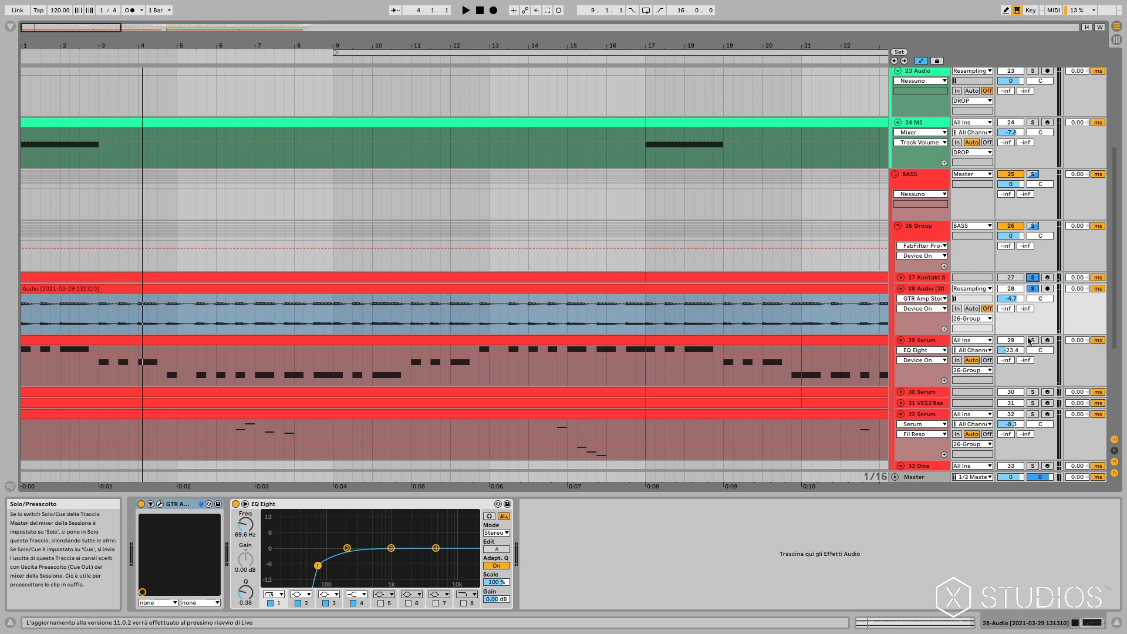
{"action": "scroll", "coordinate": [1032, 340], "scroll_direction": "down", "scroll_amount": 2}
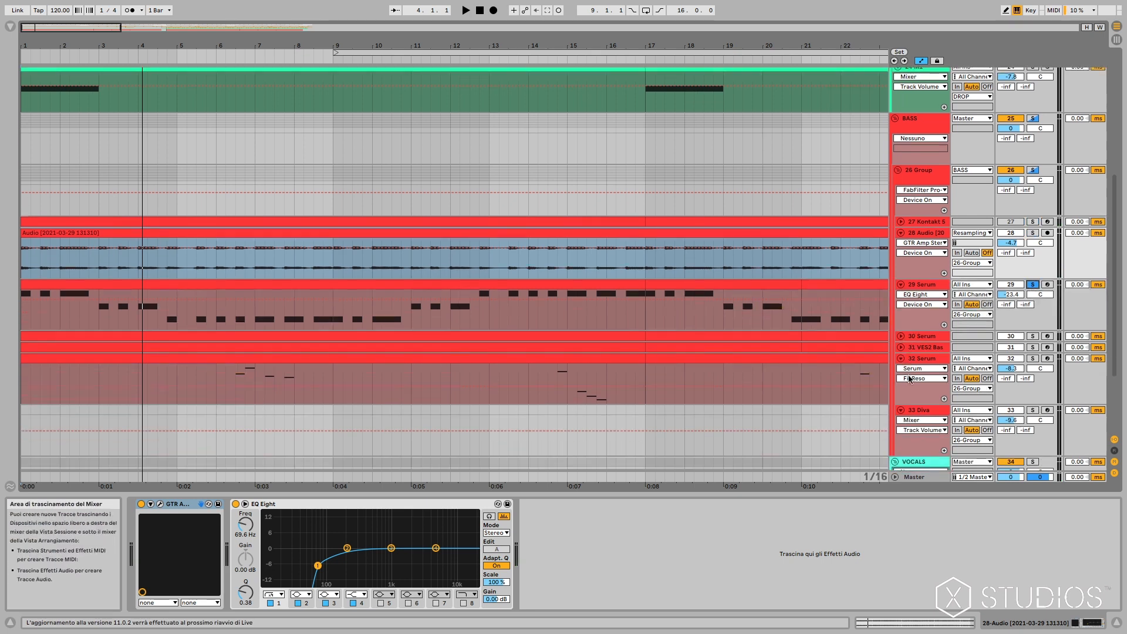
{"action": "scroll", "coordinate": [901, 346], "scroll_direction": "down", "scroll_amount": 3}
{"action": "left_click", "coordinate": [901, 336]}
{"action": "scroll", "coordinate": [900, 336], "scroll_direction": "down", "scroll_amount": 1}
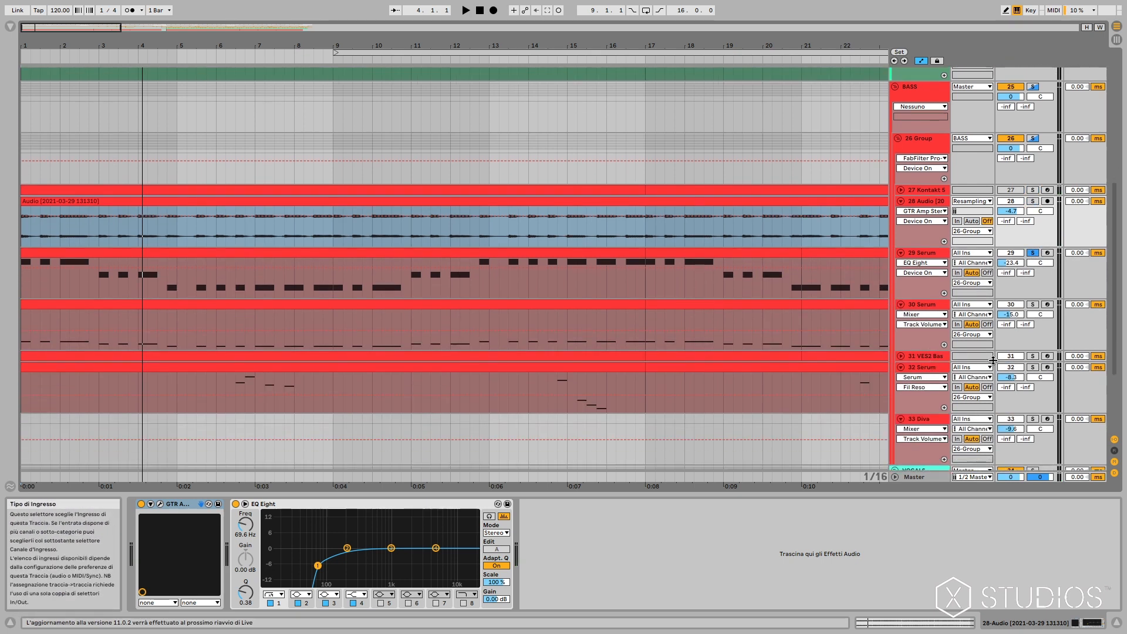
{"action": "left_click", "coordinate": [901, 356]}
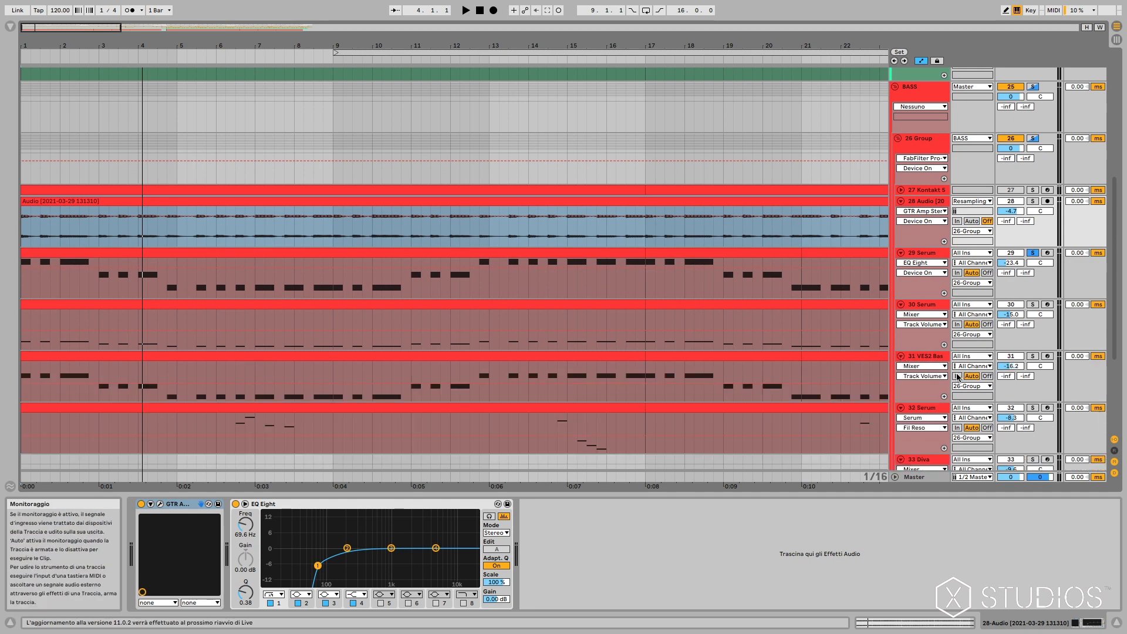
{"action": "left_click", "coordinate": [932, 356]}
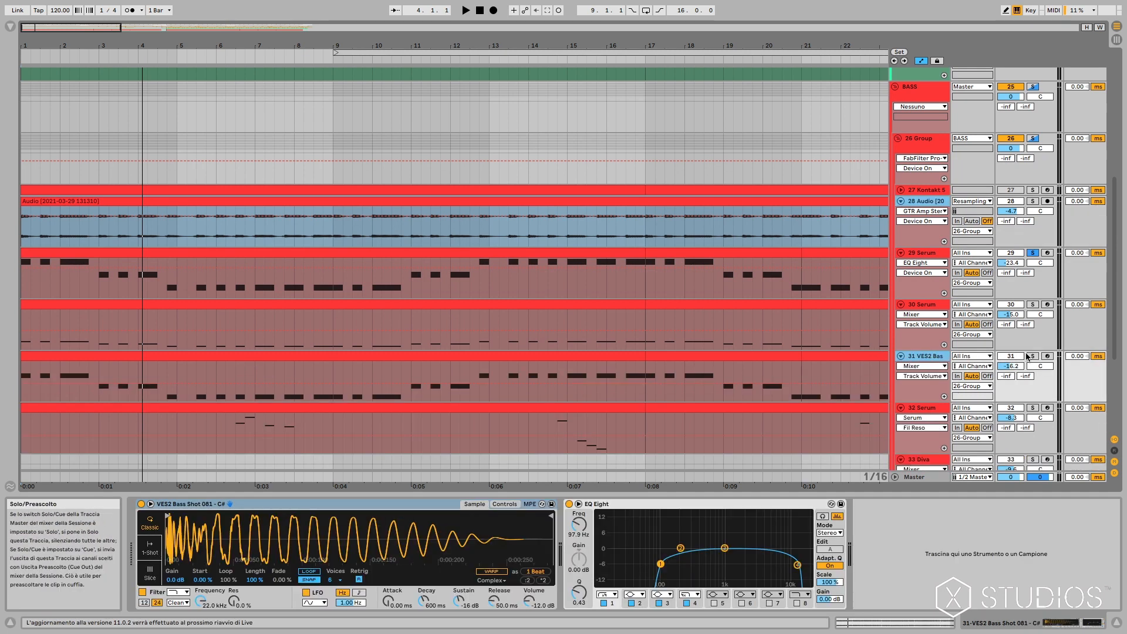
Play the first VES2 Bas clip with its track soloed, and switch the solo to track 30 Serum
{"action": "left_click", "coordinate": [356, 354]}
{"action": "key", "text": "space"}
{"action": "left_click", "coordinate": [1033, 357]}
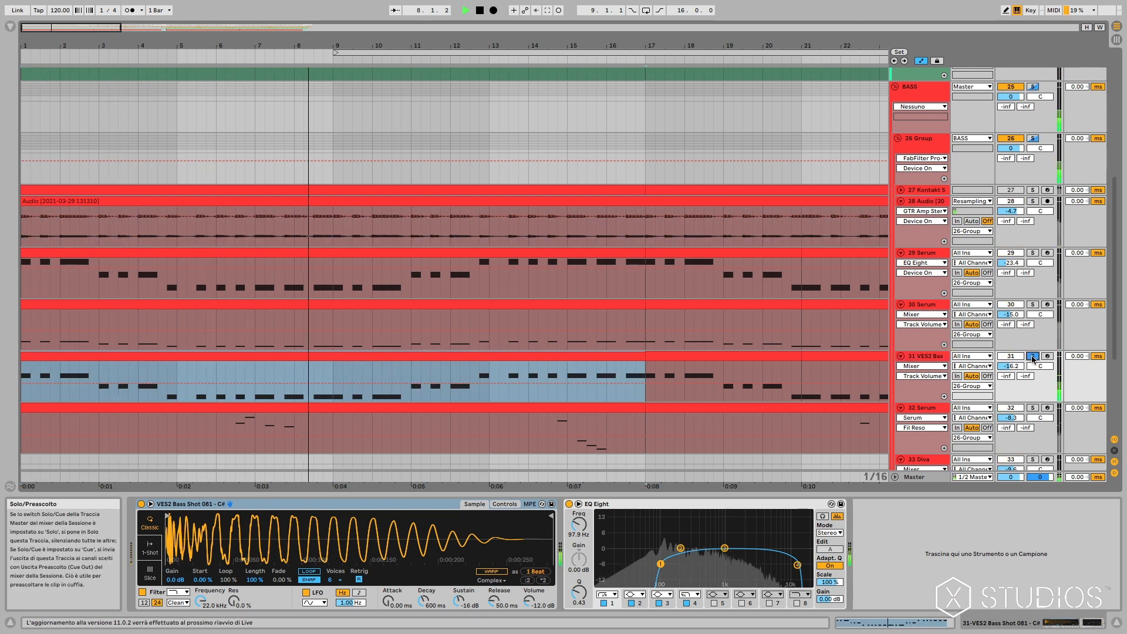
{"action": "left_click", "coordinate": [1033, 305]}
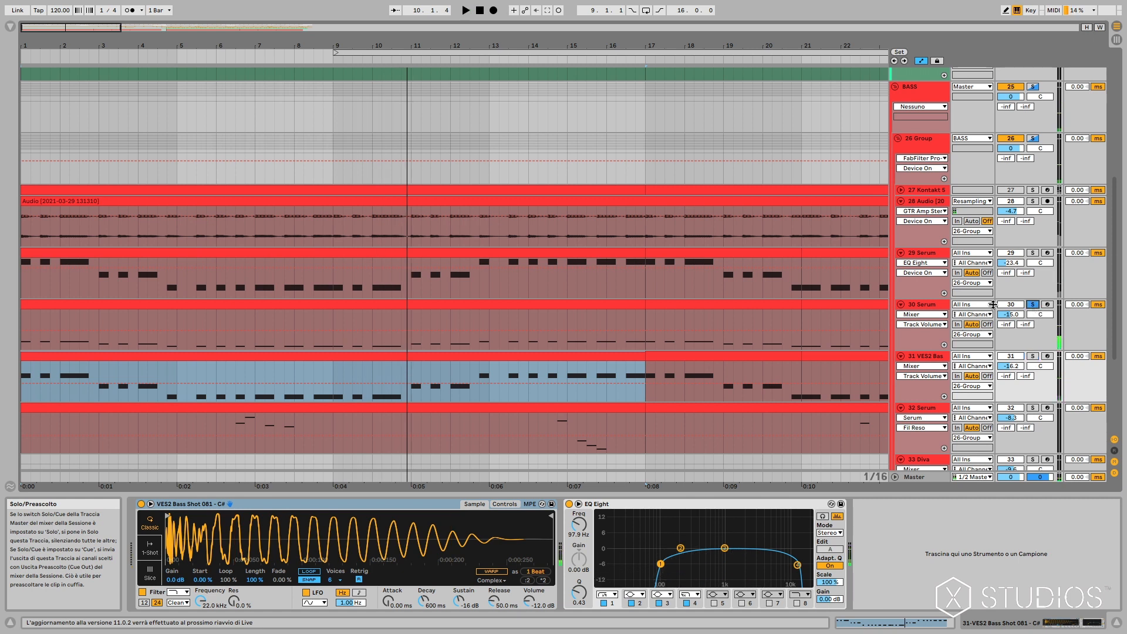
Solo bass tracks 28, 29, 30 and 31 together and play the layered bass from bar 1
{"action": "scroll", "coordinate": [996, 404], "scroll_direction": "down", "scroll_amount": 2}
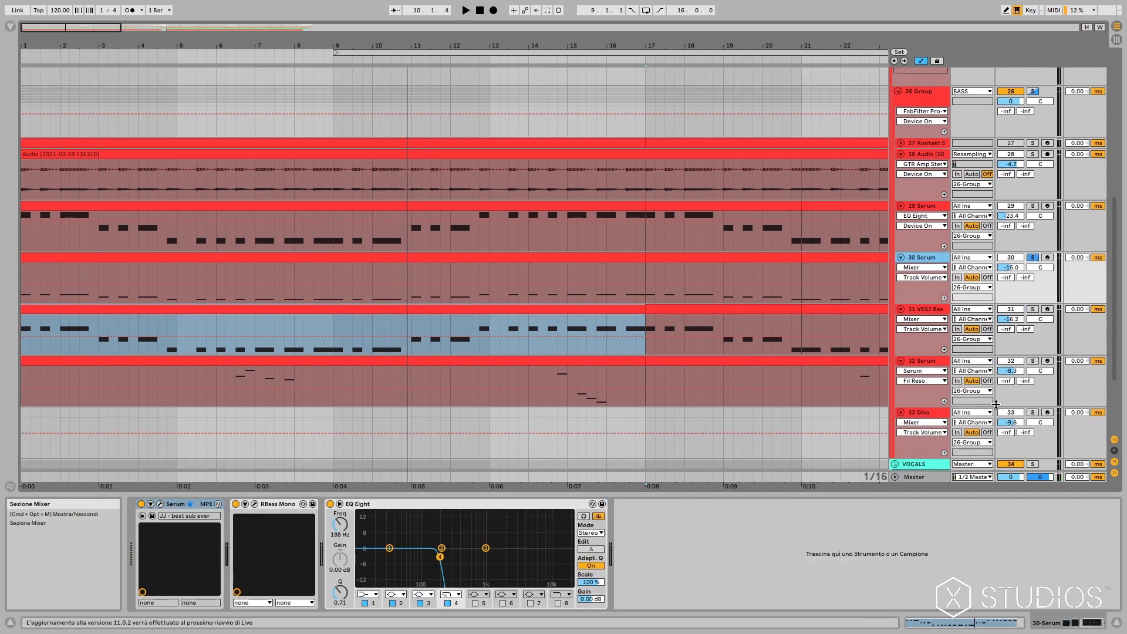
{"action": "left_click", "coordinate": [1033, 309]}
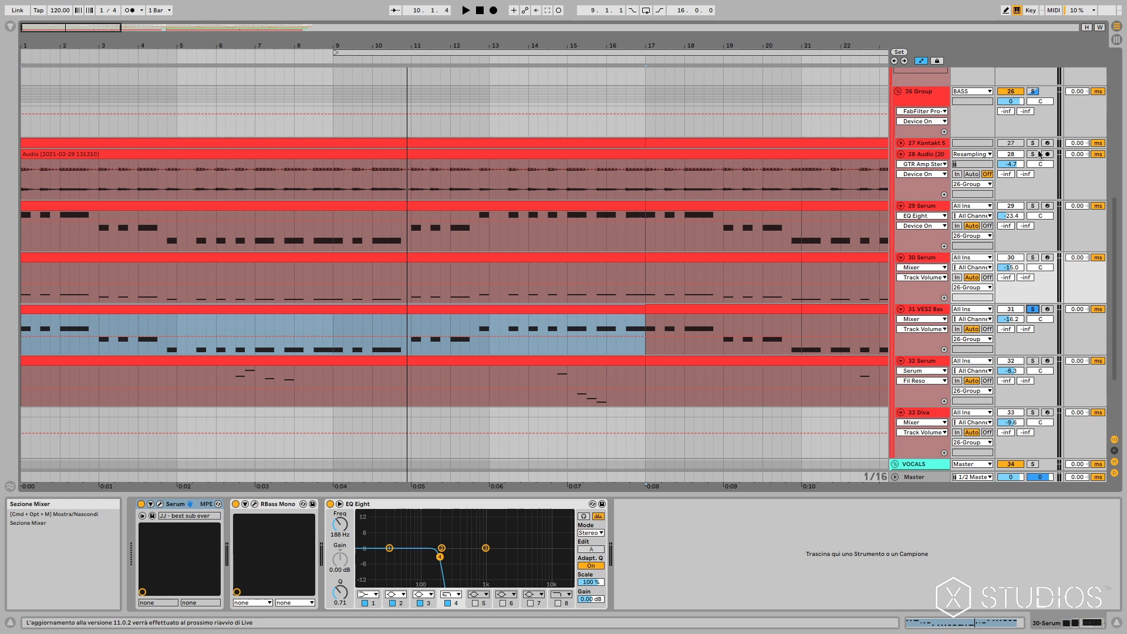
{"action": "left_click", "coordinate": [1033, 206], "text": "super"}
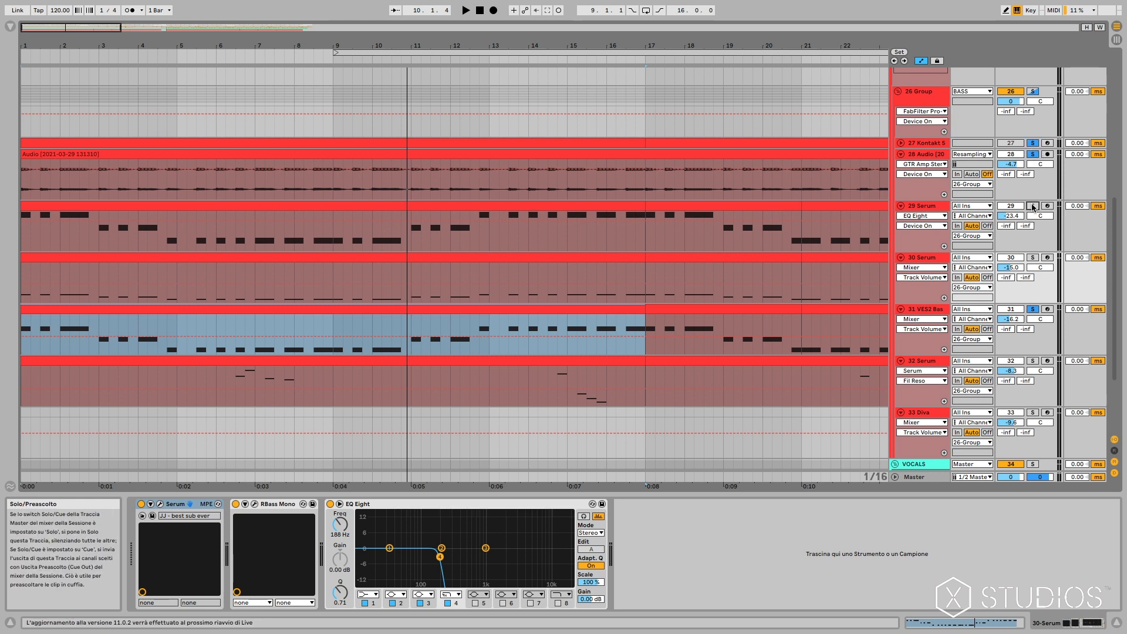
{"action": "left_click", "coordinate": [1033, 258], "text": "super"}
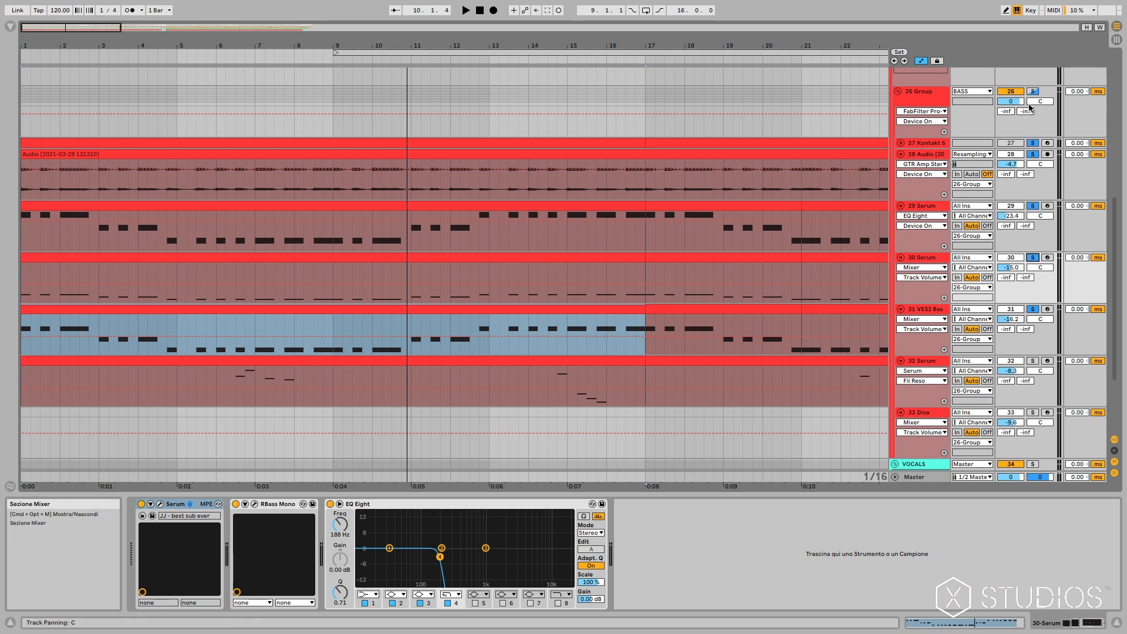
{"action": "key", "text": "space"}
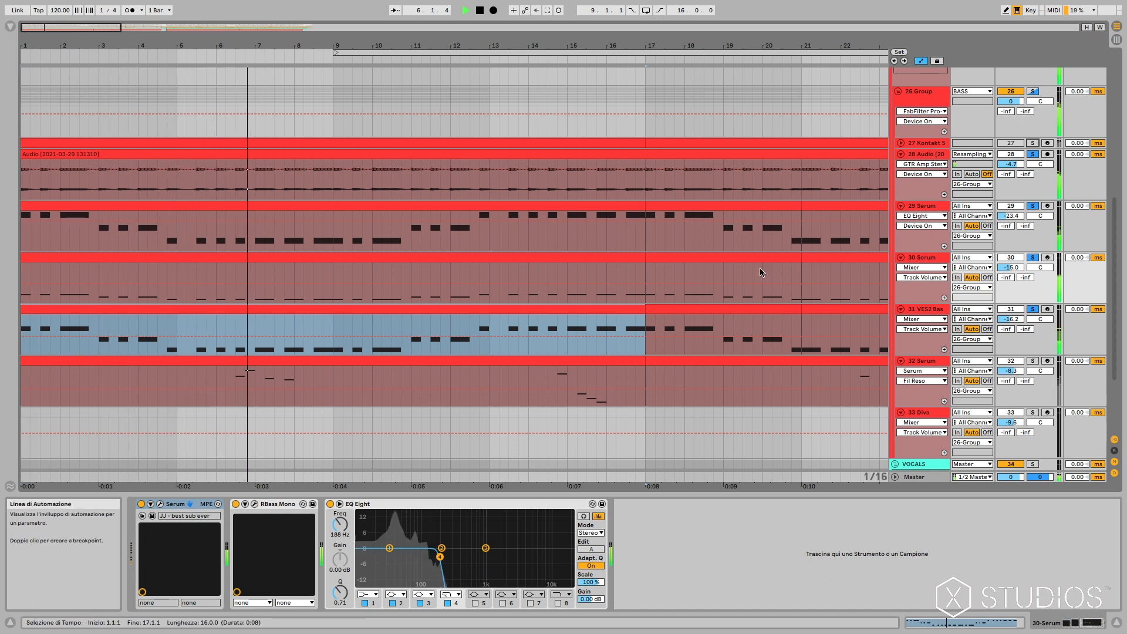
Add the KICK track to the soloed bass layers and play the kick and bass together from bar 1
{"action": "scroll", "coordinate": [761, 272], "scroll_direction": "up", "scroll_amount": 10}
{"action": "key", "text": "space"}
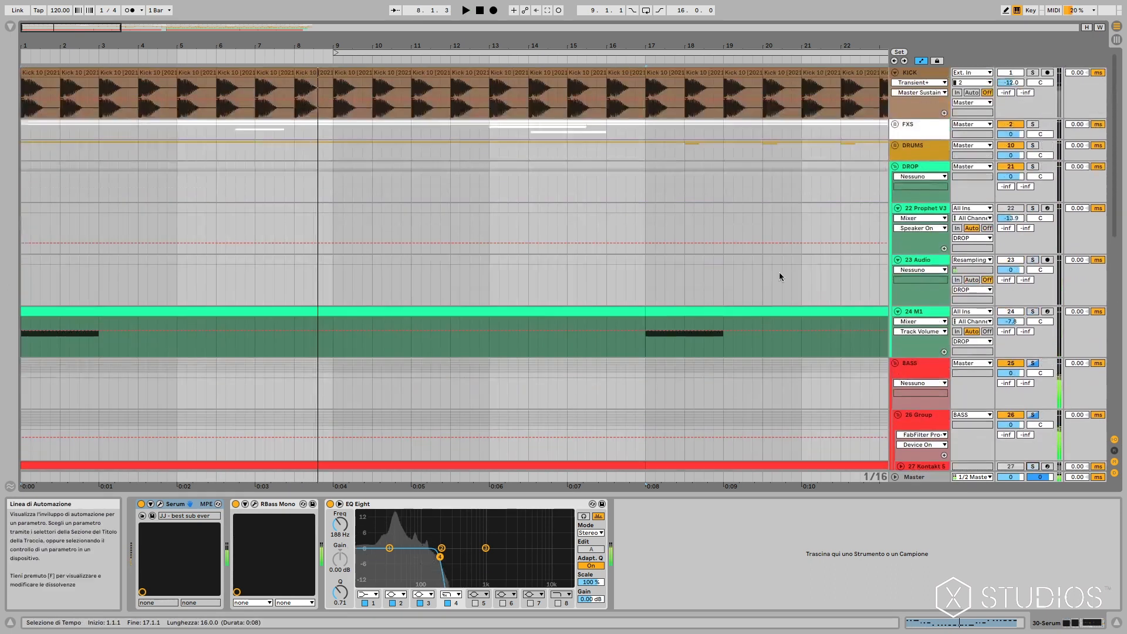
{"action": "left_click", "coordinate": [1032, 72]}
{"action": "key", "text": "space"}
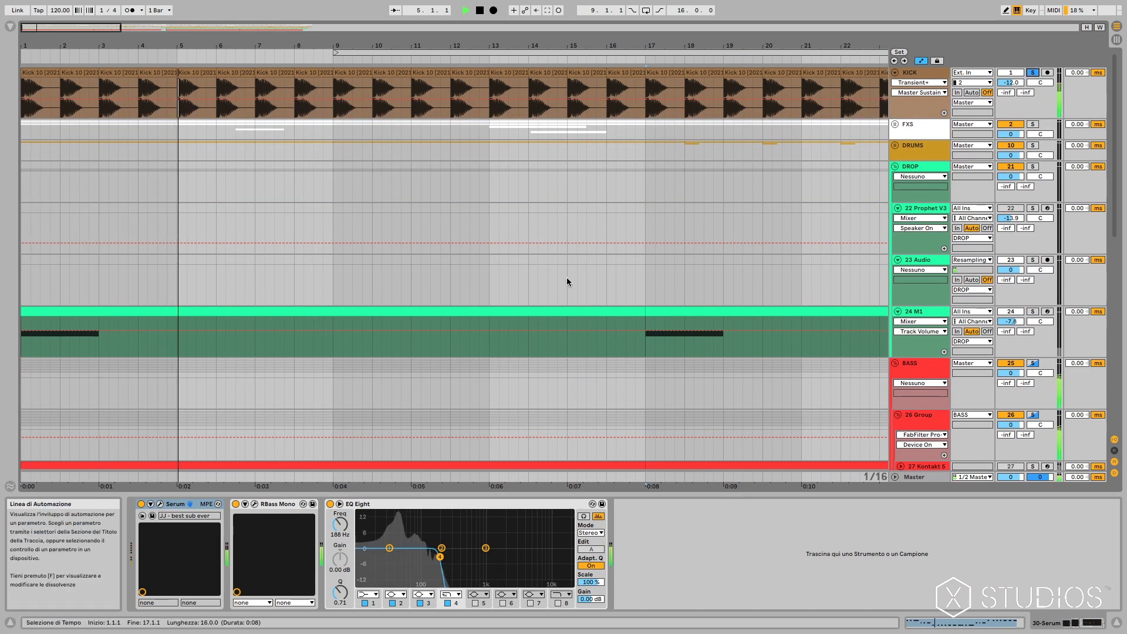
{"action": "key", "text": "space"}
Show the 26 Group effect chain and examine the settings of its ShaperBox 2 and OptoComp plug-ins
{"action": "scroll", "coordinate": [568, 282], "scroll_direction": "down", "scroll_amount": 7}
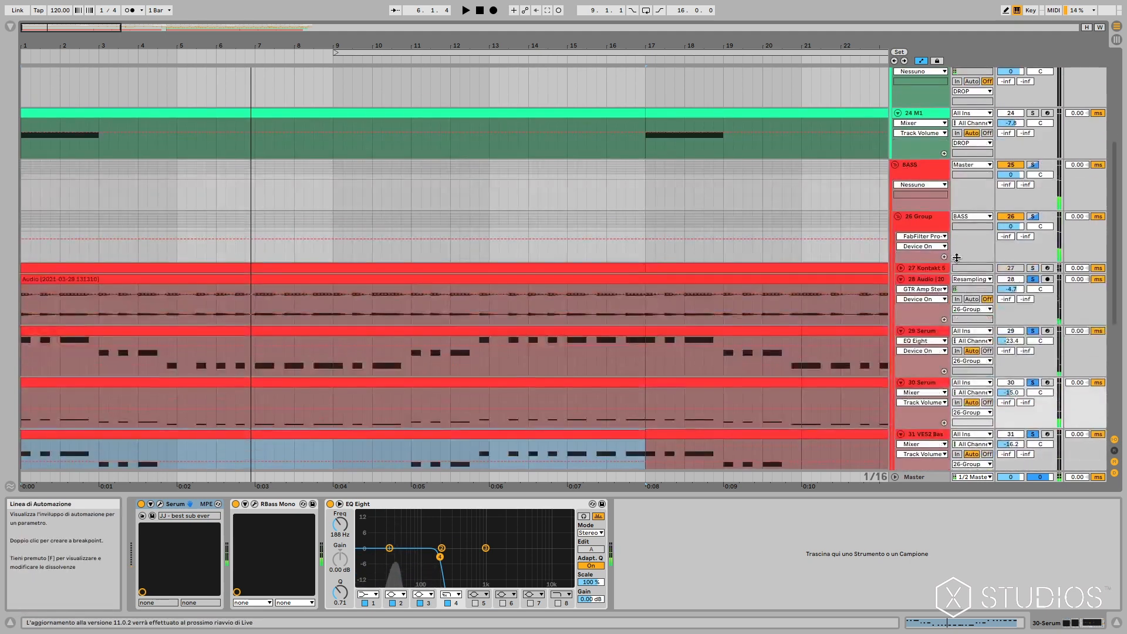
{"action": "left_click", "coordinate": [957, 258]}
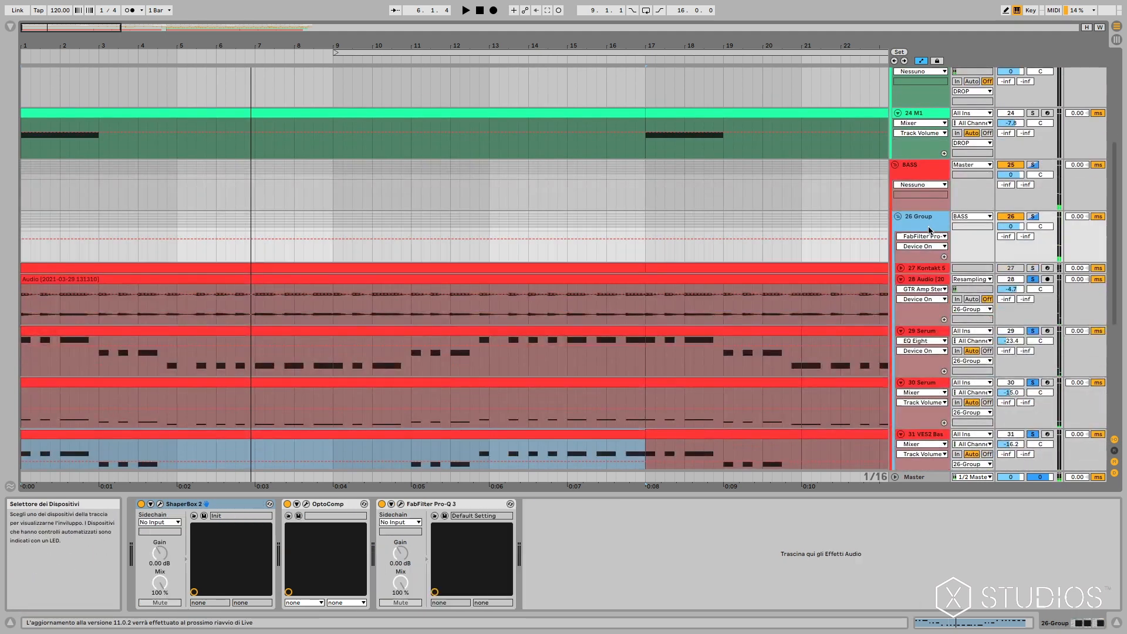
{"action": "left_click", "coordinate": [160, 504]}
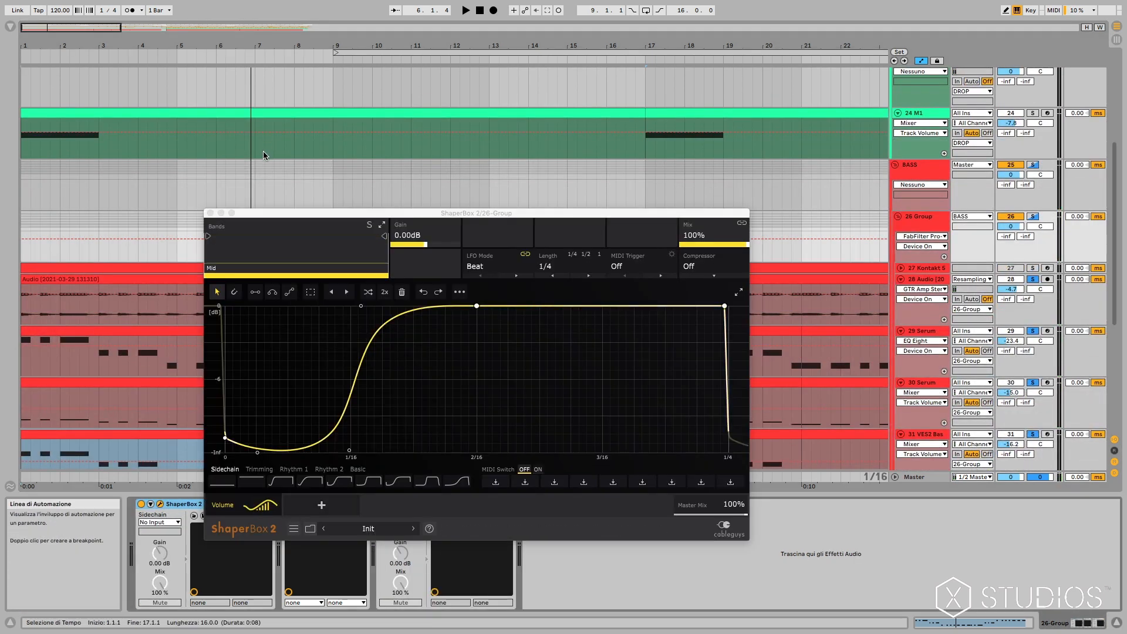
{"action": "left_click", "coordinate": [210, 214]}
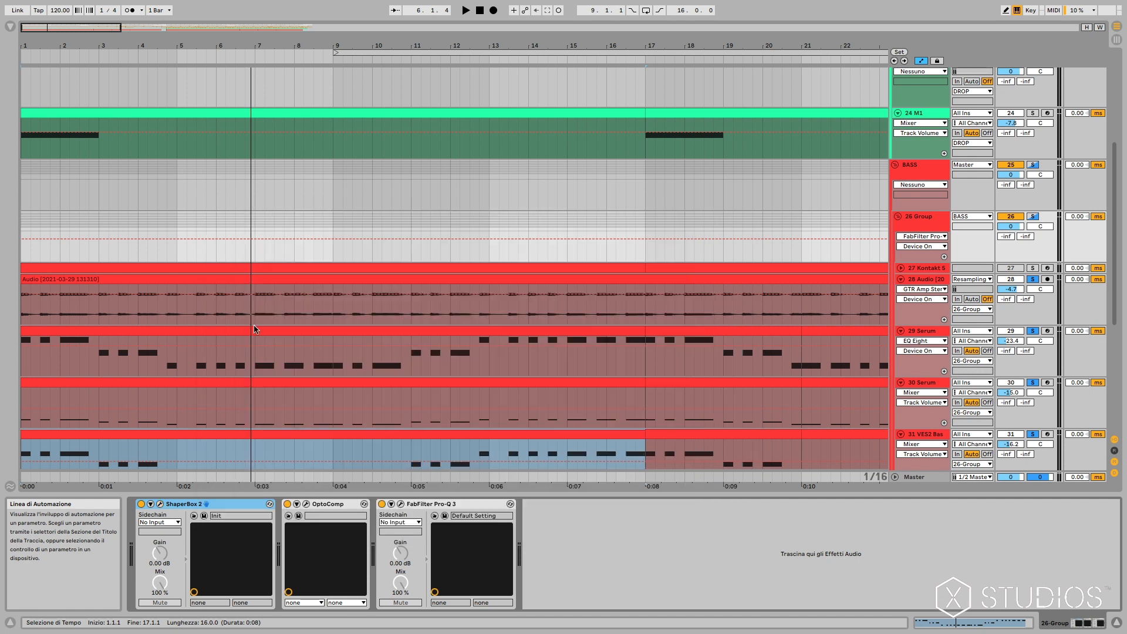
{"action": "left_click", "coordinate": [307, 504]}
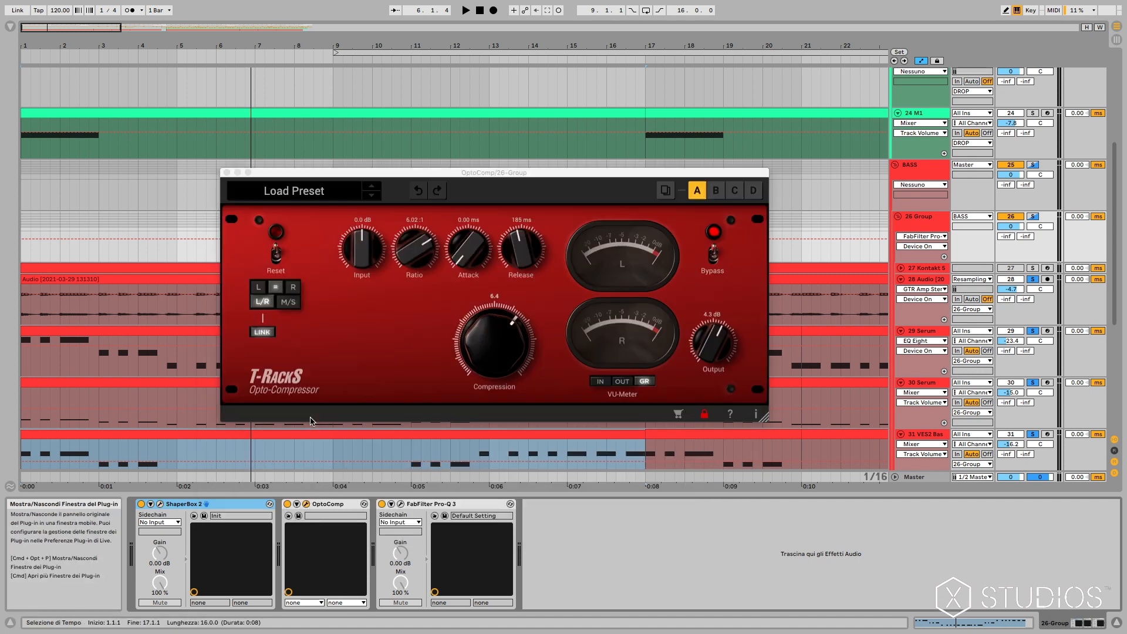
{"action": "left_click", "coordinate": [227, 172]}
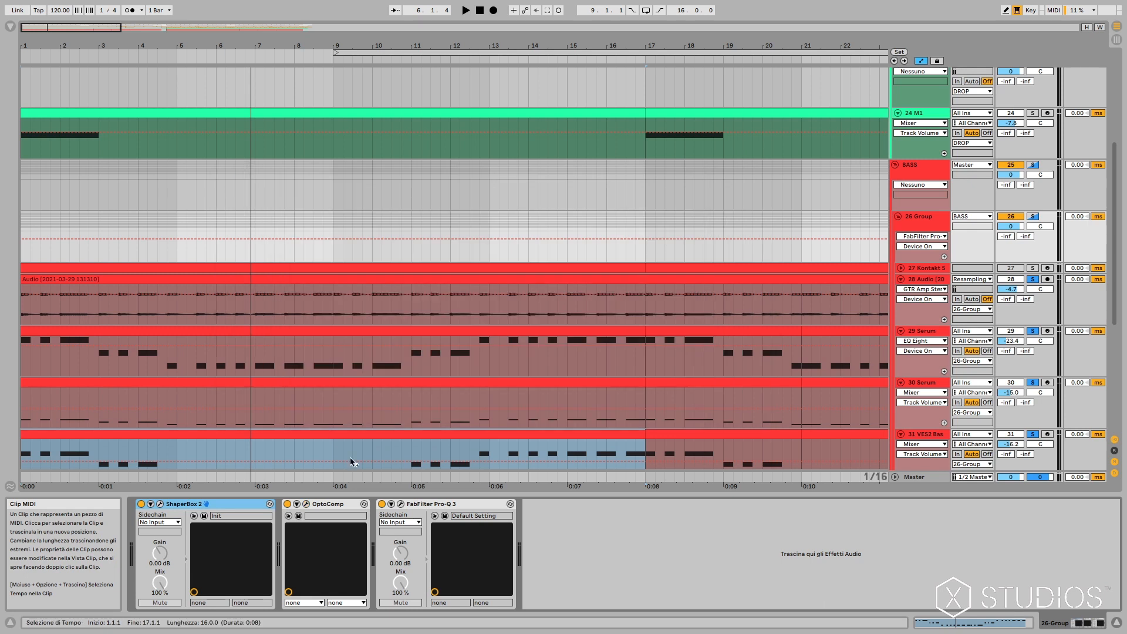
Examine the single boosted band in the FabFilter Pro-Q 3 of the 26 Group, and close the plug-in
{"action": "left_click", "coordinate": [401, 504]}
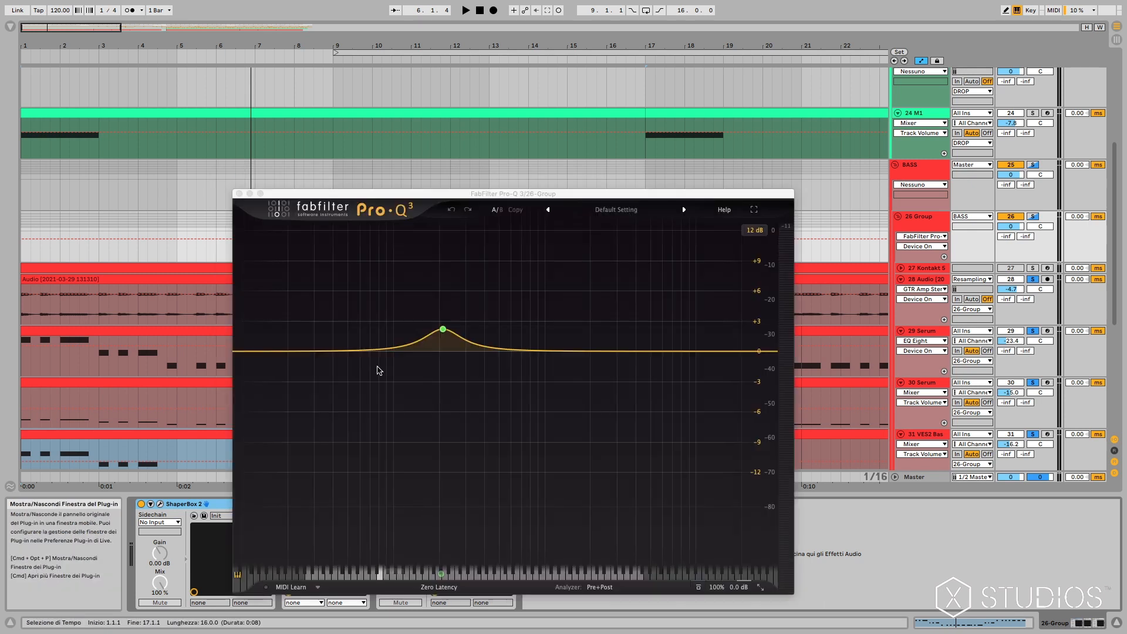
{"action": "left_click", "coordinate": [443, 329]}
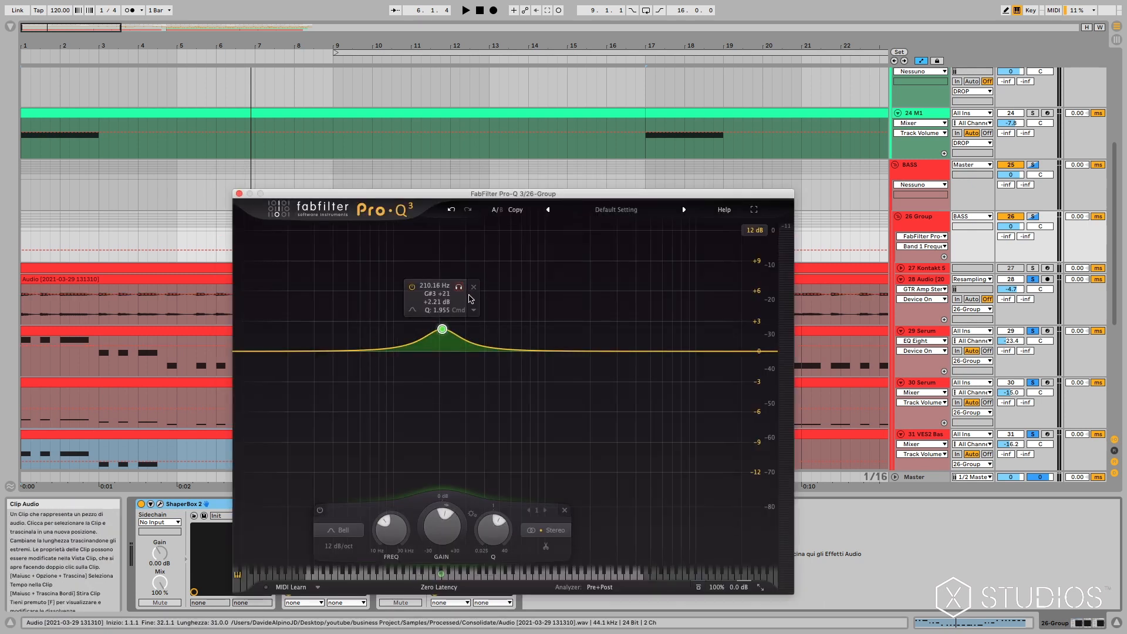
{"action": "left_click", "coordinate": [239, 193]}
Solo track 32 Serum and play its clip from just after bar 5
{"action": "scroll", "coordinate": [617, 354], "scroll_direction": "down", "scroll_amount": 4}
{"action": "scroll", "coordinate": [617, 353], "scroll_direction": "down", "scroll_amount": 3}
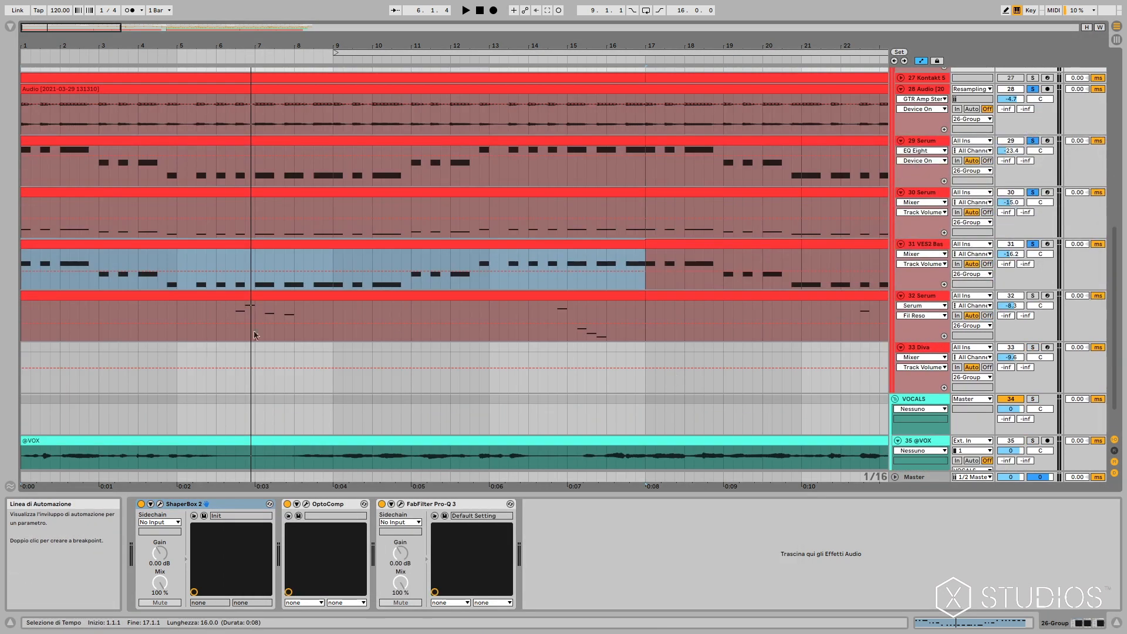
{"action": "left_click", "coordinate": [196, 317]}
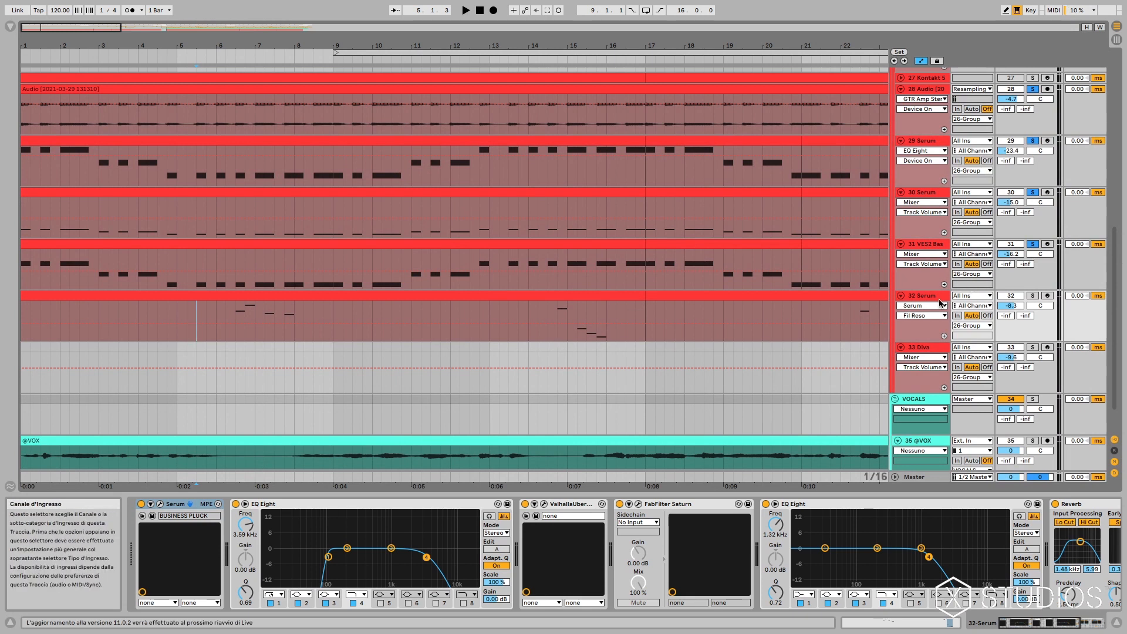
{"action": "left_click", "coordinate": [1032, 296]}
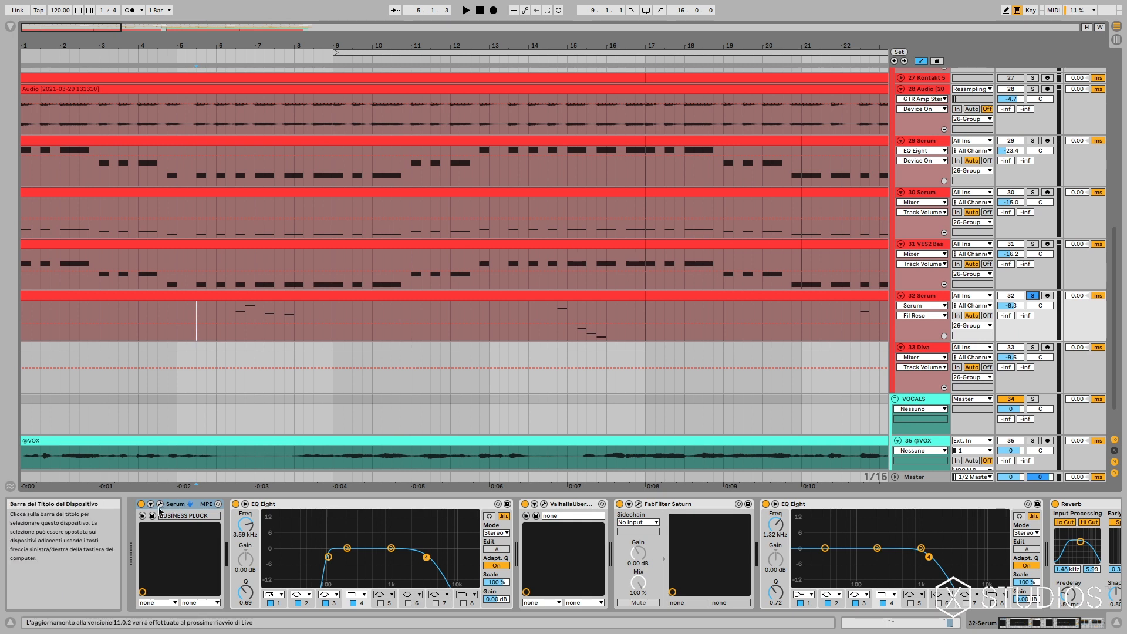
{"action": "key", "text": "space"}
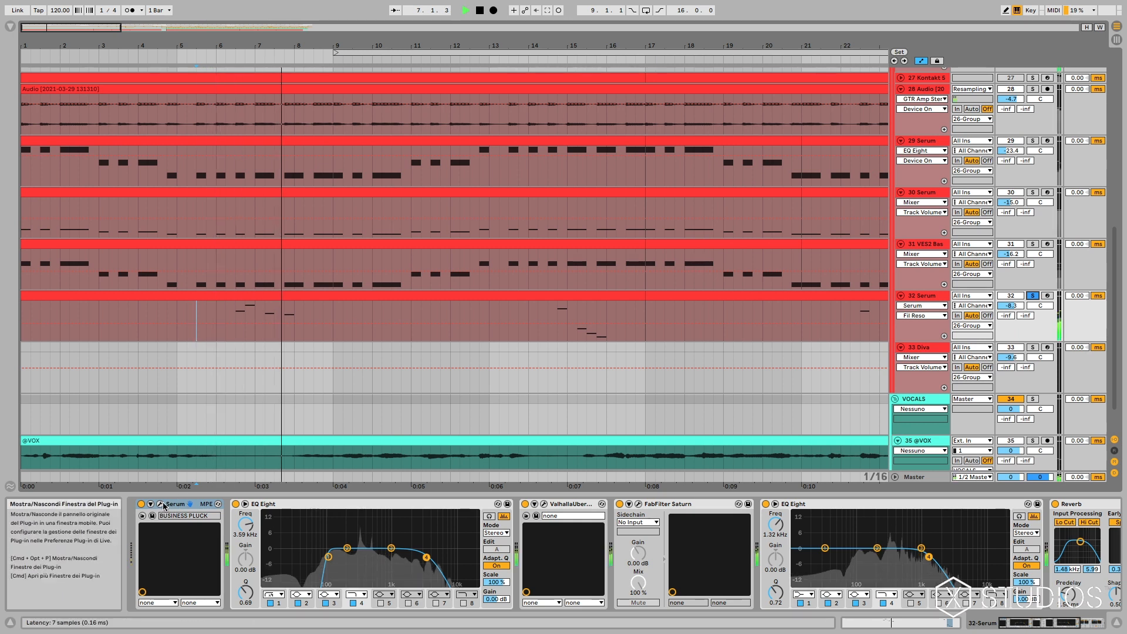
Open track 32's Serum, stop playback, and examine the BUSINESS PLUCK patch's three envelopes and its effects rack
{"action": "left_click", "coordinate": [159, 504]}
{"action": "key", "text": "space"}
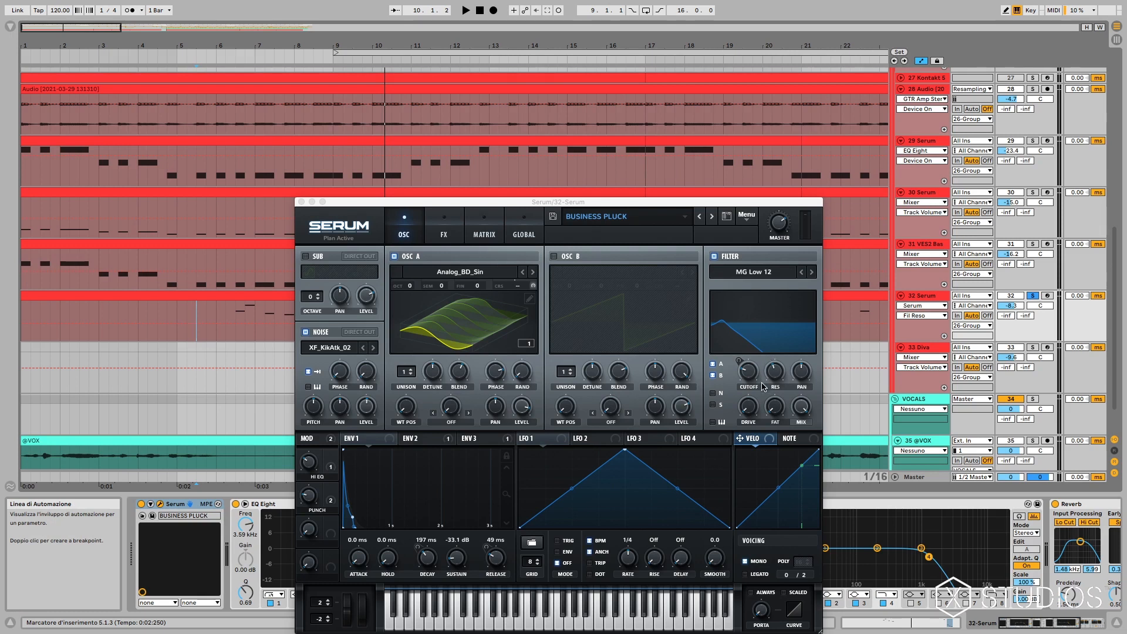
{"action": "left_click", "coordinate": [390, 442]}
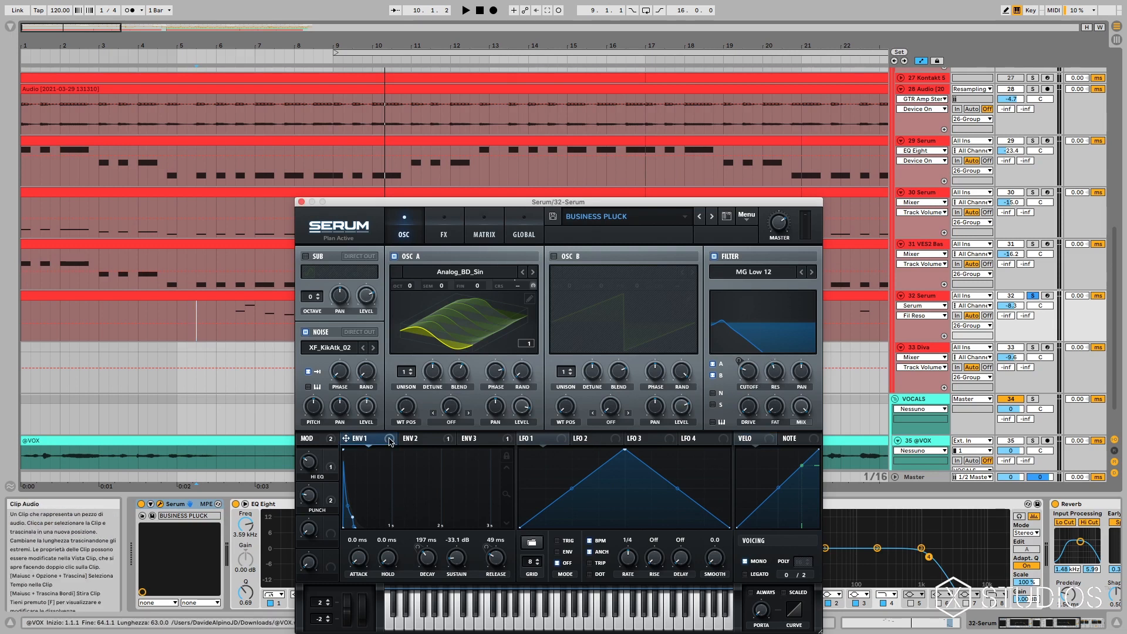
{"action": "left_click", "coordinate": [419, 440]}
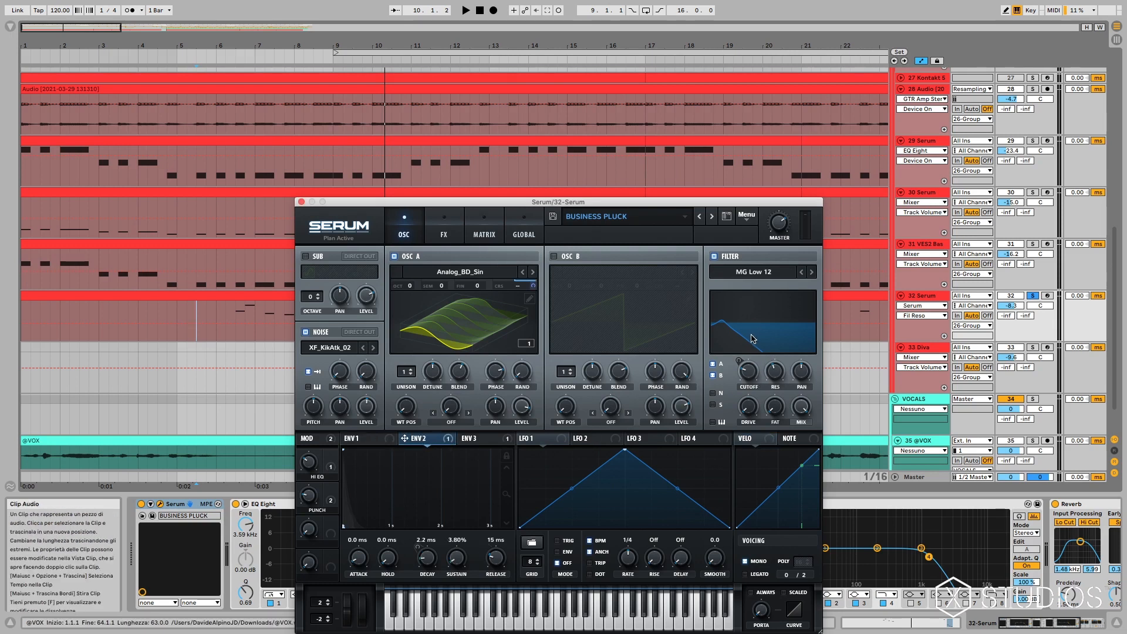
{"action": "left_click", "coordinate": [493, 442]}
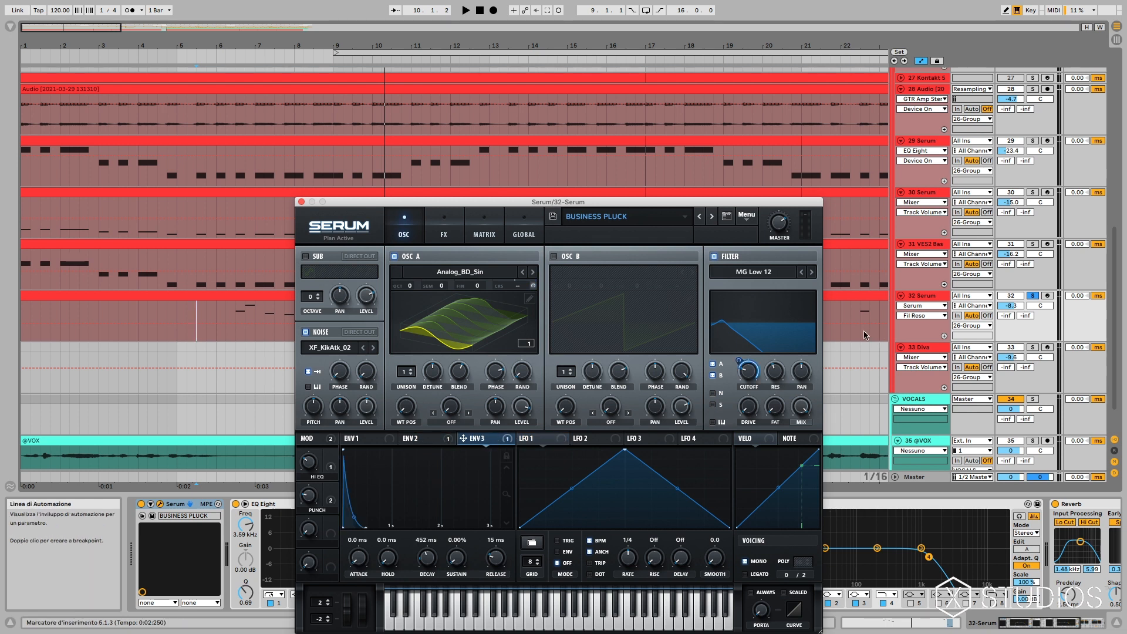
{"action": "left_click", "coordinate": [446, 234]}
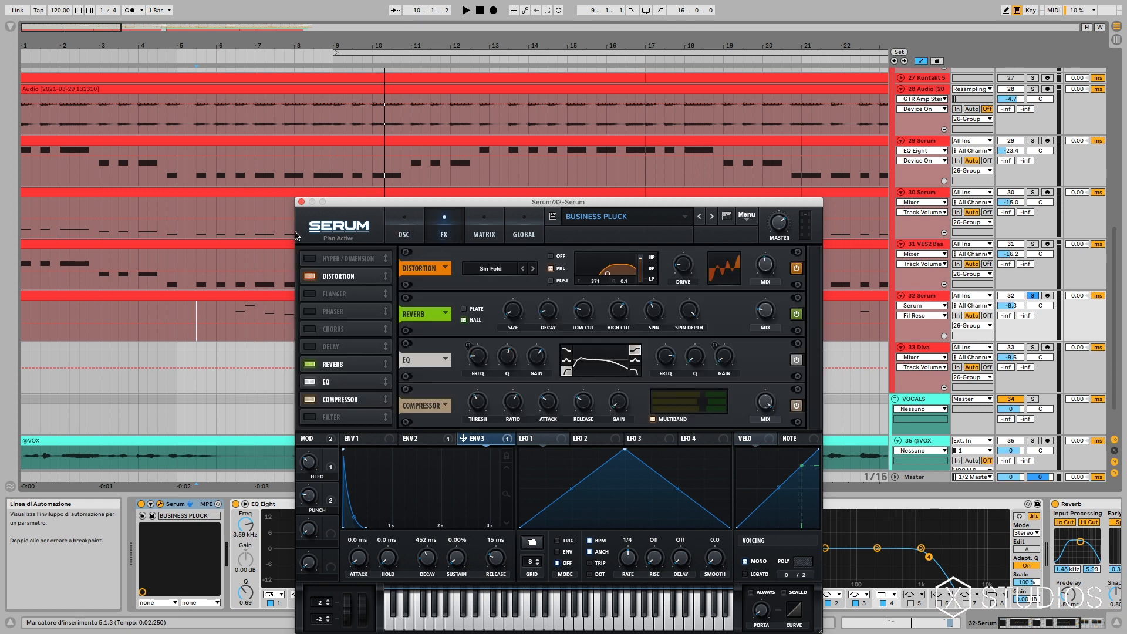
{"action": "left_click", "coordinate": [302, 202]}
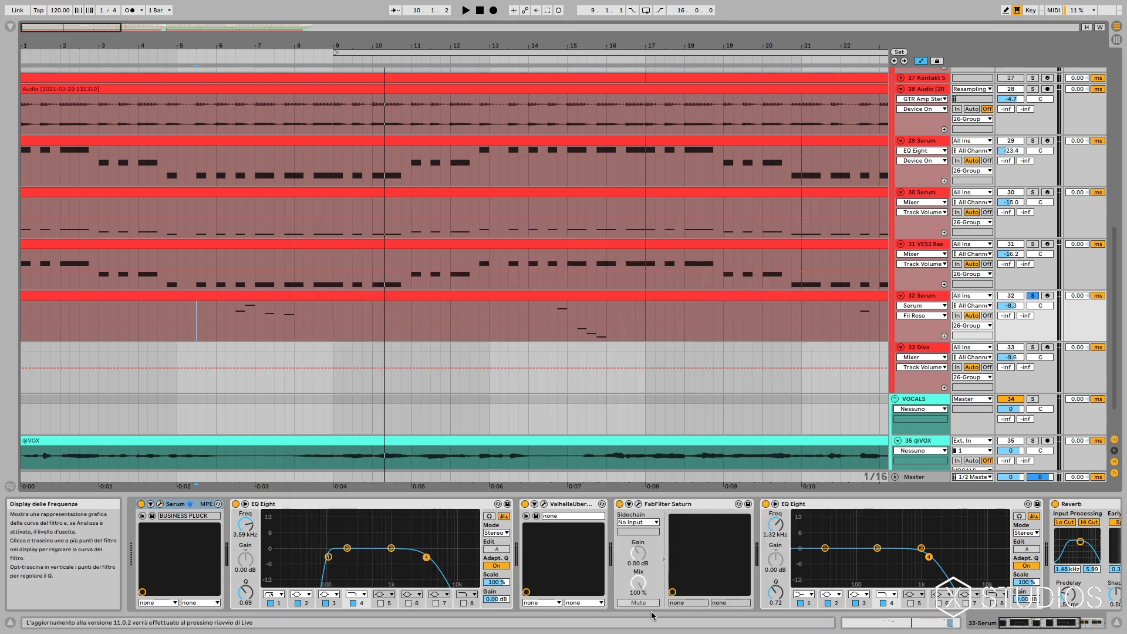
Review track 32's effect chain, examining the ValhallaÜberMod and FabFilter Saturn settings and the closing Reverb
{"action": "left_click", "coordinate": [1060, 626]}
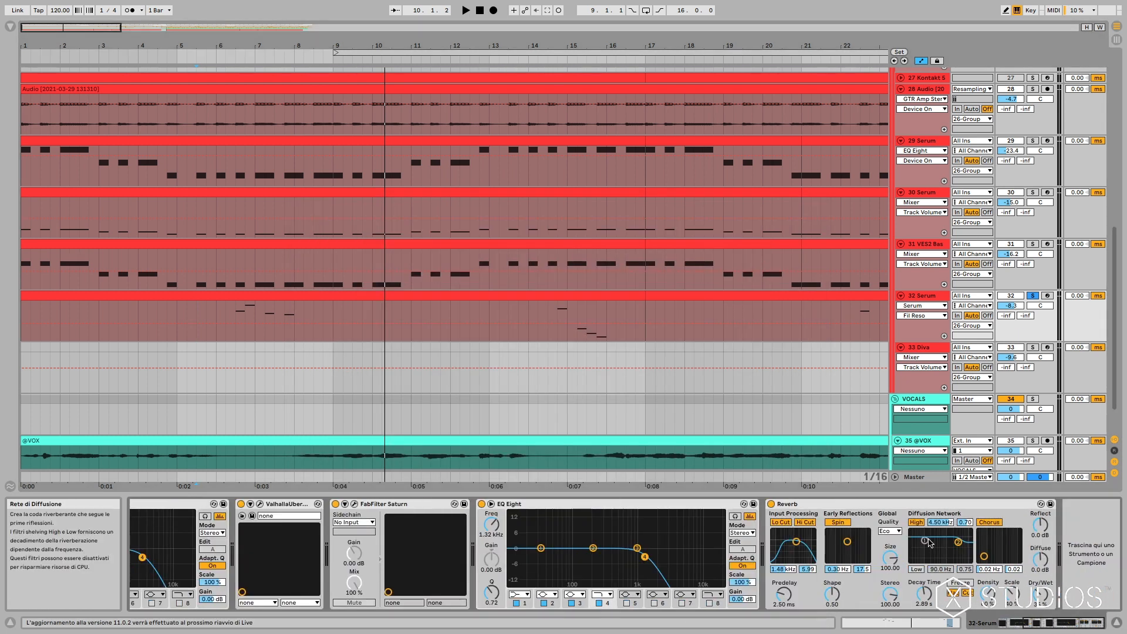
{"action": "left_click", "coordinate": [999, 626]}
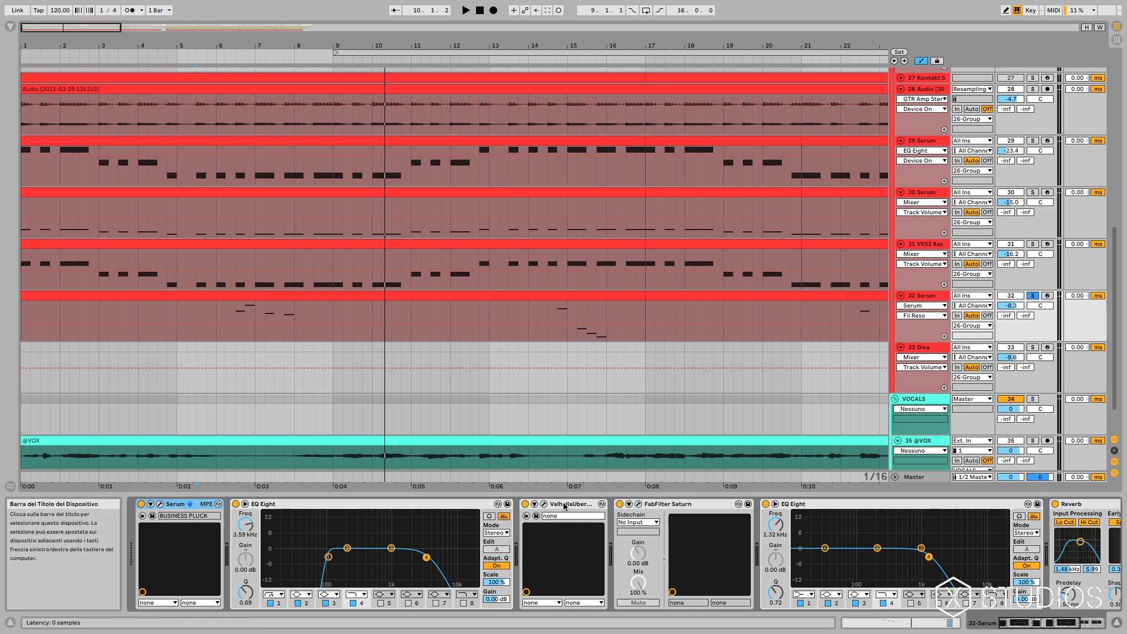
{"action": "left_click", "coordinate": [546, 505]}
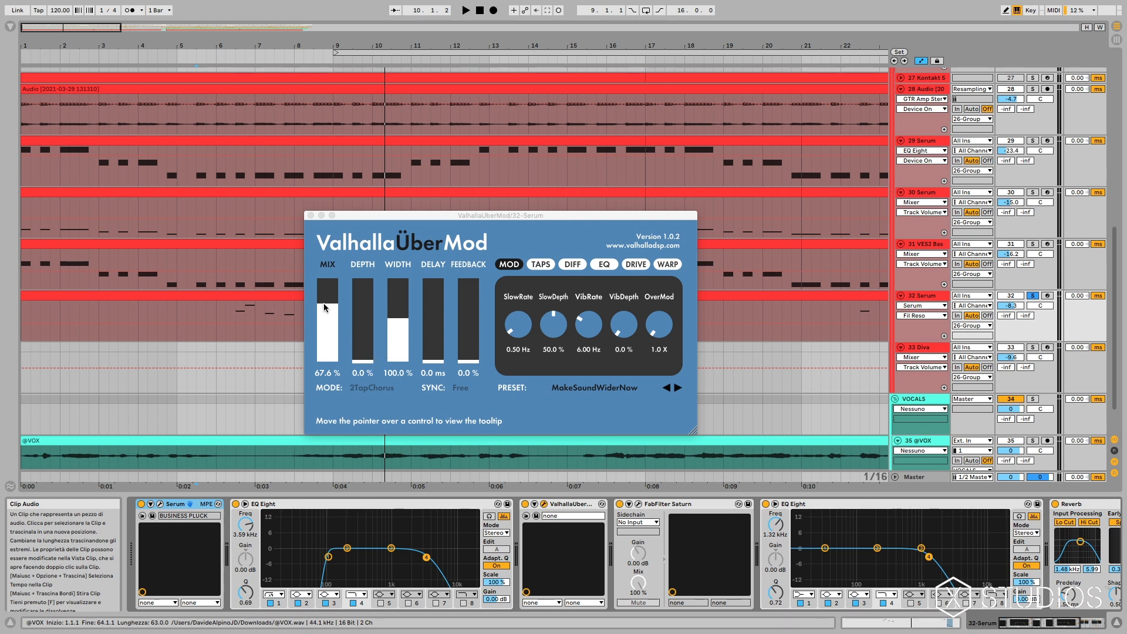
{"action": "left_click", "coordinate": [312, 216]}
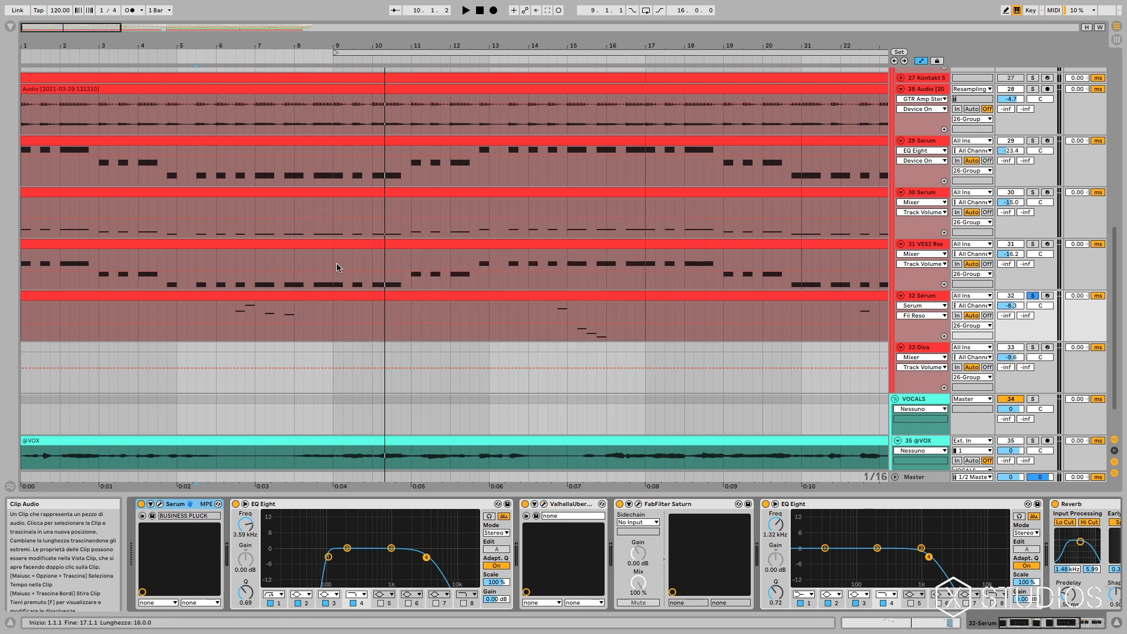
{"action": "left_click", "coordinate": [639, 505]}
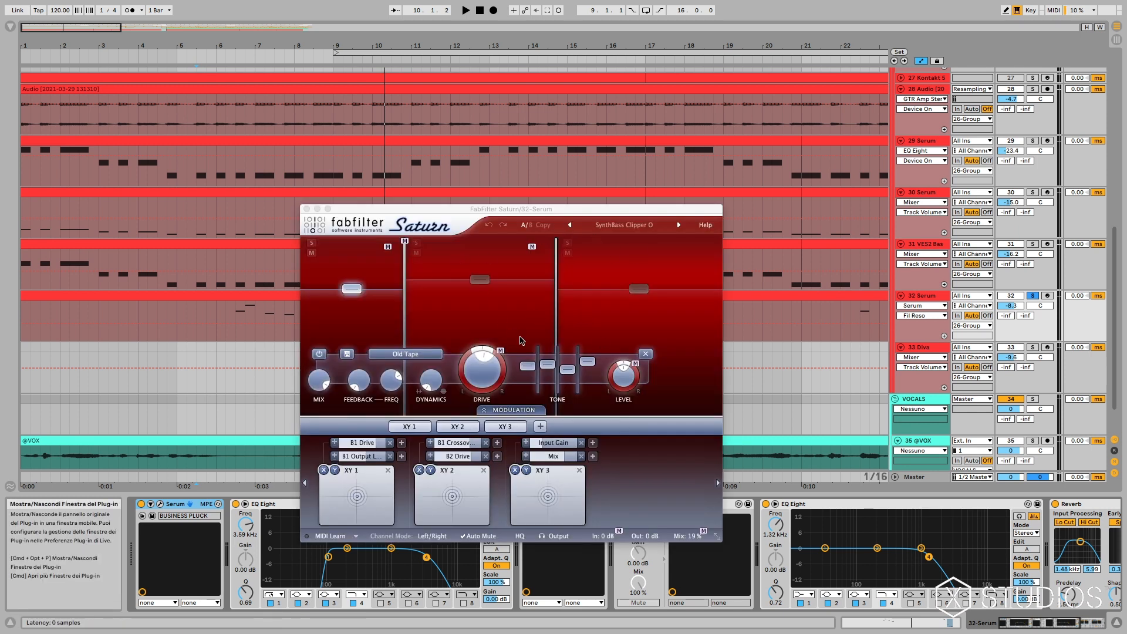
{"action": "left_click", "coordinate": [306, 210]}
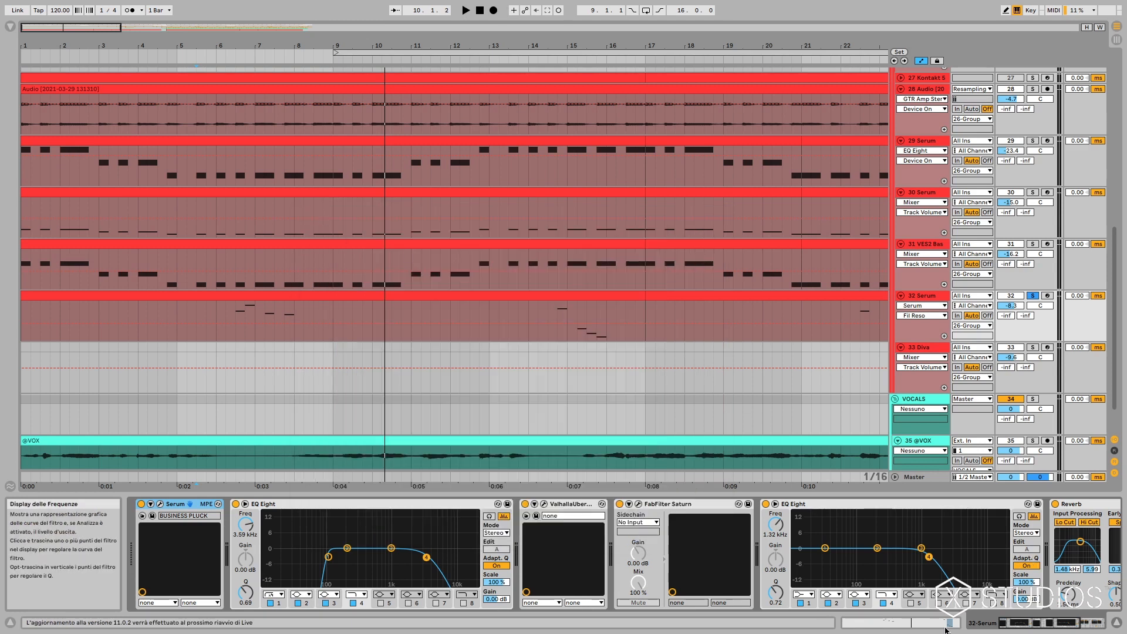
{"action": "left_click_drag", "start_coordinate": [1013, 630], "coordinate": [1037, 625]}
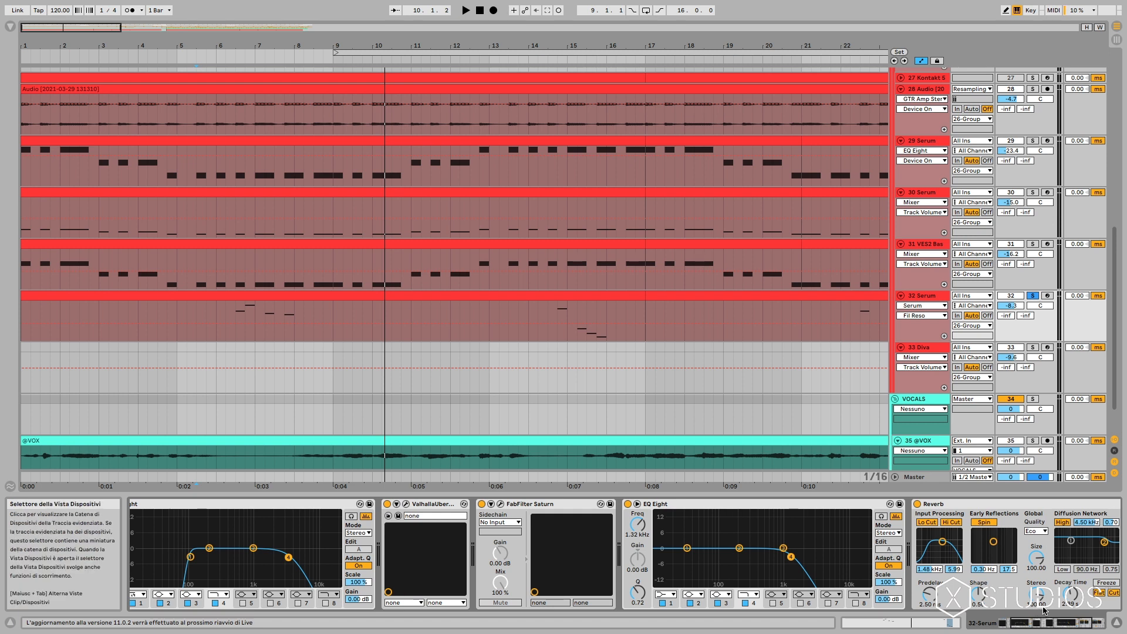
Solo the 26 Group and play all its bass layers together from bar 1
{"action": "left_click", "coordinate": [200, 311]}
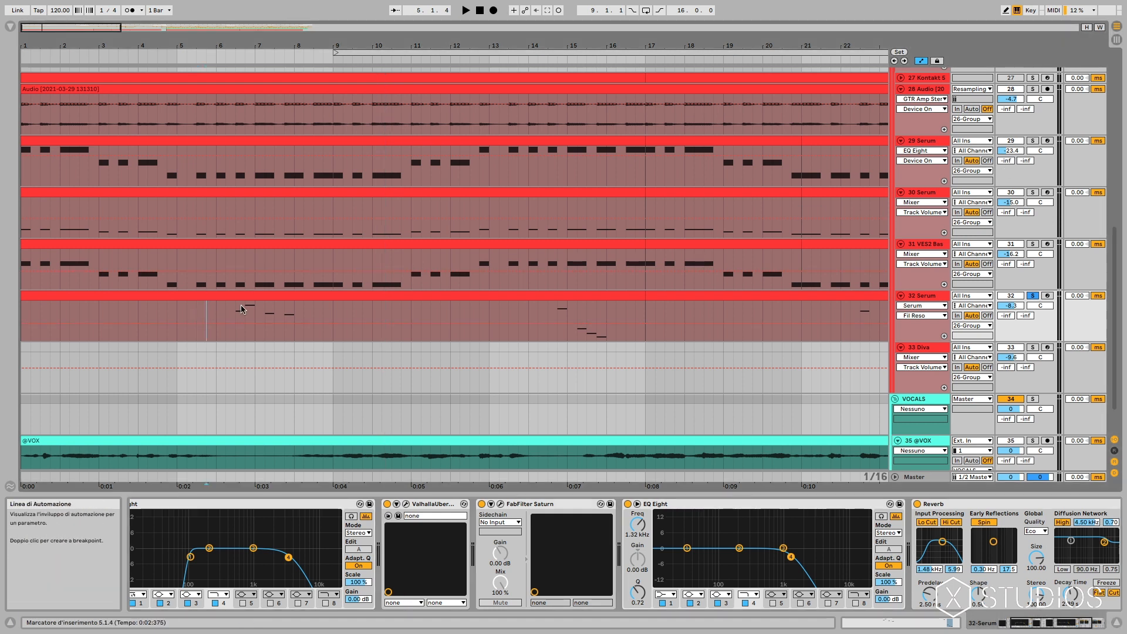
{"action": "scroll", "coordinate": [646, 265], "scroll_direction": "up", "scroll_amount": 5}
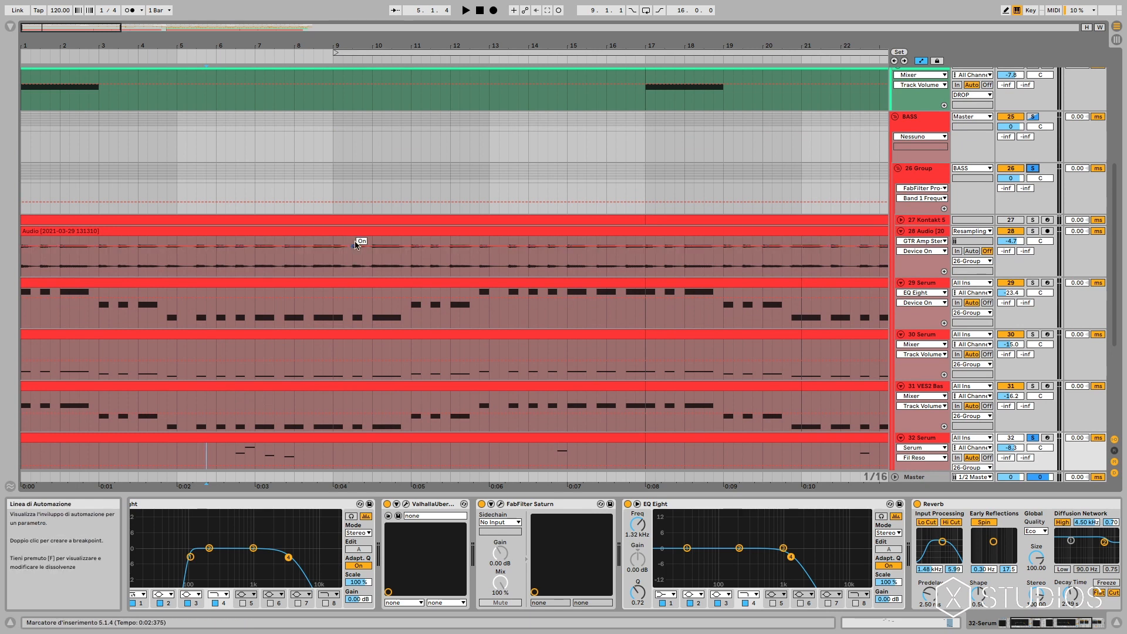
{"action": "left_click", "coordinate": [355, 221]}
{"action": "key", "text": "space"}
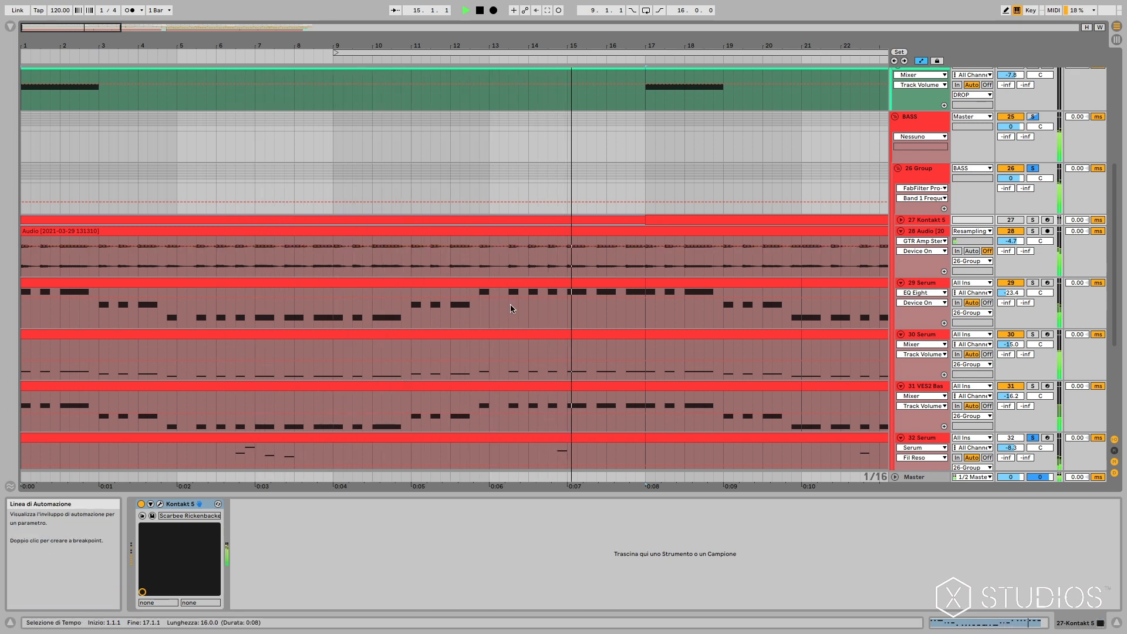
{"action": "key", "text": "space"}
Play track 32 Serum soloed from its descending notes just before bar 15, and turn its solo off
{"action": "scroll", "coordinate": [512, 310], "scroll_direction": "down", "scroll_amount": 3}
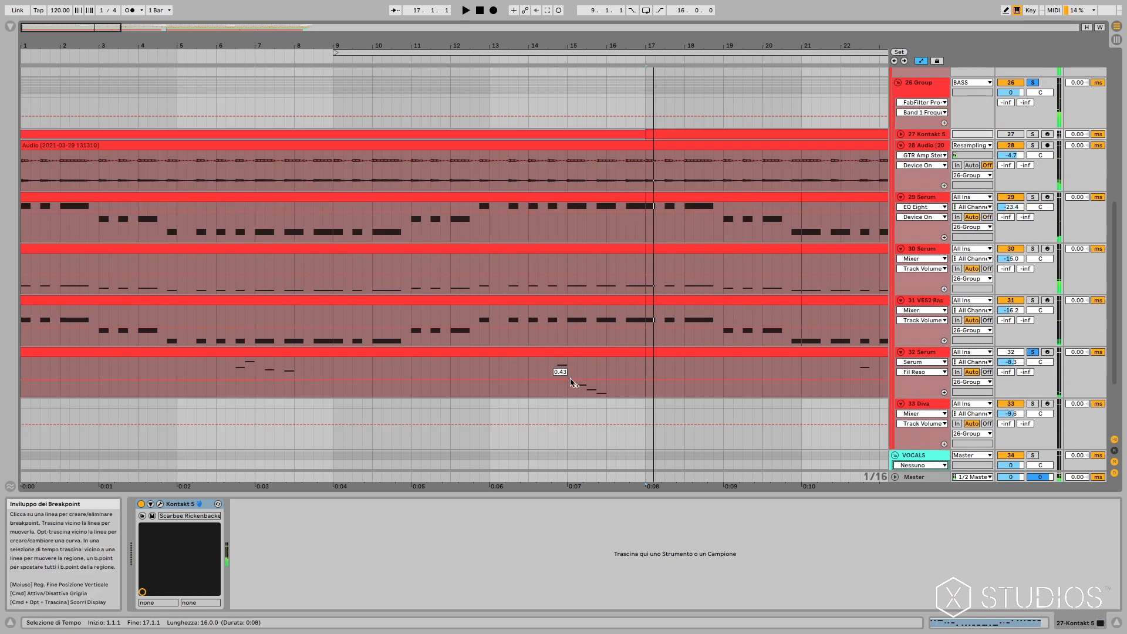
{"action": "left_click", "coordinate": [555, 352]}
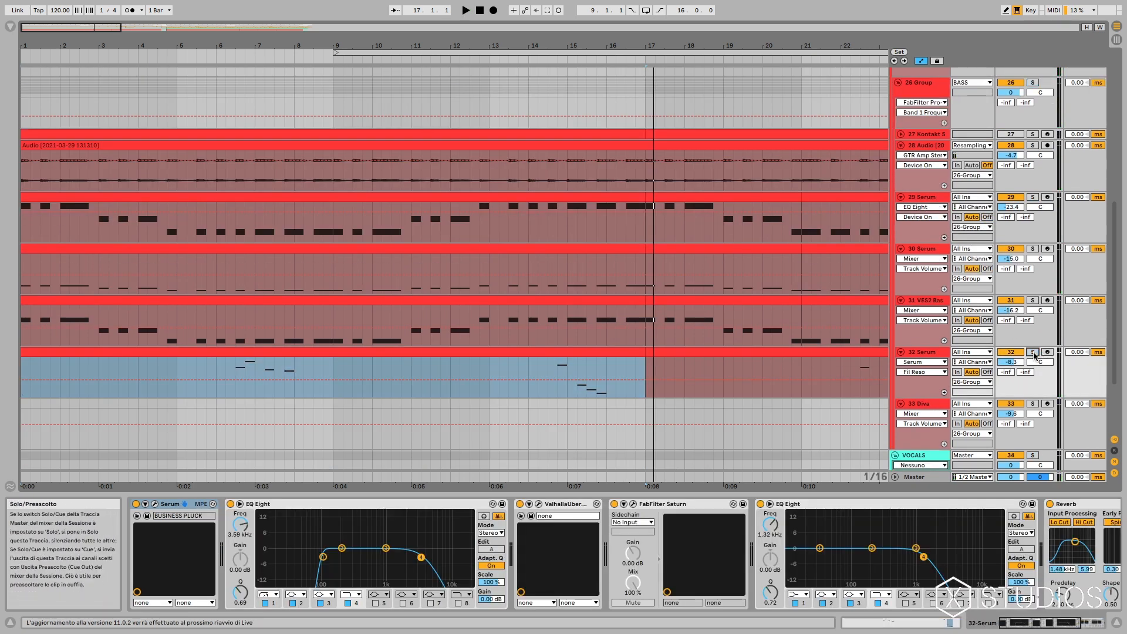
{"action": "key", "text": "space"}
{"action": "key", "text": "space"}
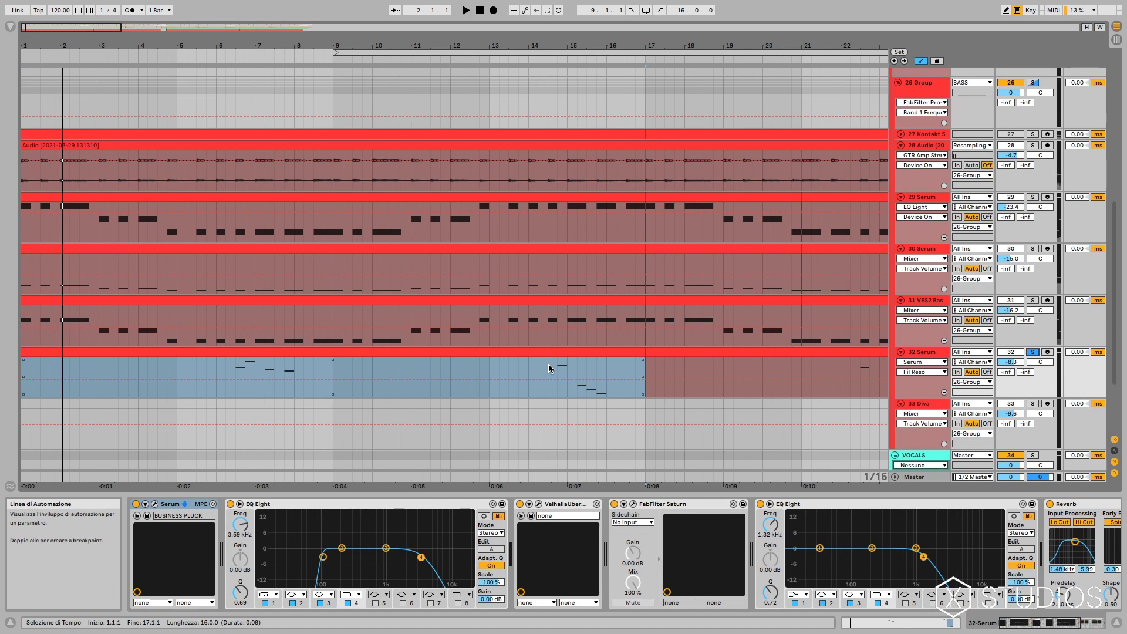
{"action": "left_click", "coordinate": [558, 365]}
{"action": "key", "text": "space"}
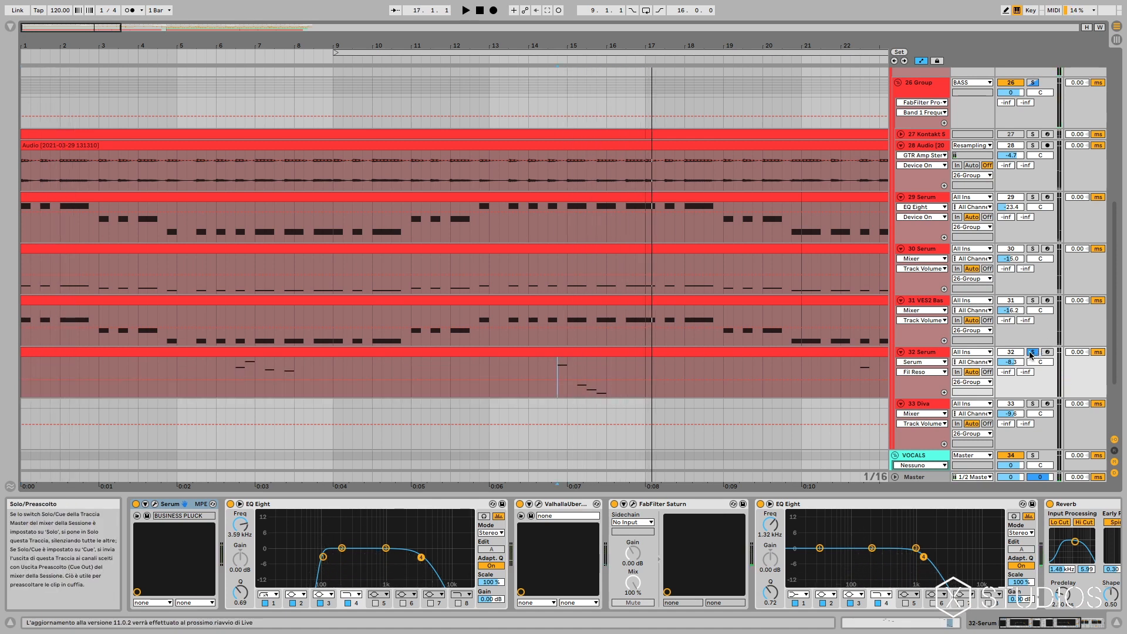
{"action": "scroll", "coordinate": [840, 367], "scroll_direction": "up", "scroll_amount": 8}
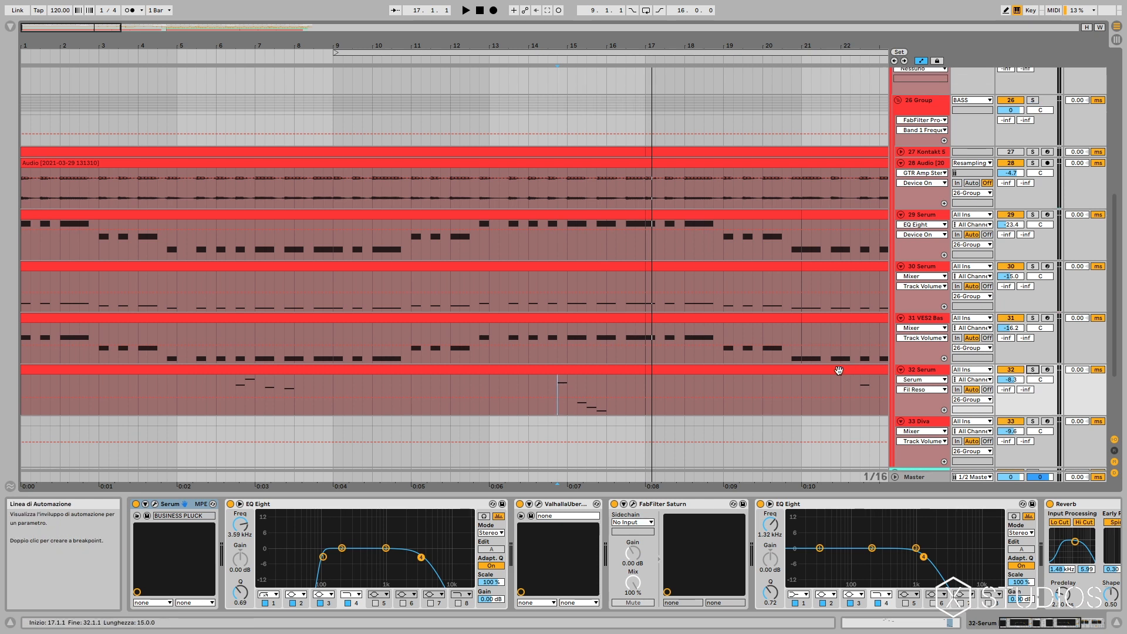
Solo track 24 M1 with its first clip selected, and examine the PadStrings combi in its Korg M1
{"action": "scroll", "coordinate": [794, 342], "scroll_direction": "up", "scroll_amount": 2}
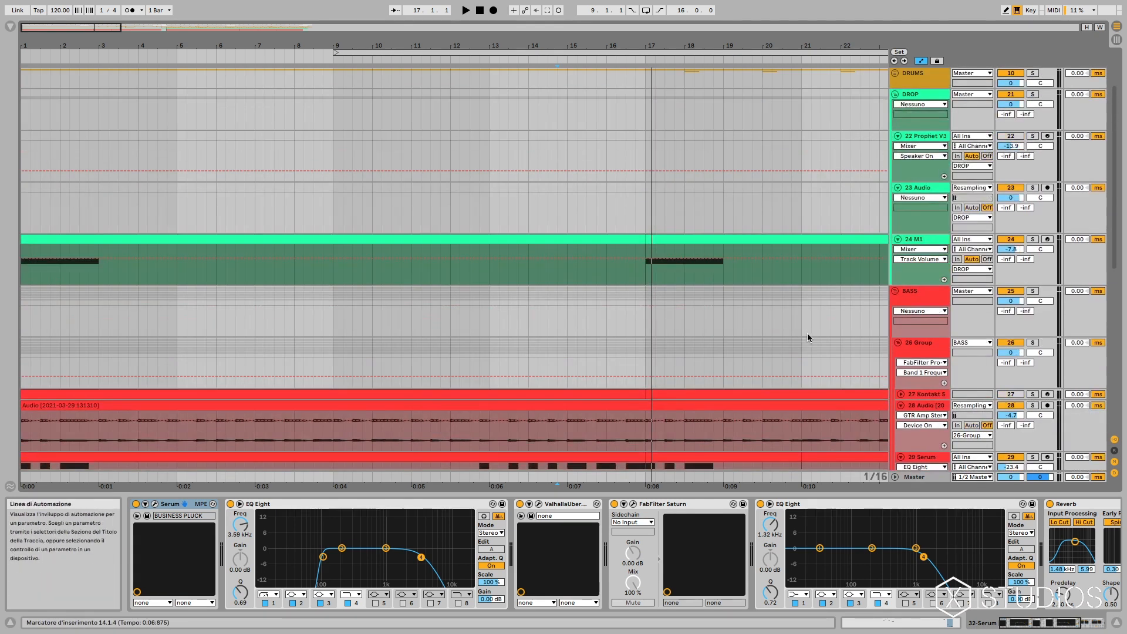
{"action": "scroll", "coordinate": [807, 332], "scroll_direction": "up", "scroll_amount": 3}
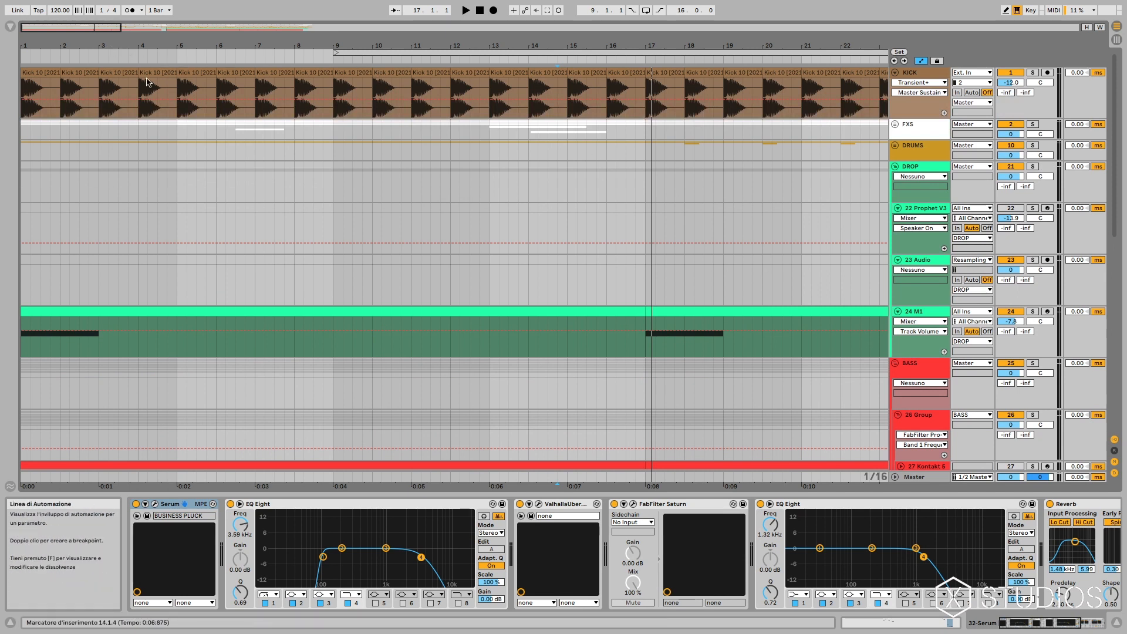
{"action": "left_click_drag", "start_coordinate": [113, 31], "coordinate": [216, 31]}
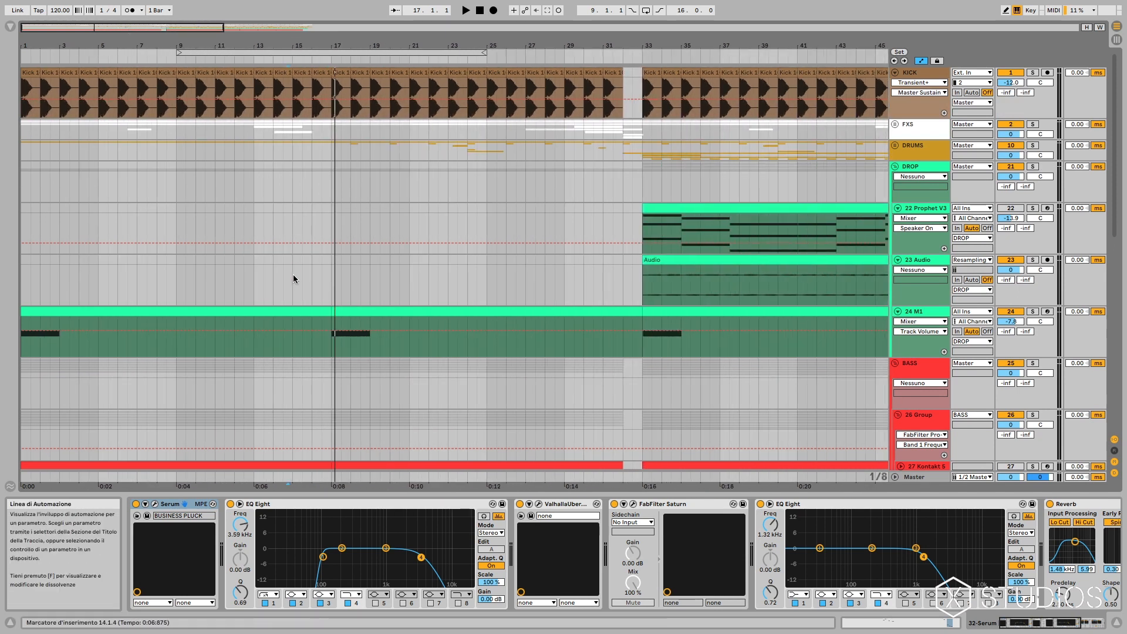
{"action": "left_click", "coordinate": [282, 312]}
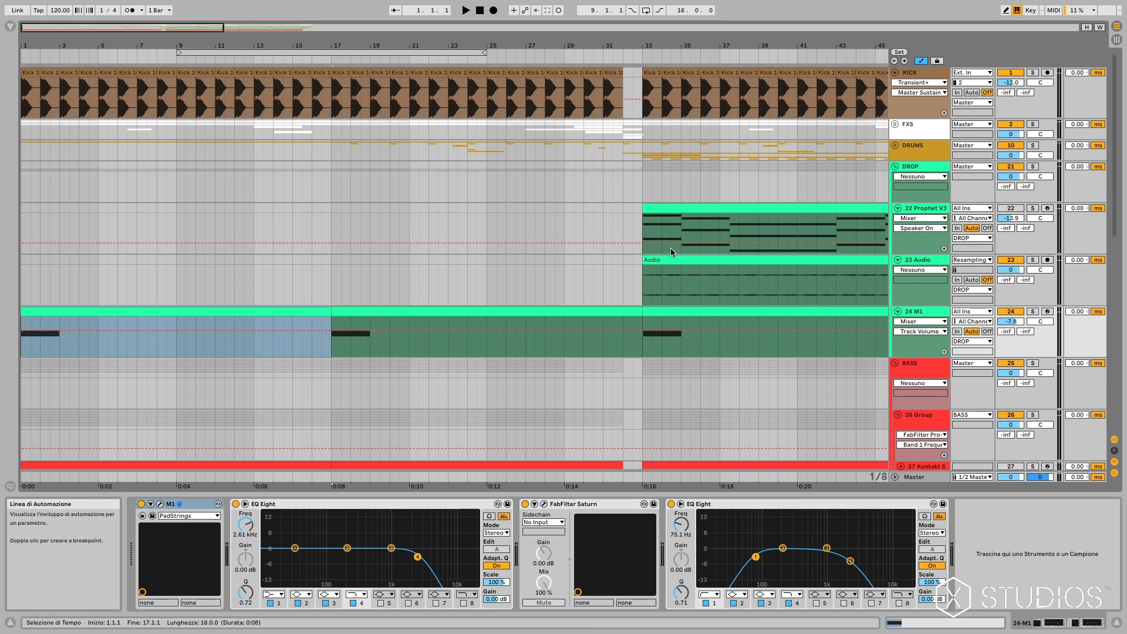
{"action": "left_click_drag", "start_coordinate": [201, 26], "coordinate": [199, 11]}
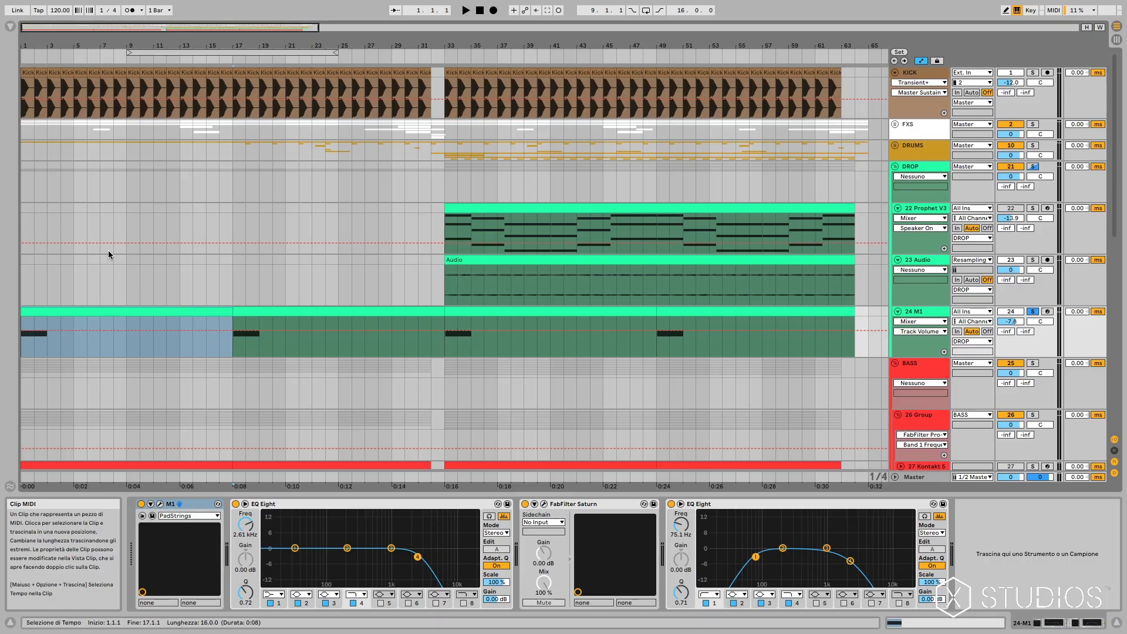
{"action": "left_click", "coordinate": [63, 153]}
{"action": "left_click", "coordinate": [74, 312]}
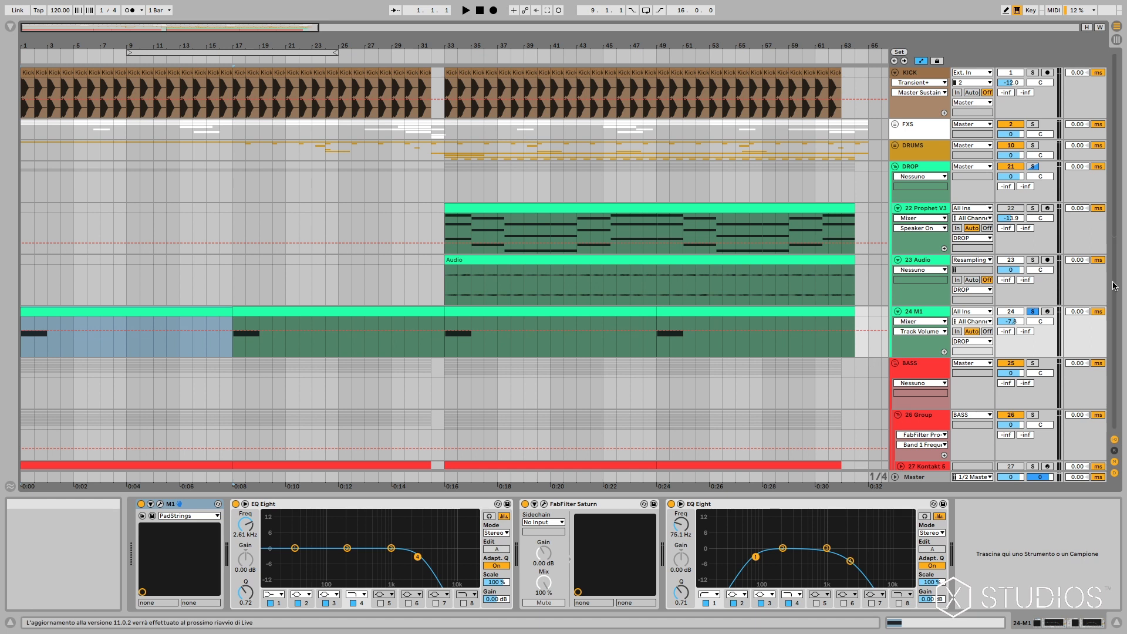
{"action": "left_click", "coordinate": [162, 505]}
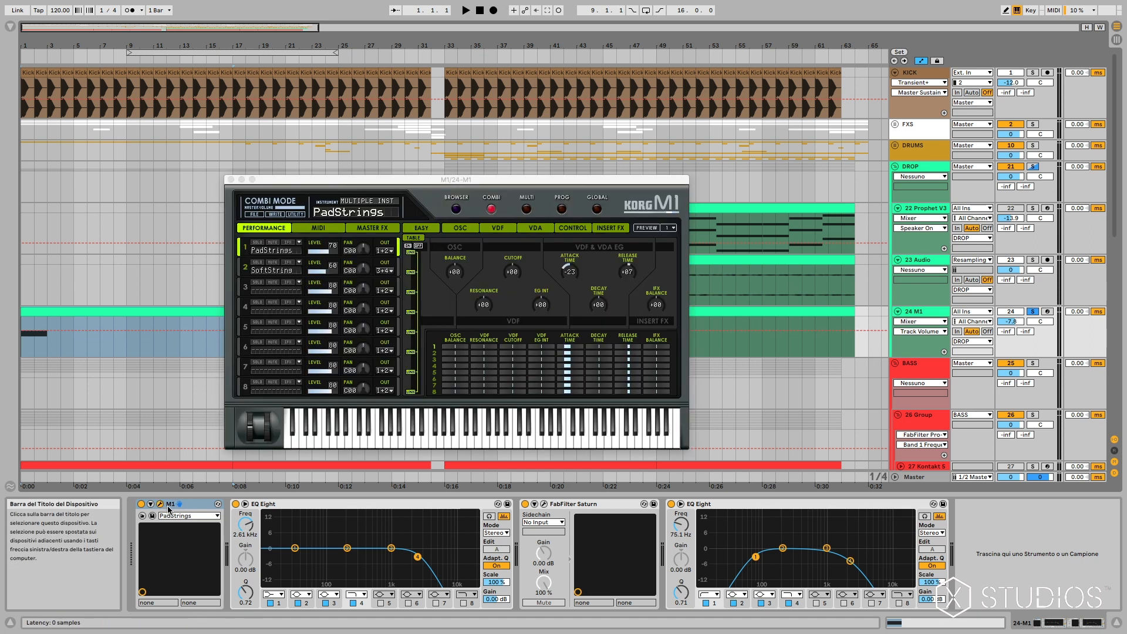
{"action": "left_click", "coordinate": [230, 180]}
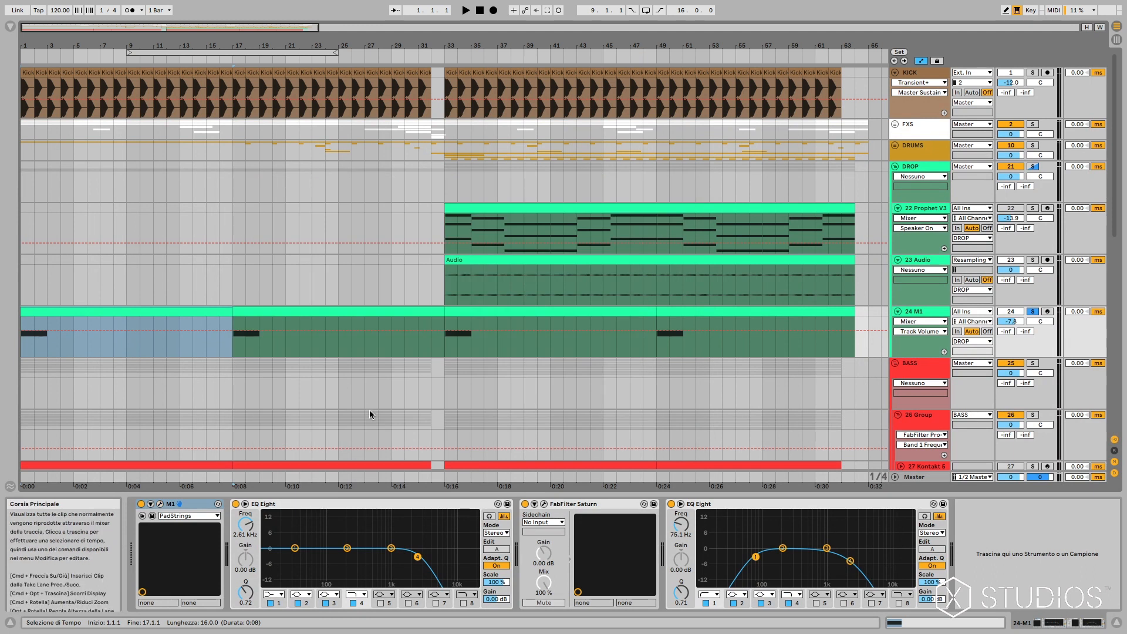
Play the soloed track 24 M1 from bar 1 and turn its solo off
{"action": "key", "text": "space"}
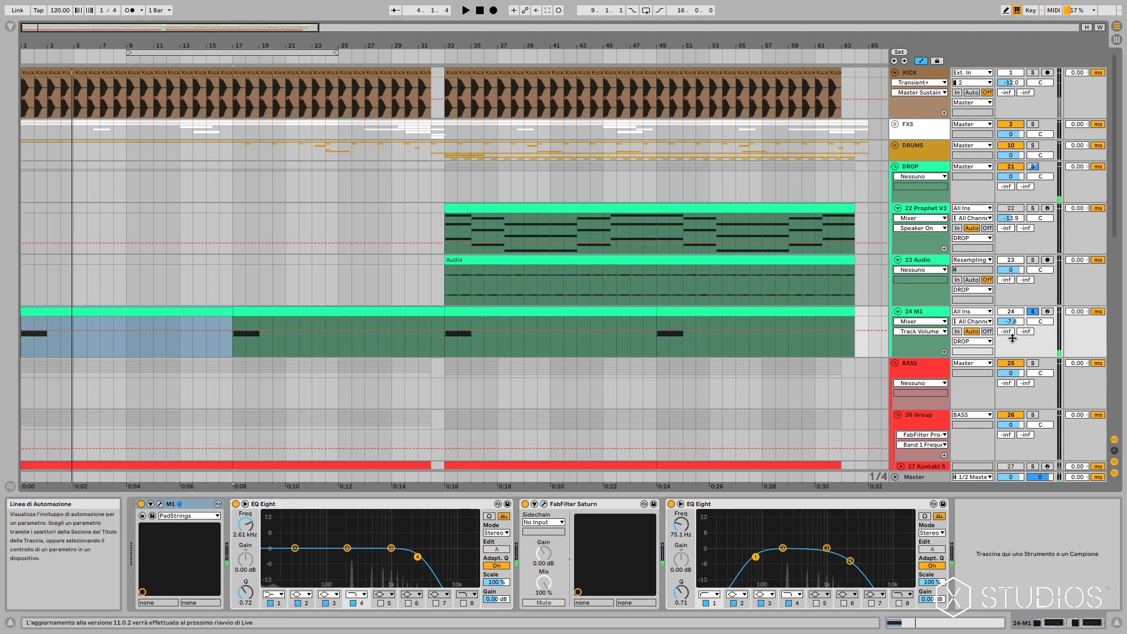
{"action": "left_click", "coordinate": [930, 170]}
{"action": "left_click", "coordinate": [923, 310]}
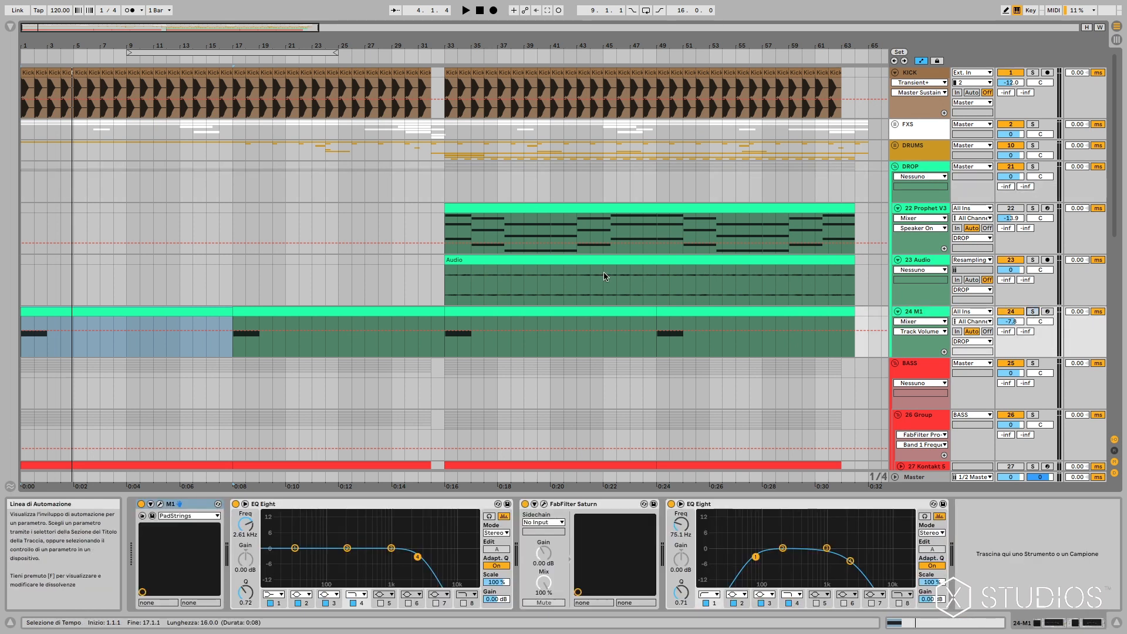
Check the bass and vocal tracks, and play the arrangement from bar 1 with nothing soloed
{"action": "scroll", "coordinate": [746, 361], "scroll_direction": "down", "scroll_amount": 15}
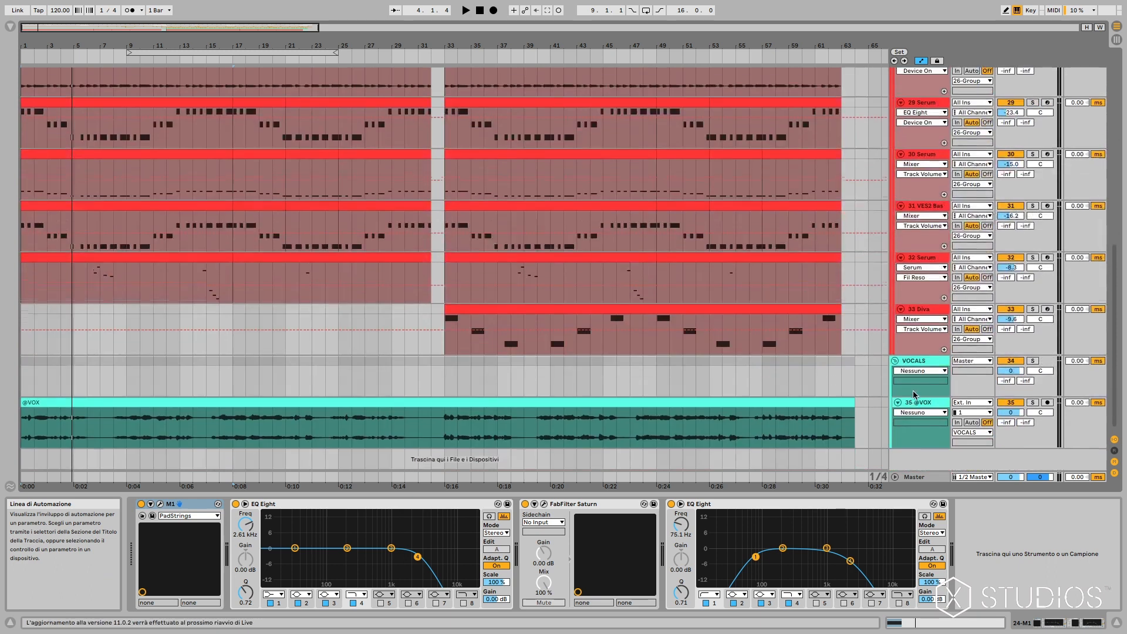
{"action": "scroll", "coordinate": [295, 256], "scroll_direction": "up", "scroll_amount": 15}
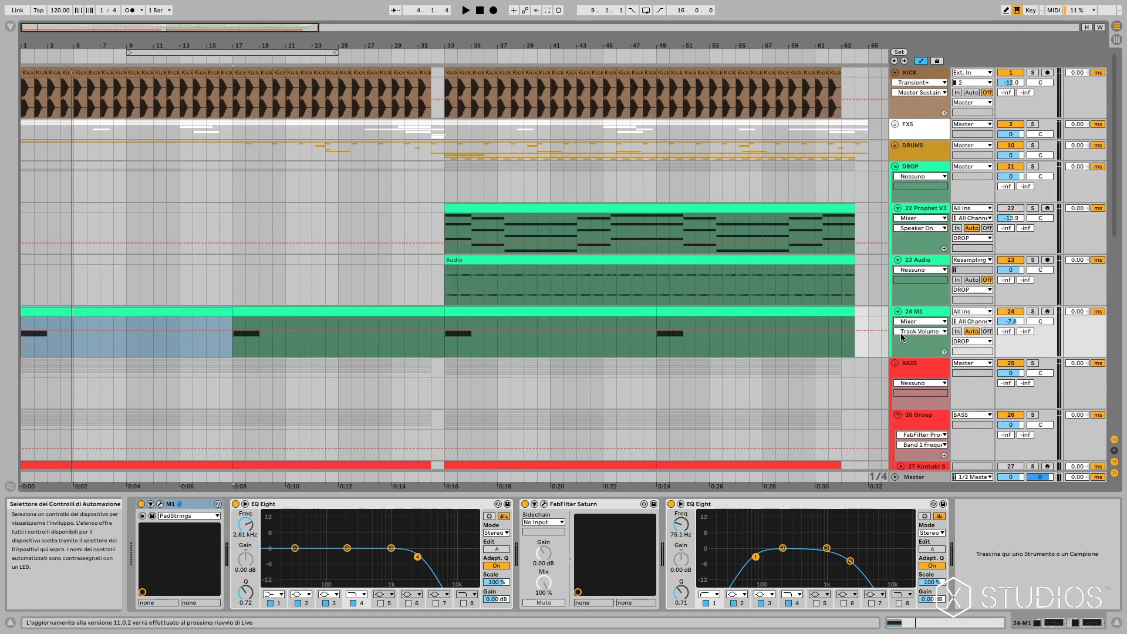
{"action": "key", "text": "space"}
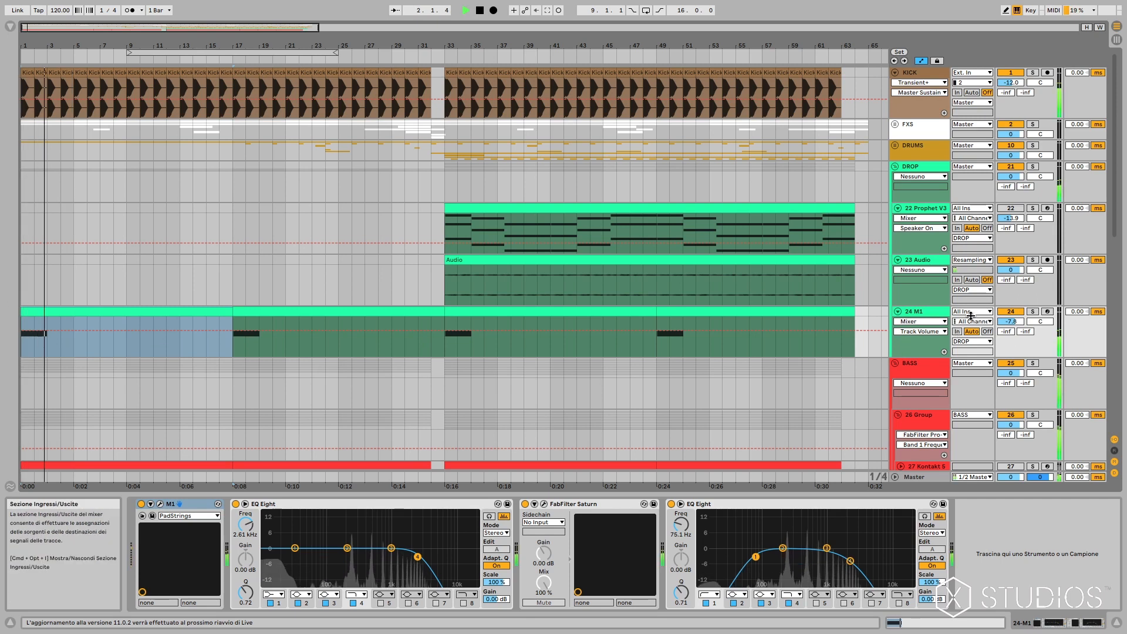
{"action": "key", "text": "space"}
{"action": "scroll", "coordinate": [1004, 329], "scroll_direction": "down", "scroll_amount": 15}
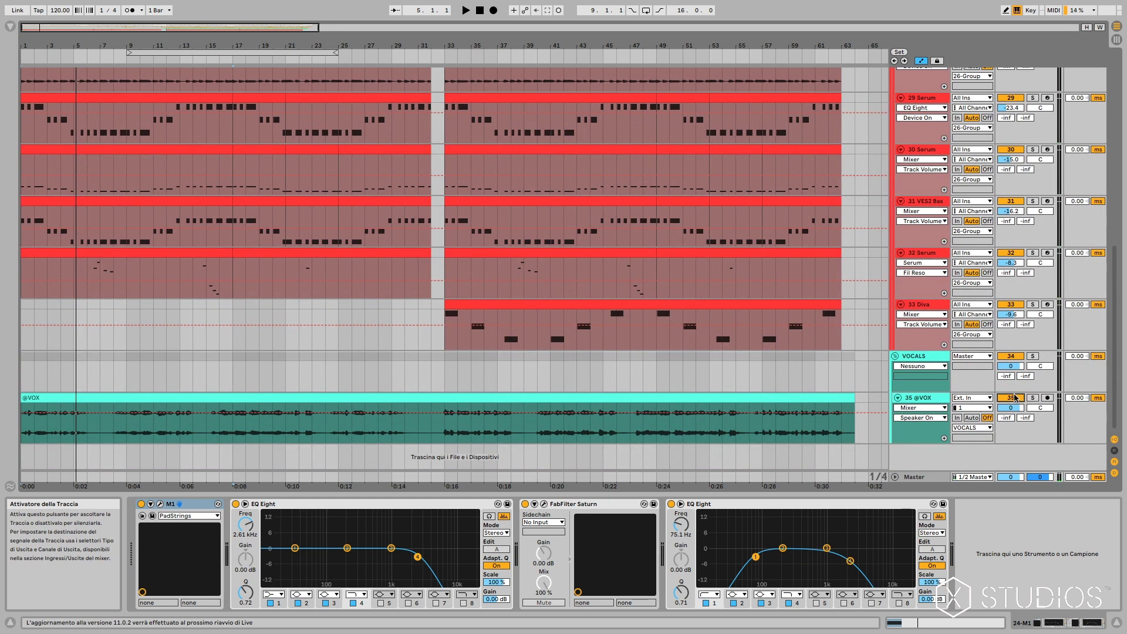
{"action": "scroll", "coordinate": [998, 349], "scroll_direction": "up", "scroll_amount": 1}
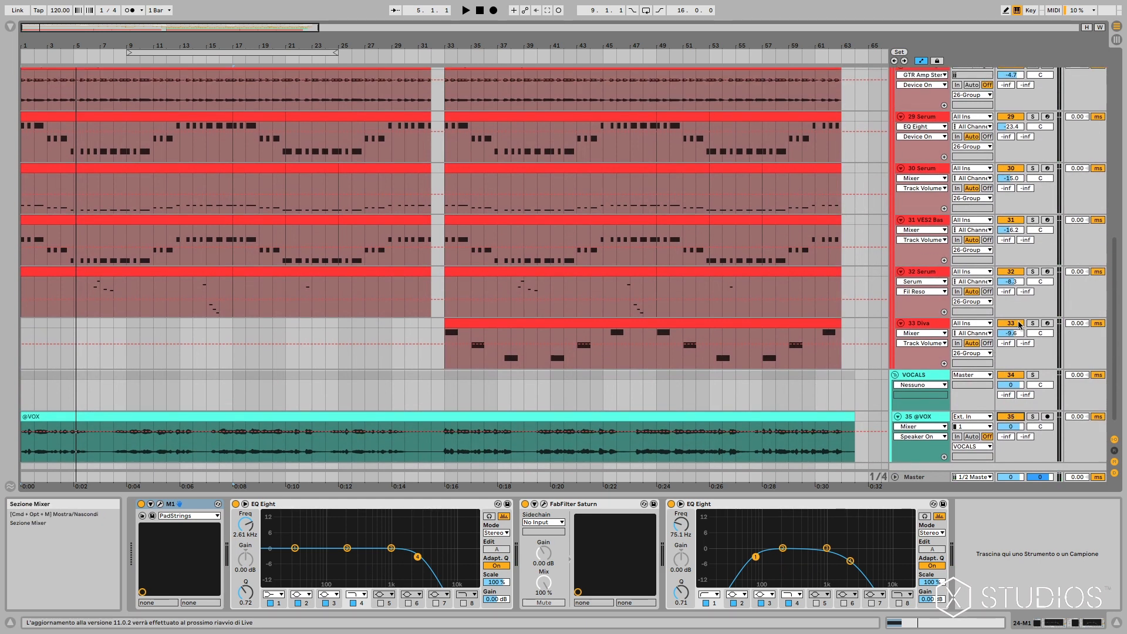
{"action": "key", "text": "space"}
{"action": "key", "text": "space"}
{"action": "scroll", "coordinate": [808, 312], "scroll_direction": "up", "scroll_amount": 15}
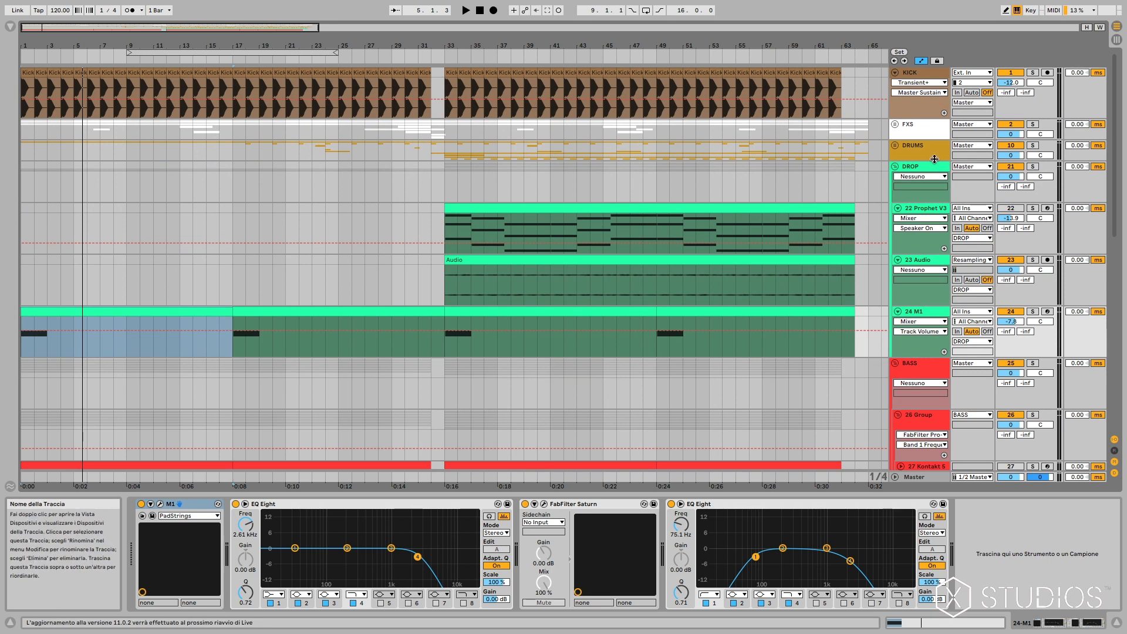
{"action": "left_click", "coordinate": [895, 125]}
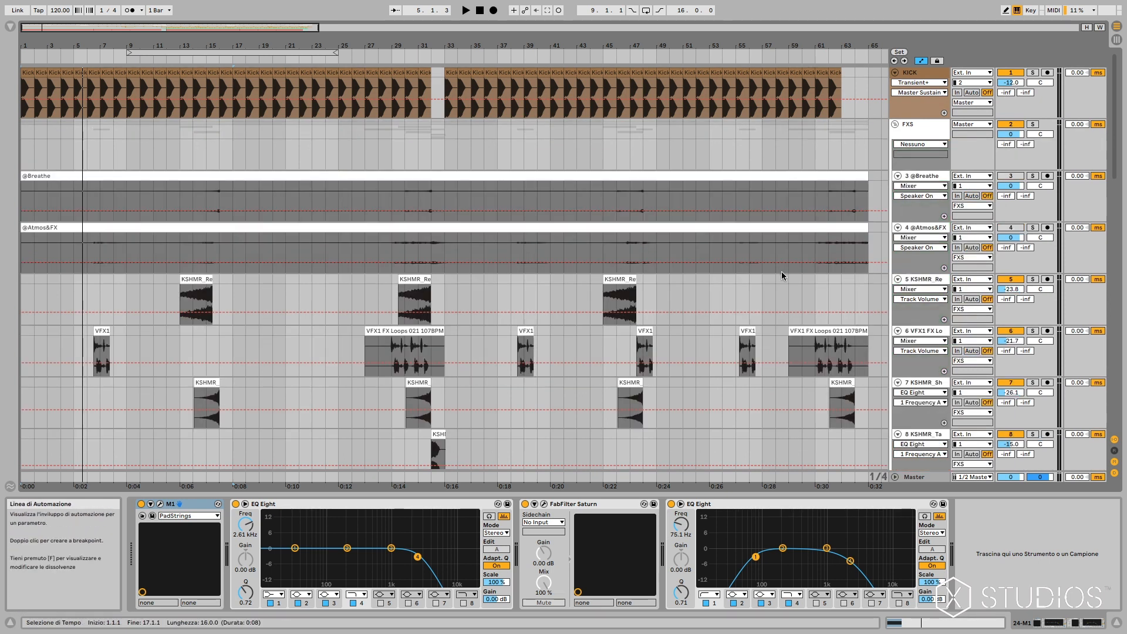
{"action": "left_click", "coordinate": [101, 344]}
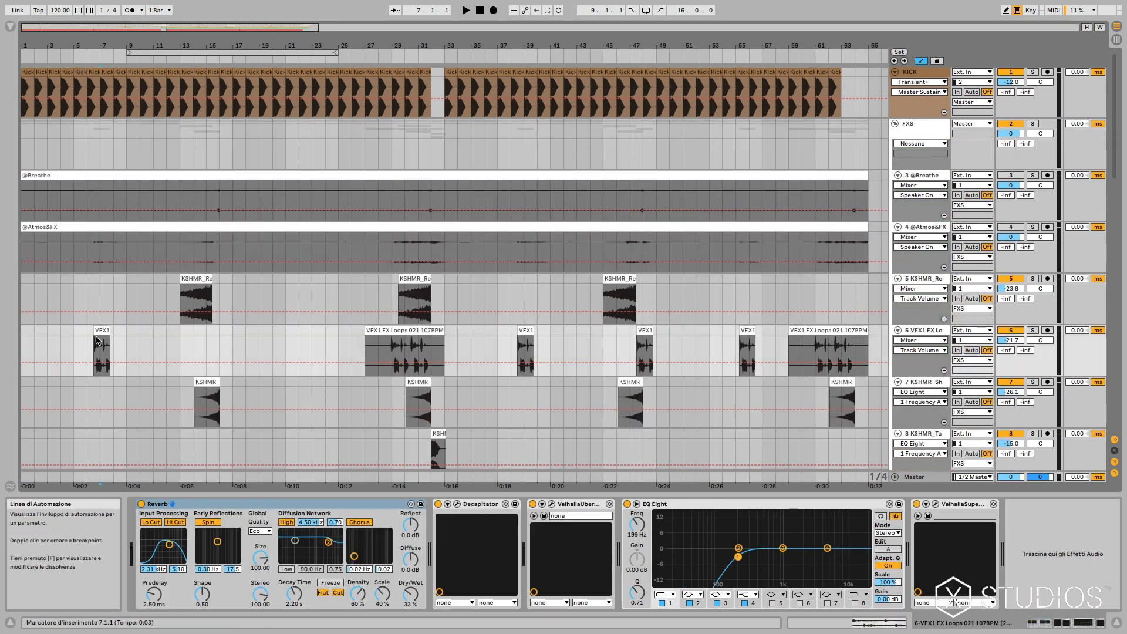
{"action": "left_click_drag", "start_coordinate": [52, 27], "coordinate": [49, 58]}
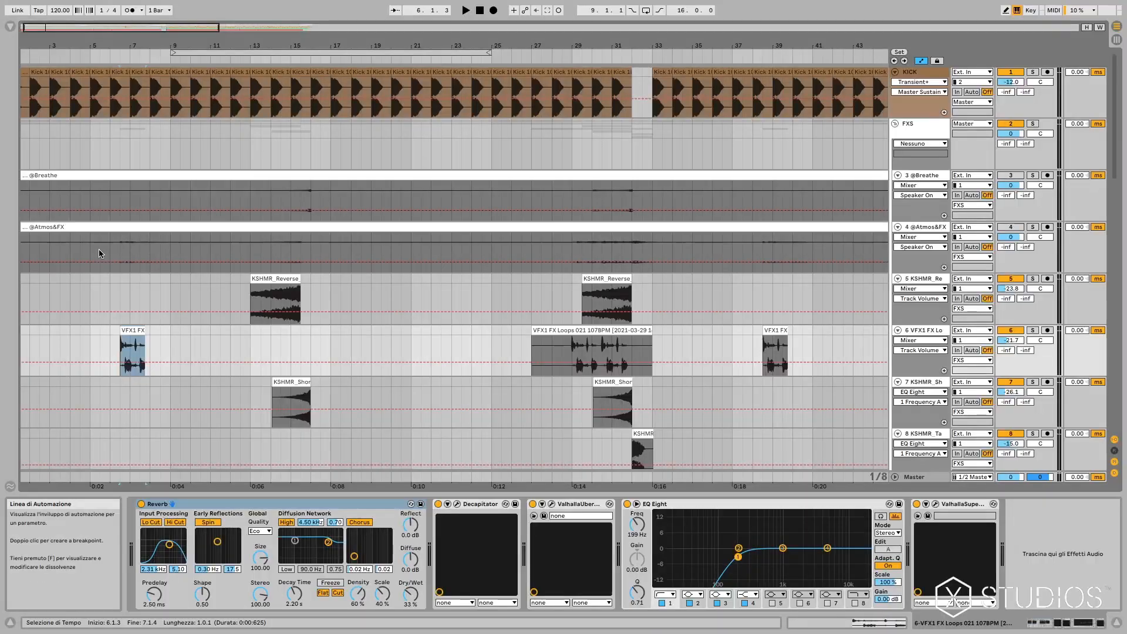
{"action": "left_click", "coordinate": [110, 246]}
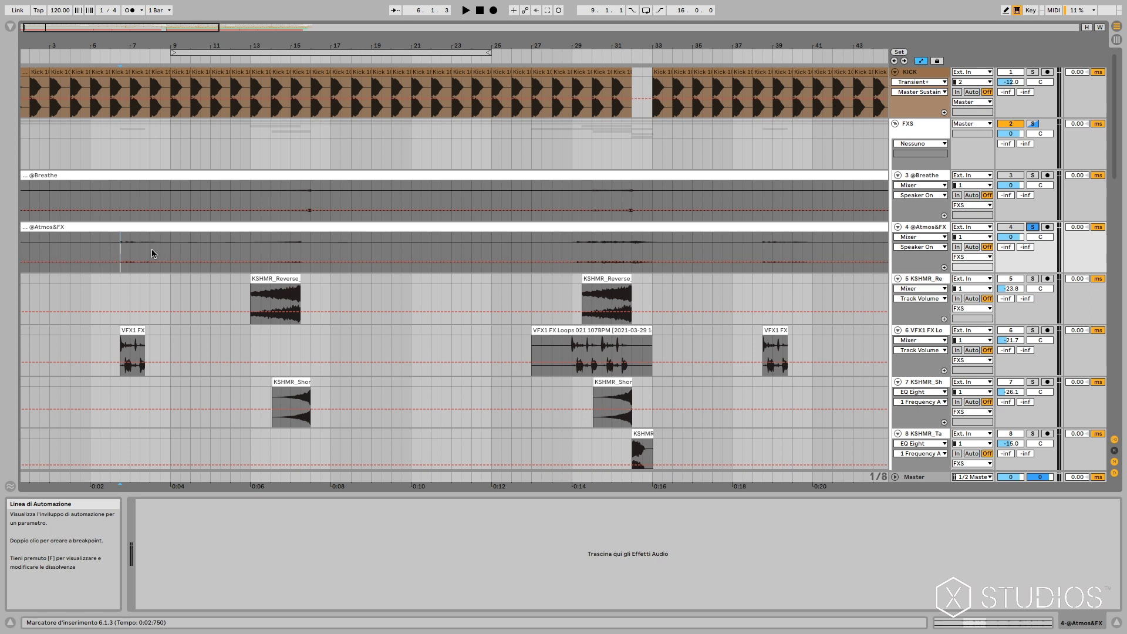
{"action": "key", "text": "space"}
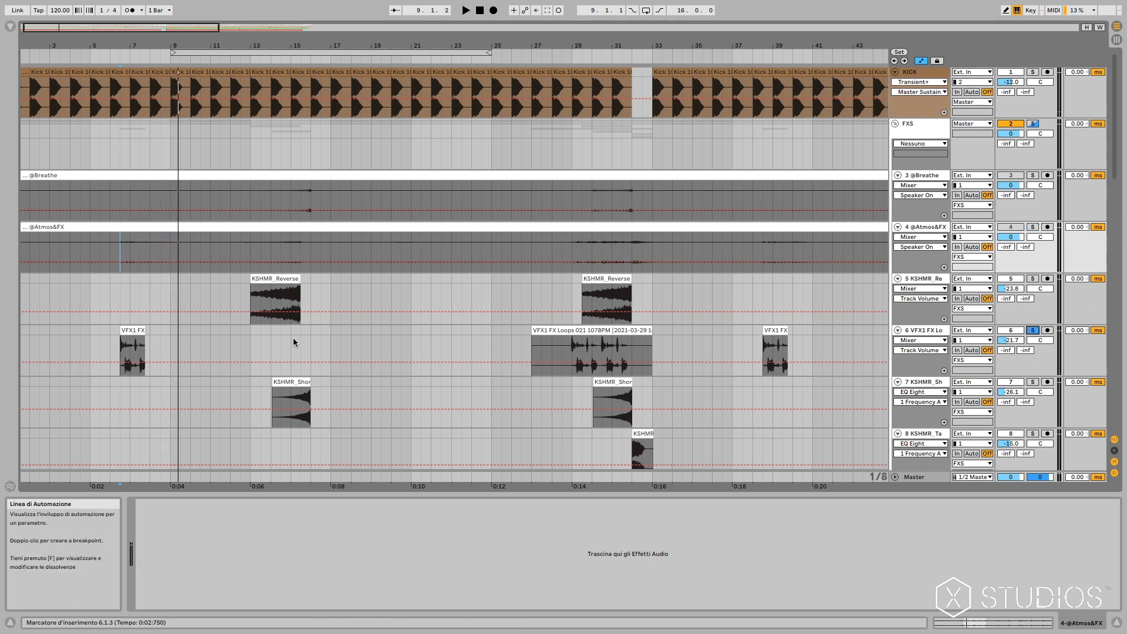
Play track 6's first VFX1 FX Loops clip soloed, and examine its Decapitator, ValhallaÜberMod and ValhallaSupermassive settings
{"action": "left_click", "coordinate": [132, 331]}
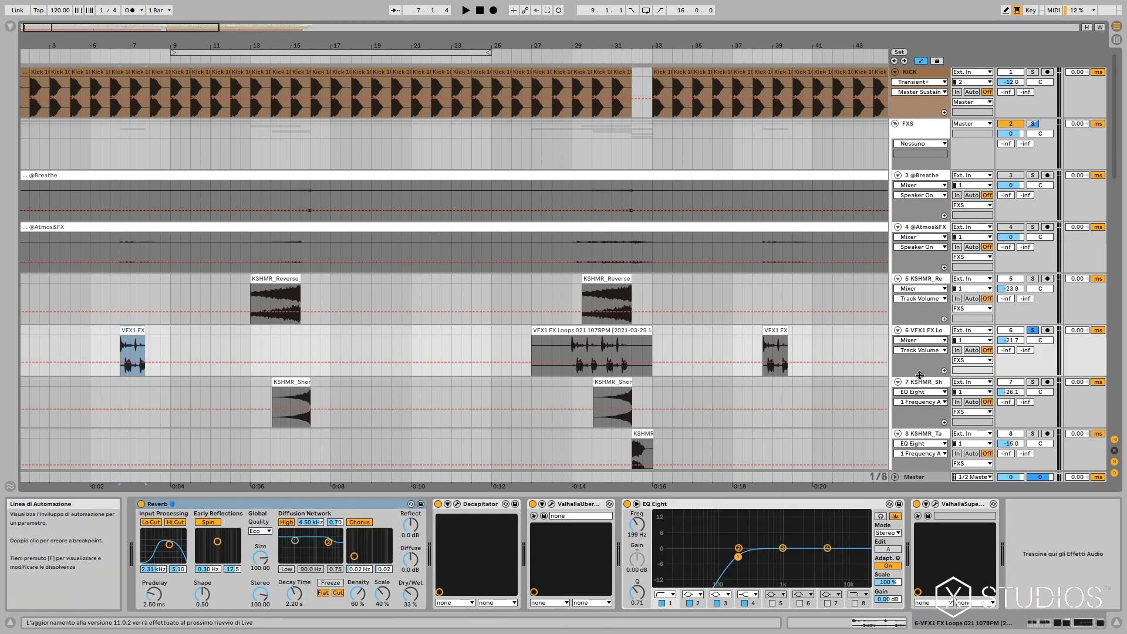
{"action": "key", "text": "space"}
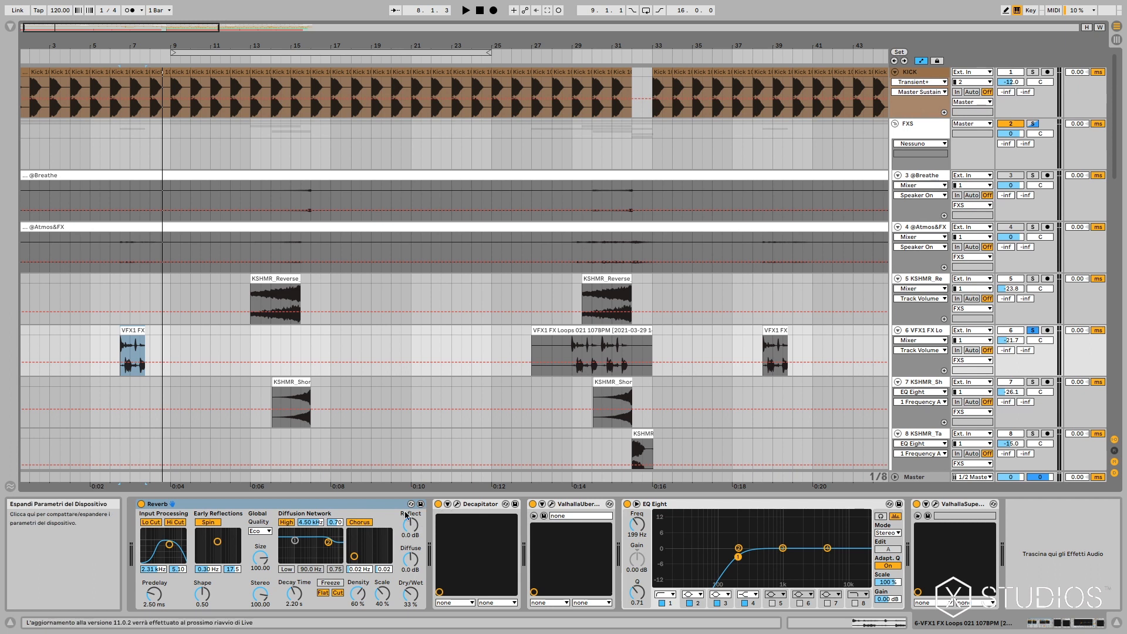
{"action": "left_click", "coordinate": [457, 504]}
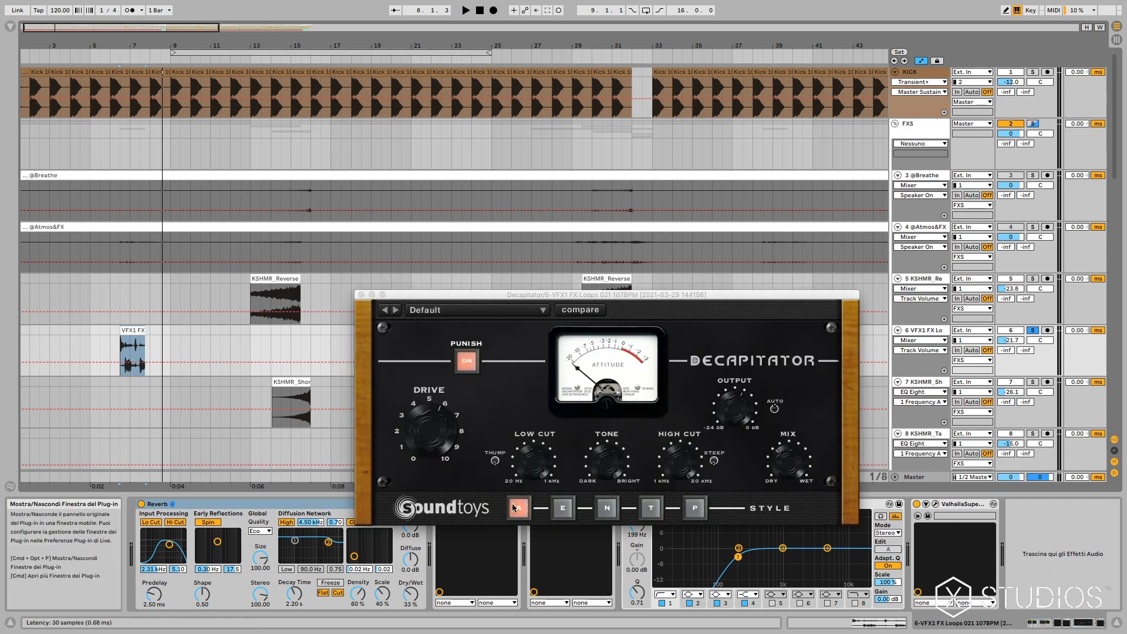
{"action": "left_click_drag", "start_coordinate": [577, 302], "coordinate": [254, 71]}
{"action": "left_click", "coordinate": [552, 504]}
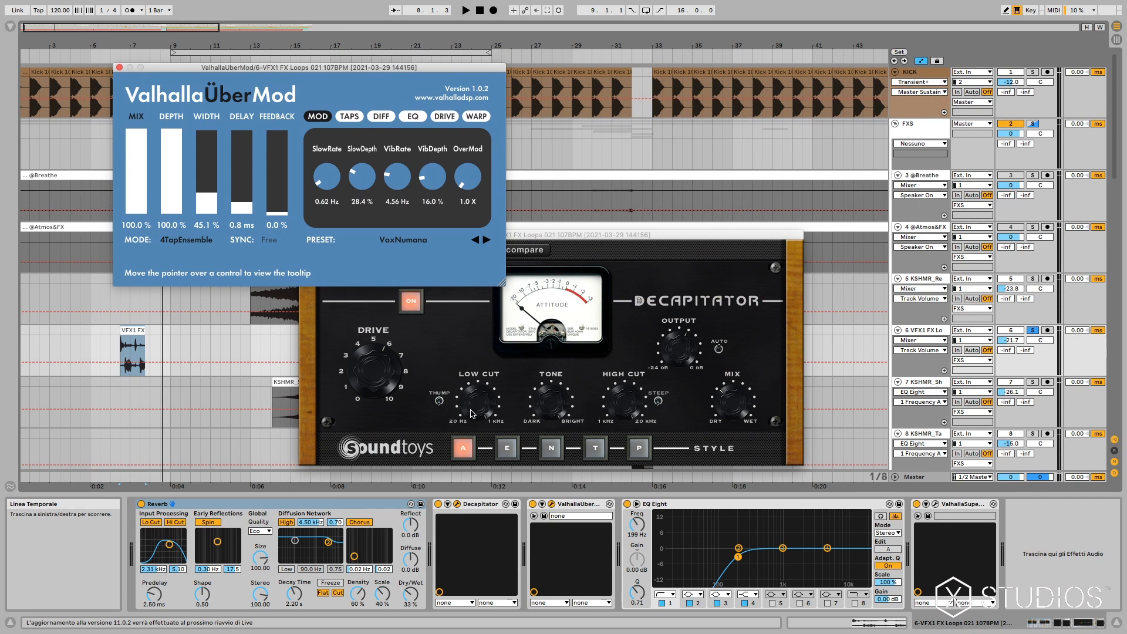
{"action": "left_click", "coordinate": [935, 504]}
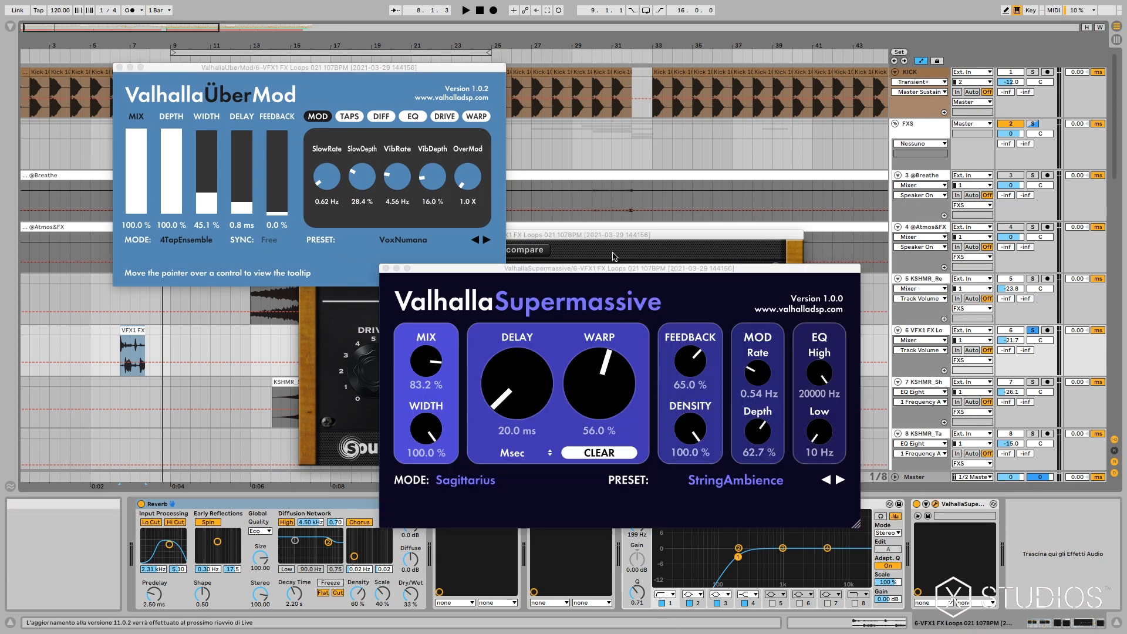
{"action": "left_click_drag", "start_coordinate": [610, 270], "coordinate": [312, 377]}
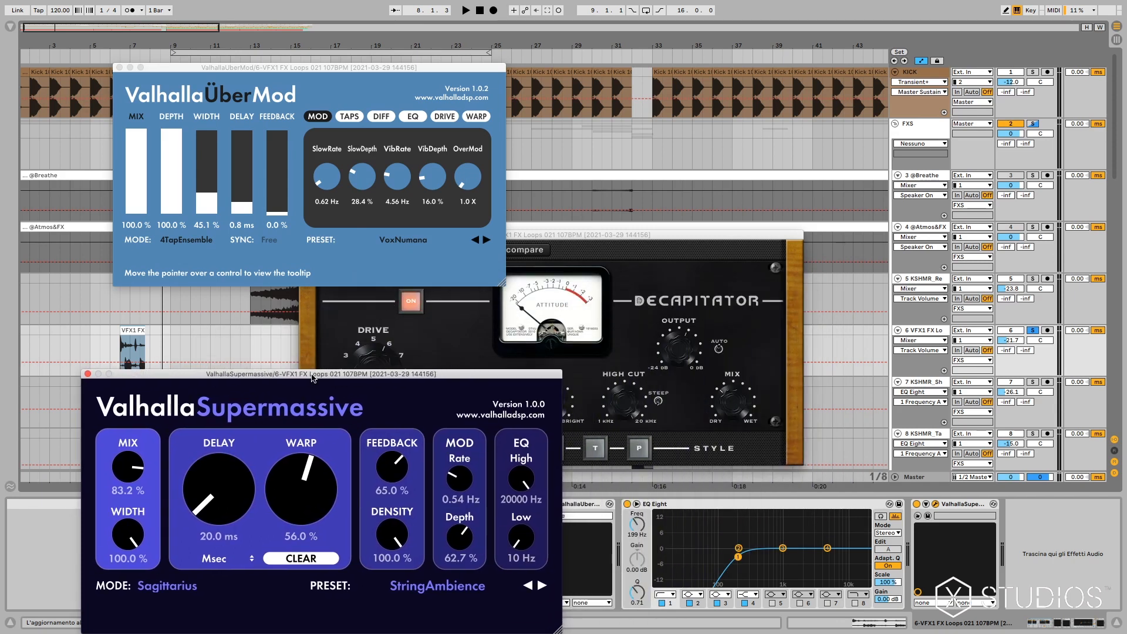
{"action": "left_click", "coordinate": [89, 375]}
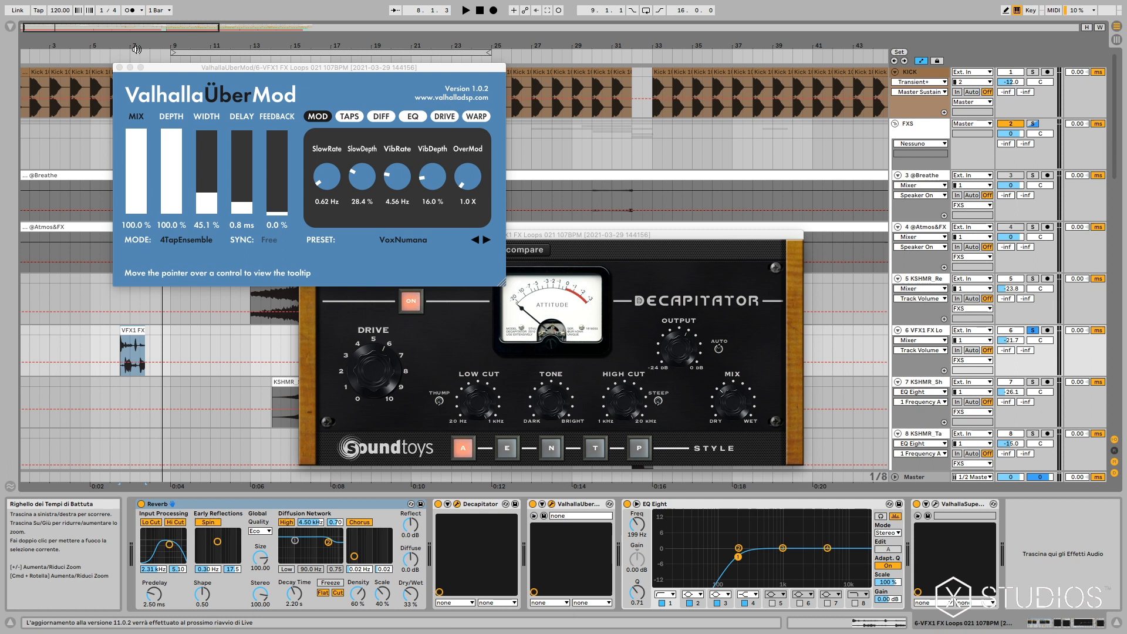
{"action": "left_click", "coordinate": [117, 67]}
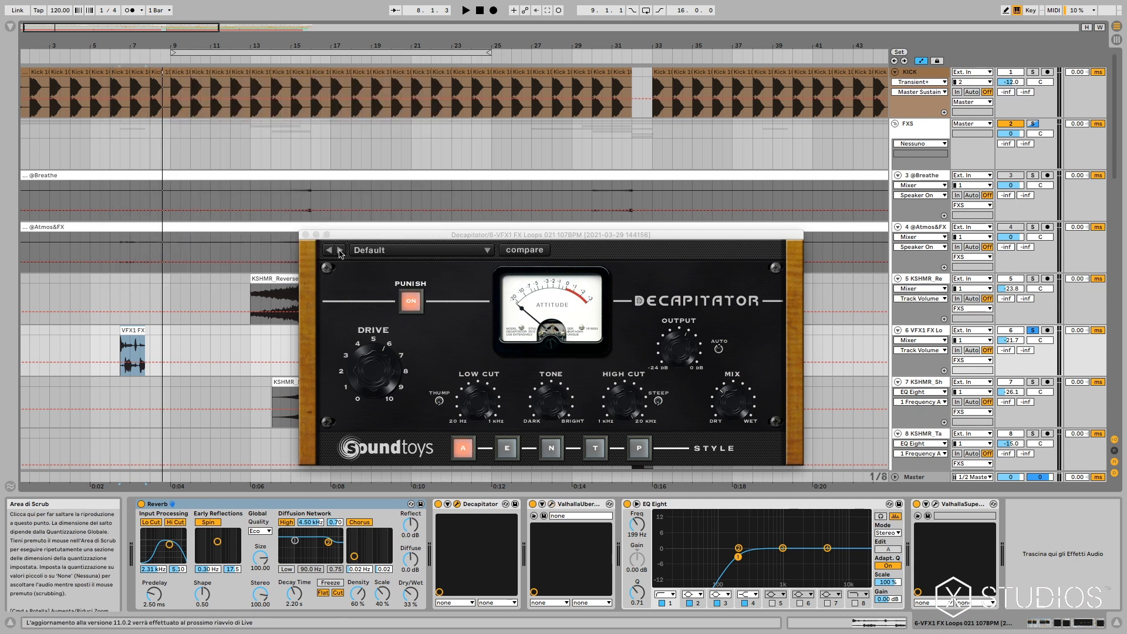
{"action": "left_click", "coordinate": [305, 234]}
Turn off track 6's solo and expand the DRUMS group to reveal its clap tracks
{"action": "scroll", "coordinate": [347, 352], "scroll_direction": "down", "scroll_amount": 1}
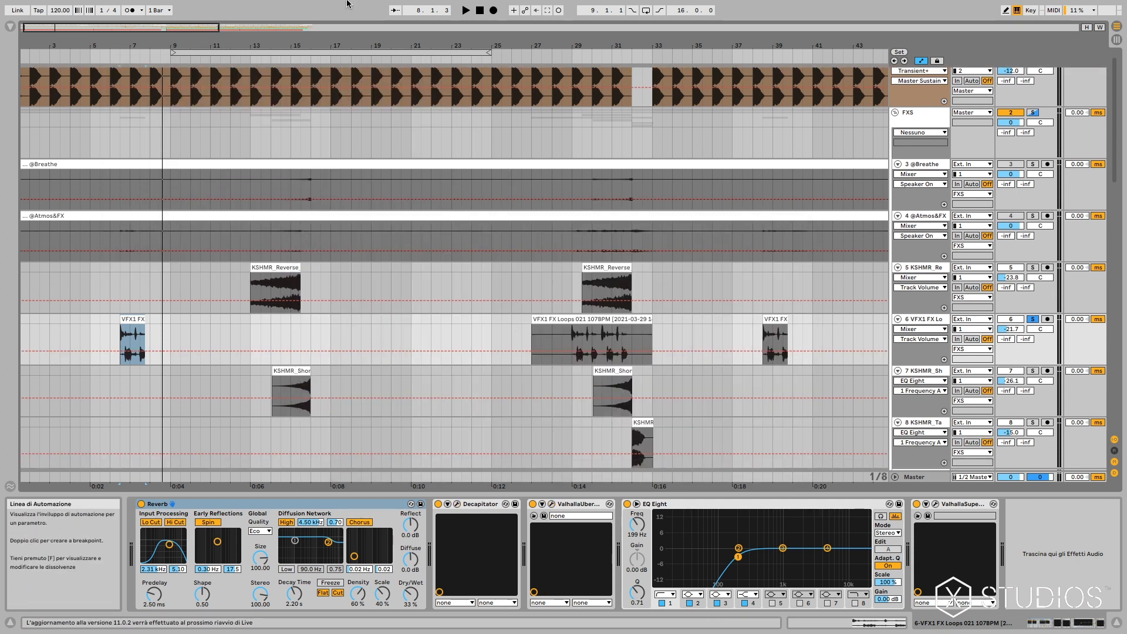
{"action": "left_click_drag", "start_coordinate": [186, 29], "coordinate": [186, 5]}
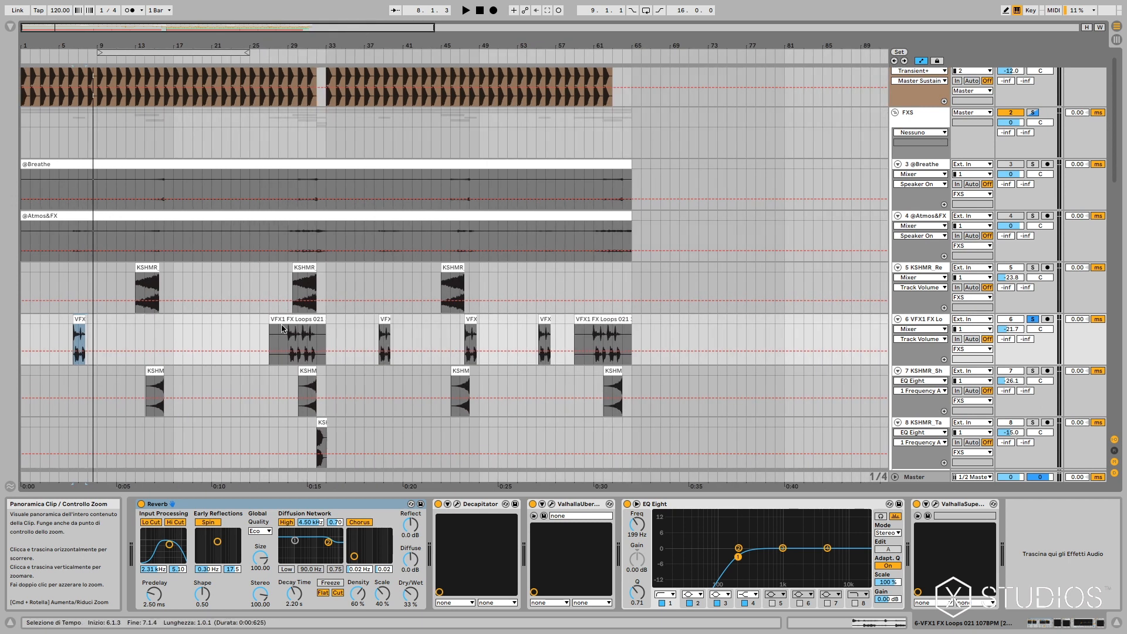
{"action": "scroll", "coordinate": [346, 327], "scroll_direction": "down", "scroll_amount": 1}
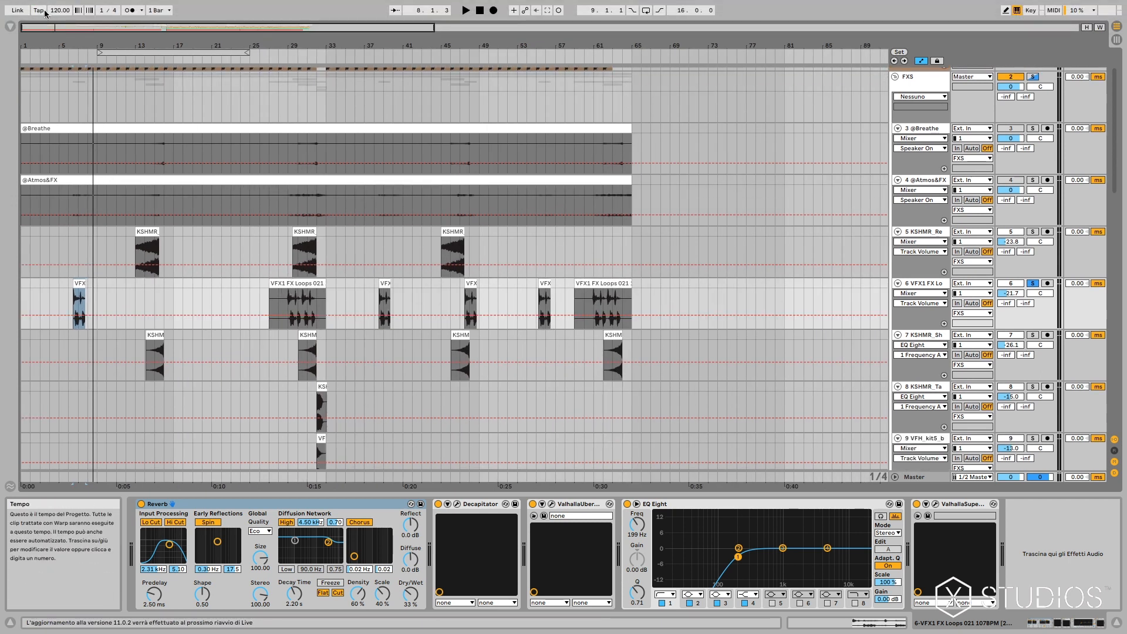
{"action": "left_click_drag", "start_coordinate": [44, 26], "coordinate": [47, 32]}
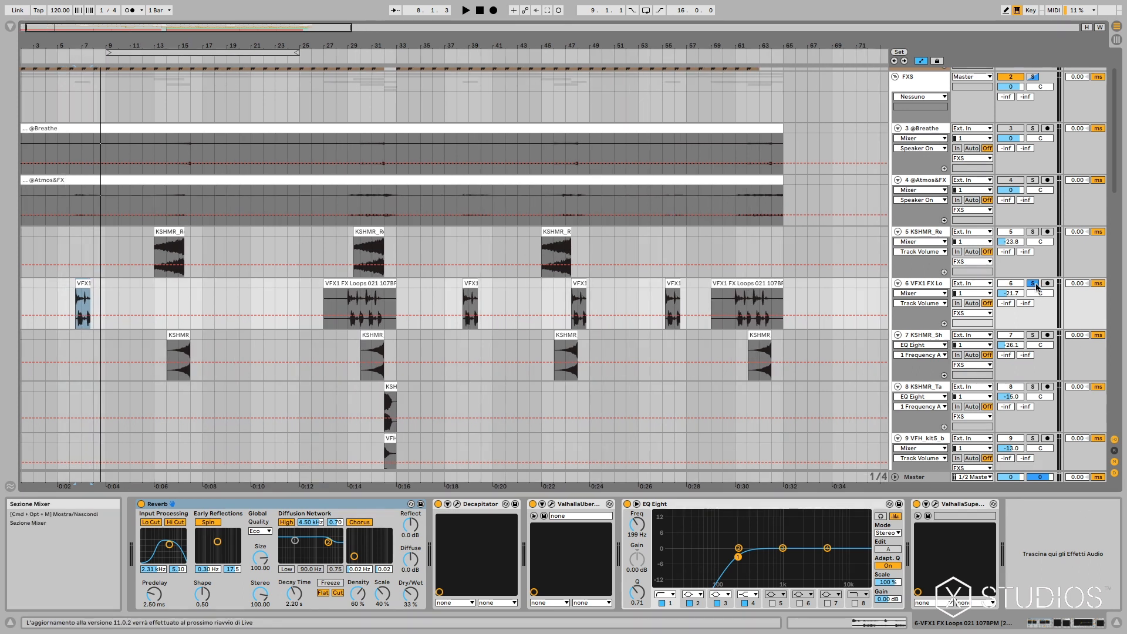
{"action": "scroll", "coordinate": [314, 329], "scroll_direction": "down", "scroll_amount": 1}
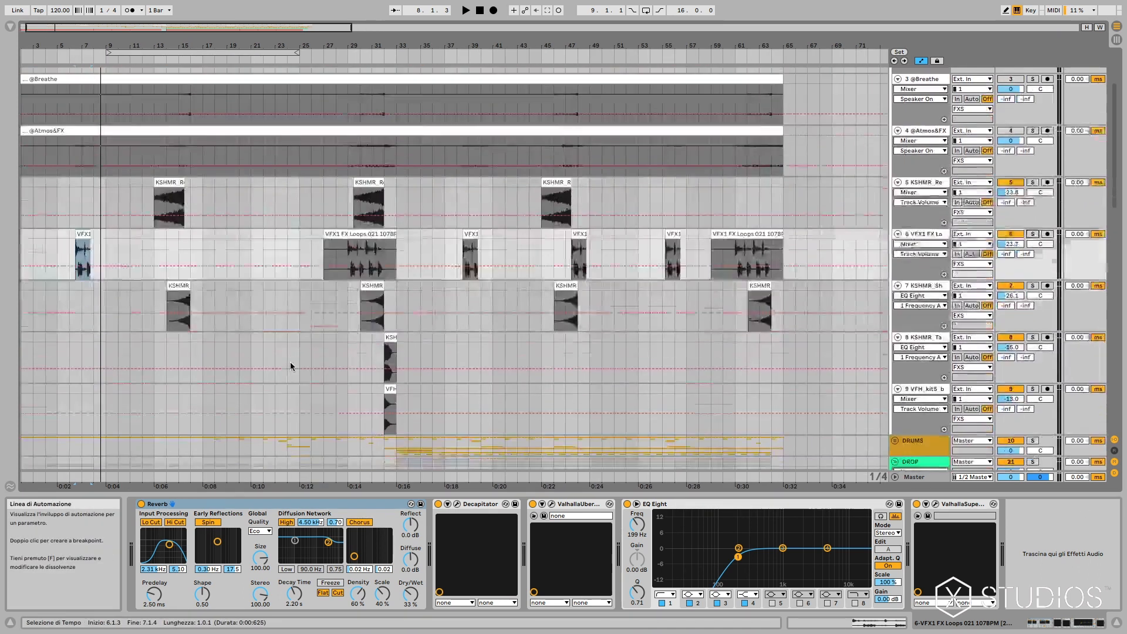
{"action": "scroll", "coordinate": [290, 367], "scroll_direction": "down", "scroll_amount": 3}
{"action": "left_click", "coordinate": [895, 290]}
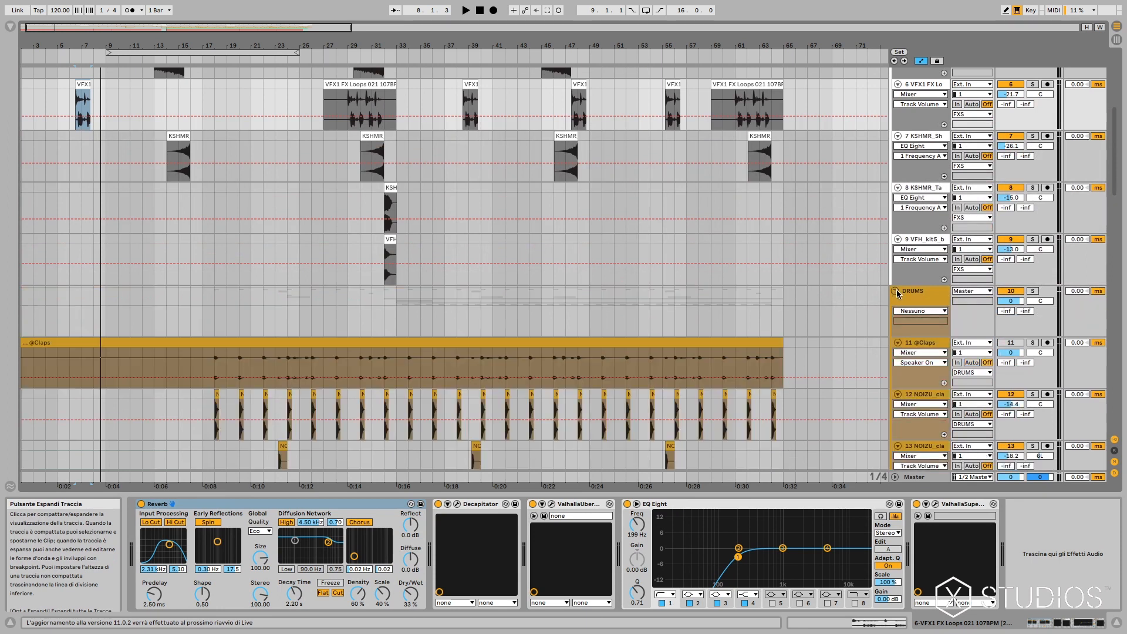
{"action": "scroll", "coordinate": [233, 348], "scroll_direction": "down", "scroll_amount": 1}
{"action": "left_click", "coordinate": [215, 345]}
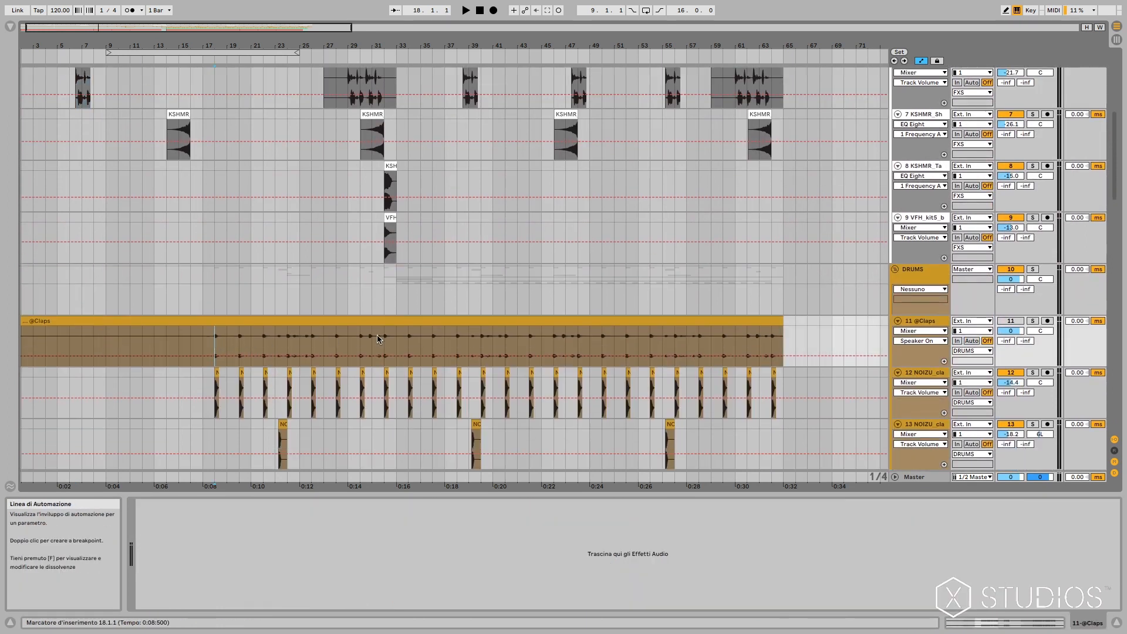
{"action": "left_click", "coordinate": [898, 321]}
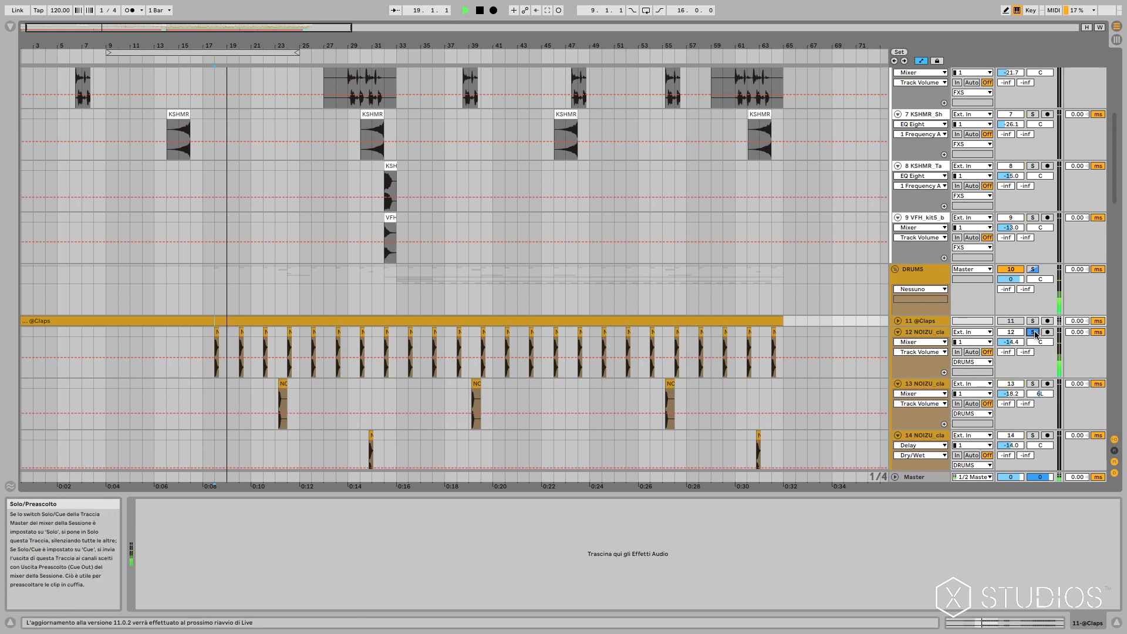
{"action": "left_click", "coordinate": [938, 333]}
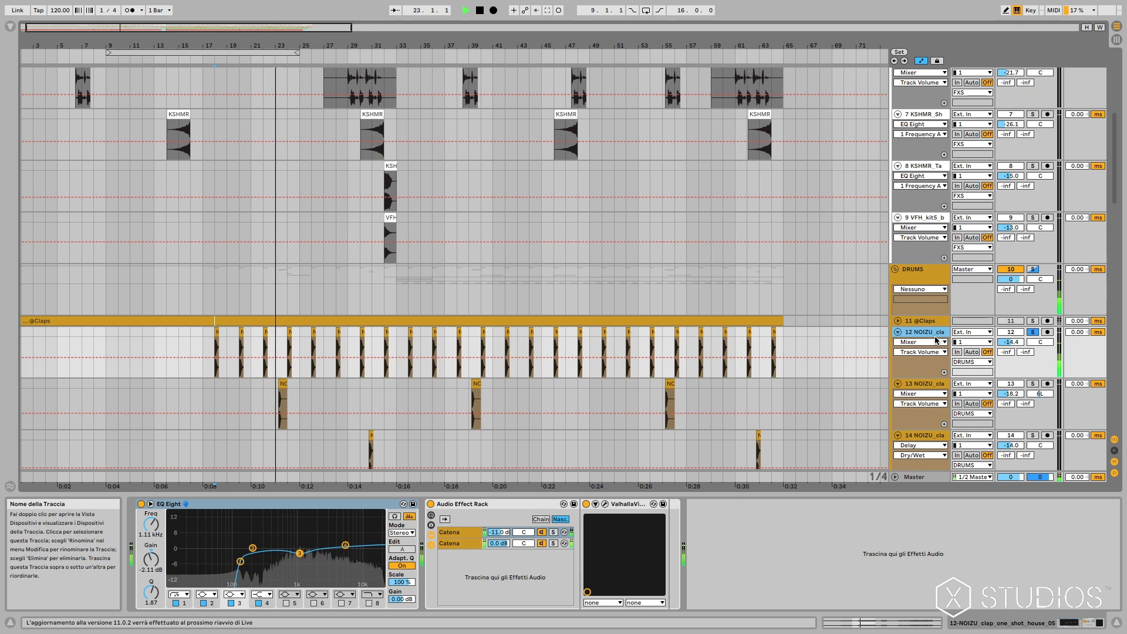
{"action": "key", "text": "space"}
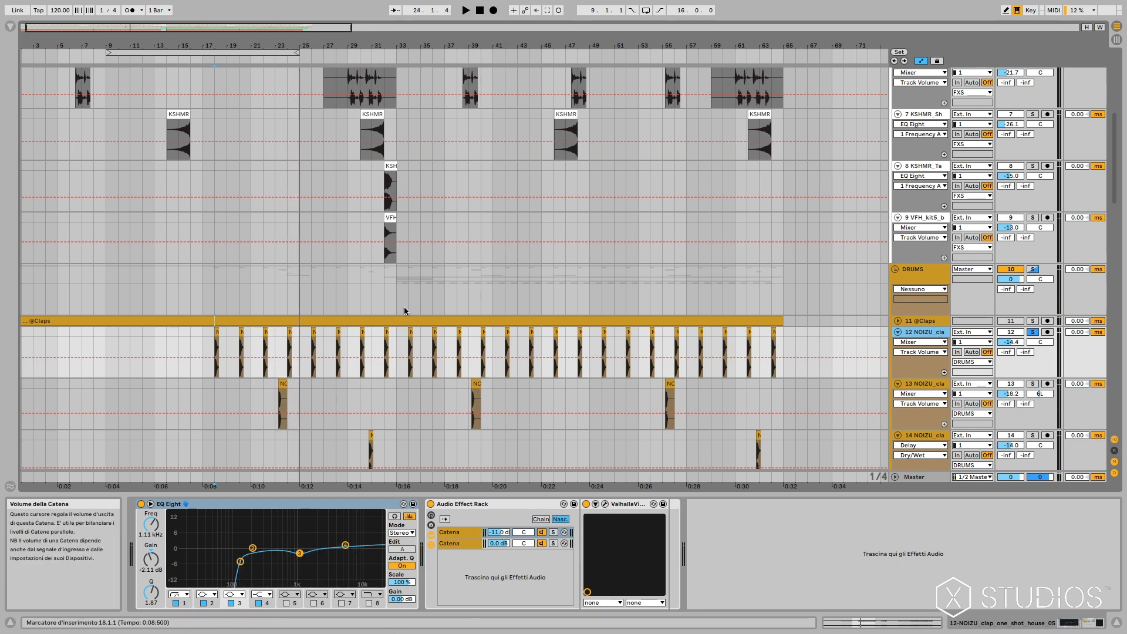
Add track 13's NOIZU clap to the solo and play it together with track 12 from bar 17
{"action": "scroll", "coordinate": [494, 371], "scroll_direction": "down", "scroll_amount": 10}
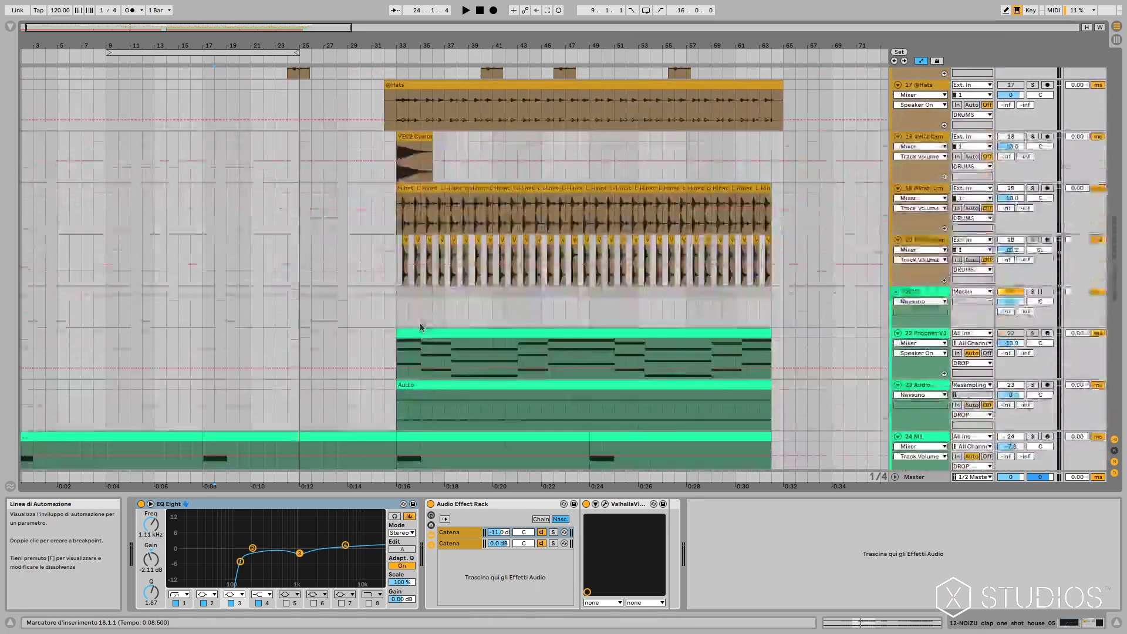
{"action": "scroll", "coordinate": [441, 370], "scroll_direction": "up", "scroll_amount": 10}
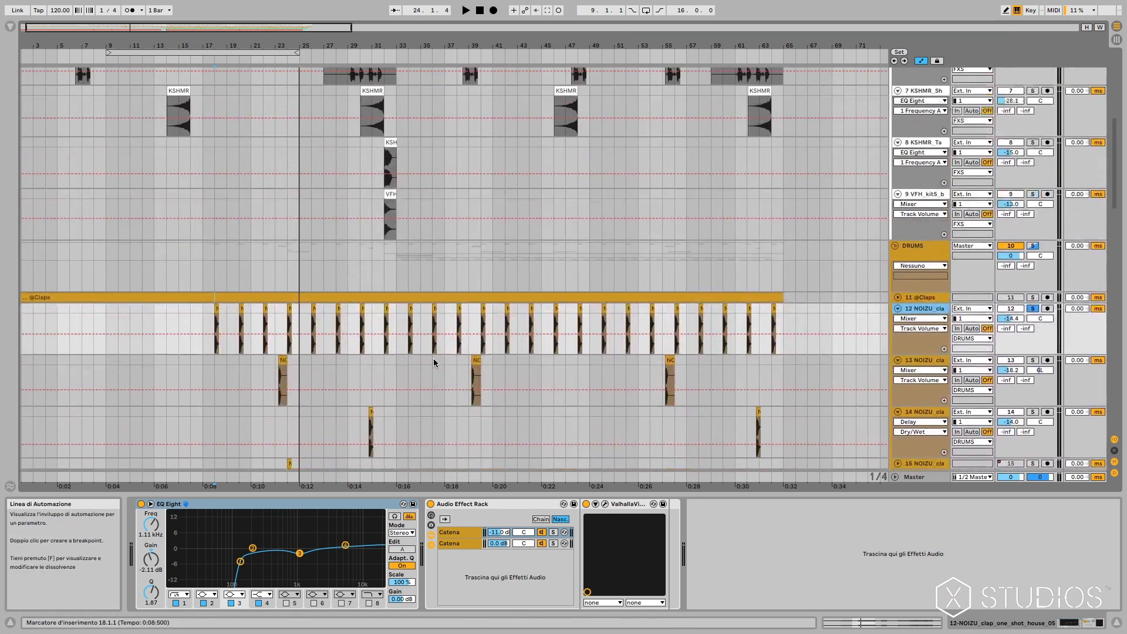
{"action": "left_click", "coordinate": [287, 399]}
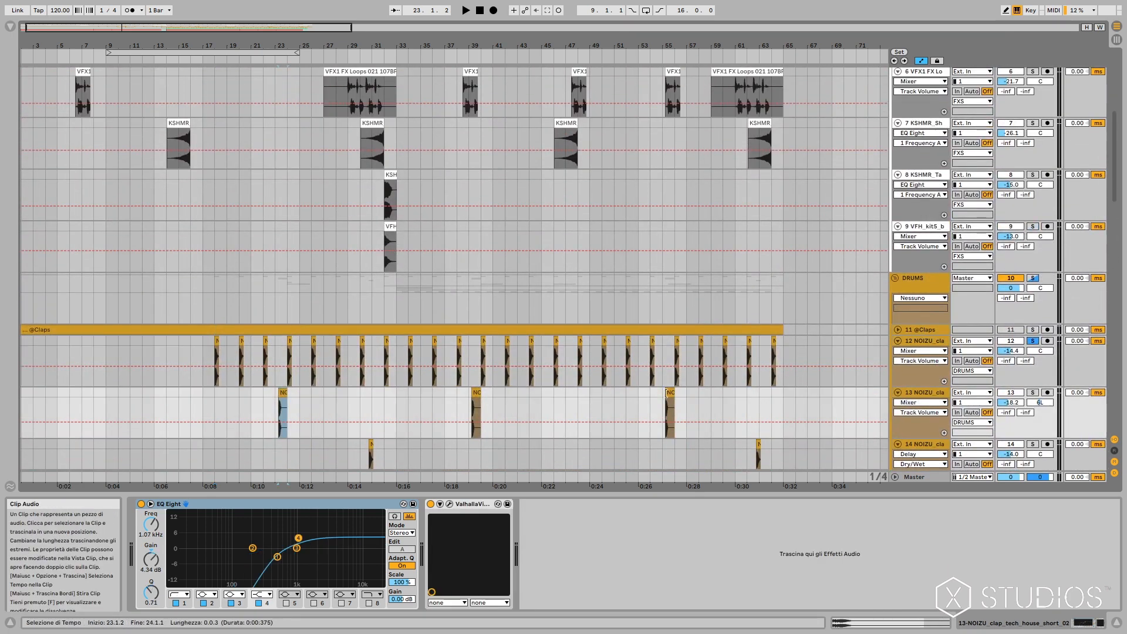
{"action": "left_click", "coordinate": [1034, 392]}
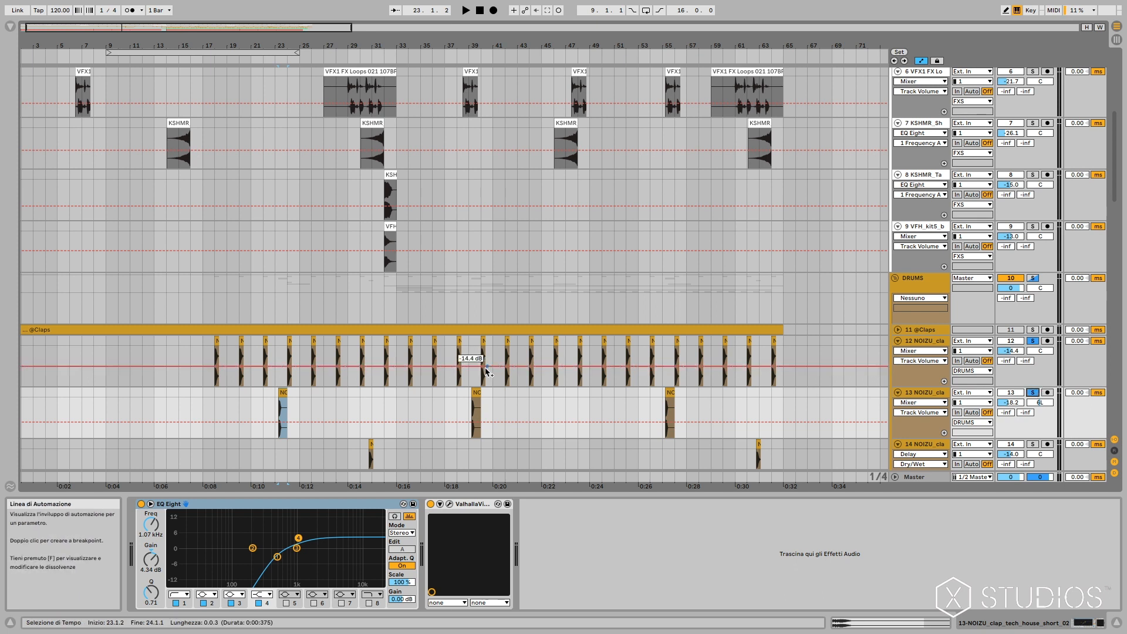
{"action": "left_click", "coordinate": [204, 399]}
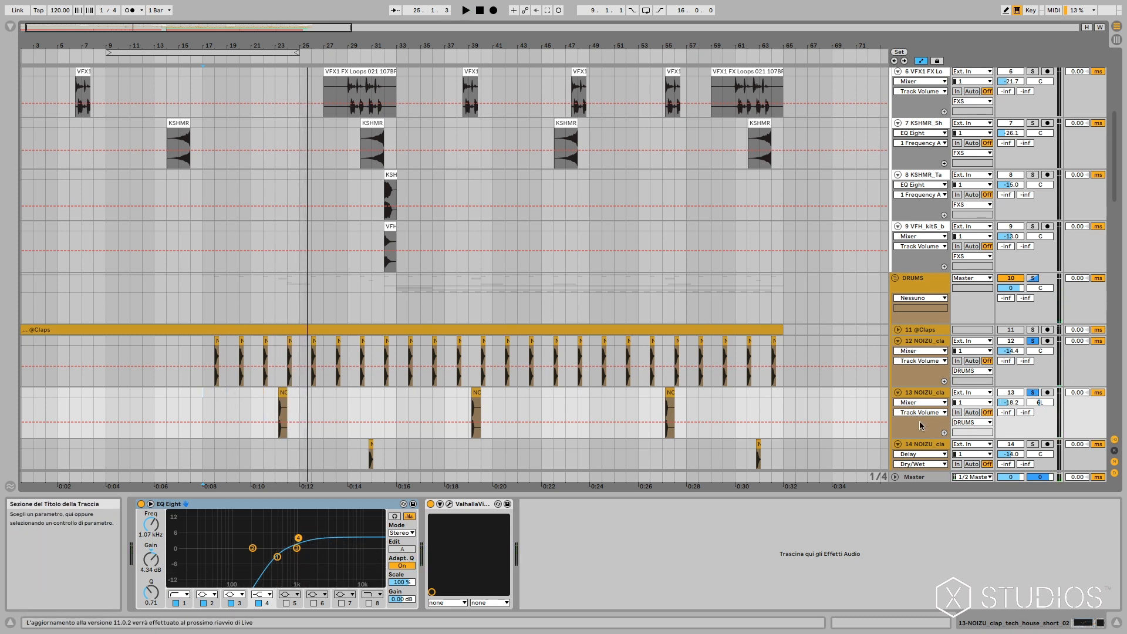
Select track 16's first Audio 2 clip at bar 24, unfold track 15, and examine its Crystallizer settings
{"action": "scroll", "coordinate": [315, 405], "scroll_direction": "down", "scroll_amount": 5}
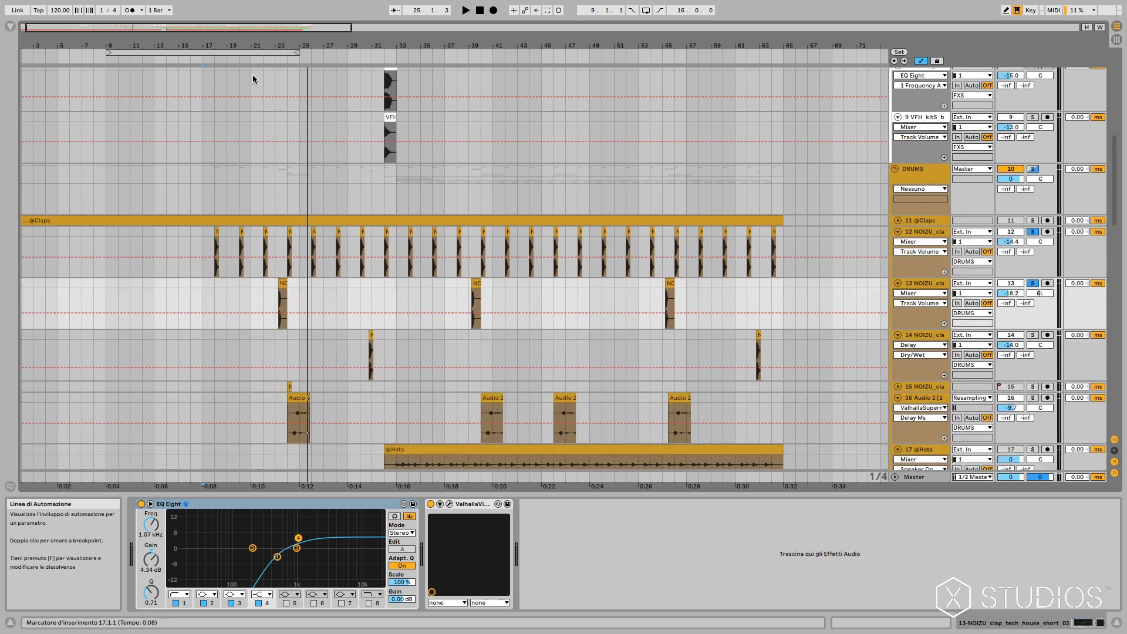
{"action": "left_click_drag", "start_coordinate": [171, 27], "coordinate": [165, 30]}
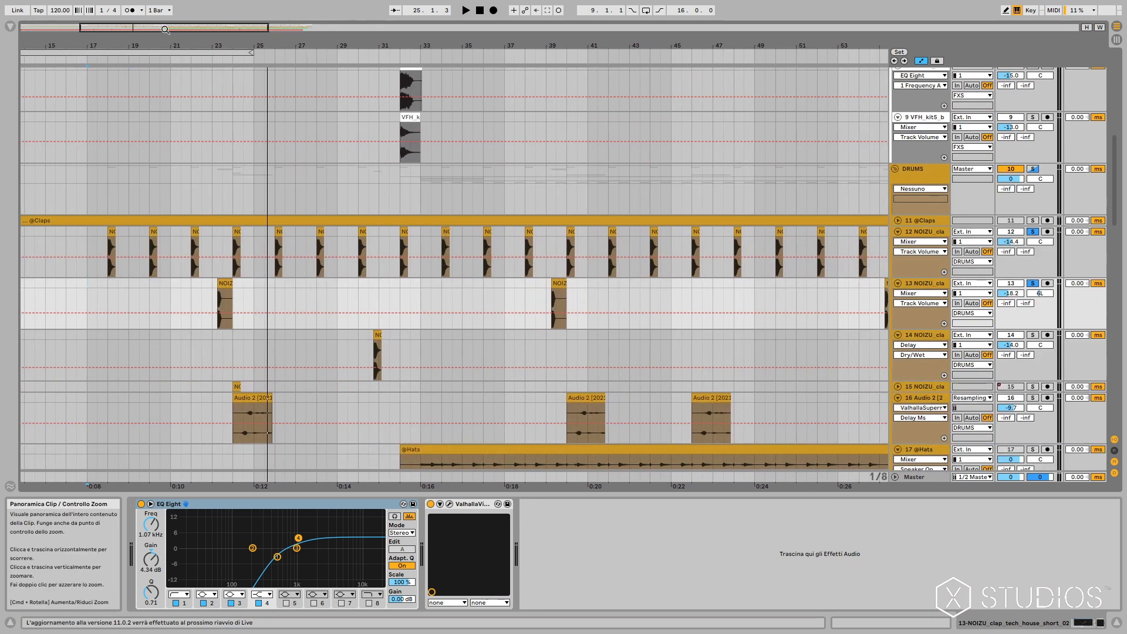
{"action": "left_click", "coordinate": [264, 399]}
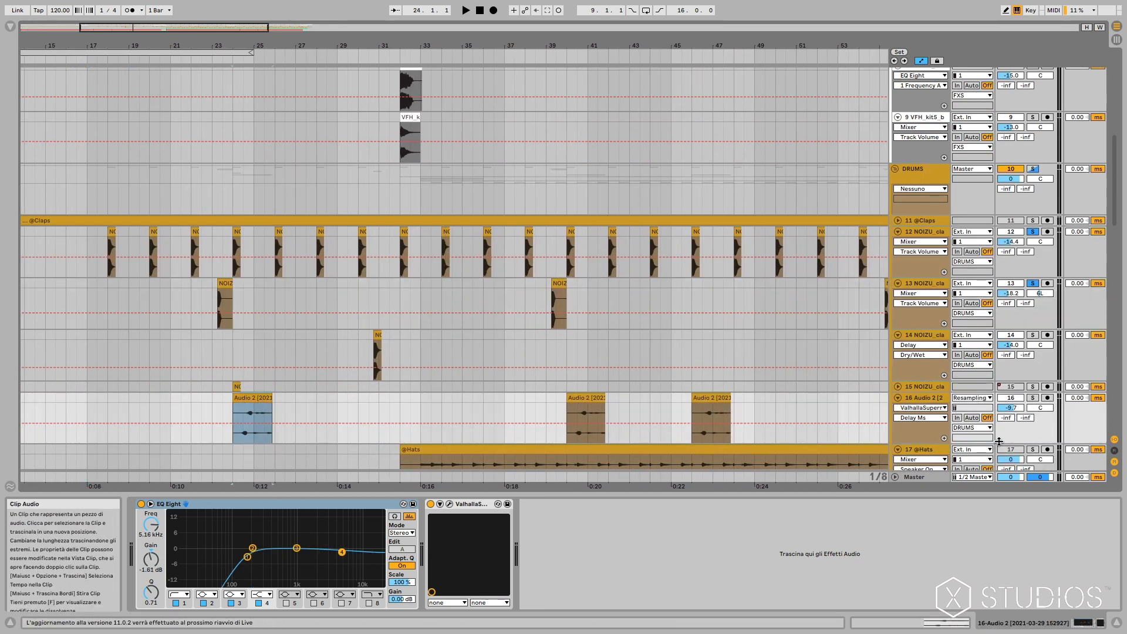
{"action": "left_click", "coordinate": [898, 387]}
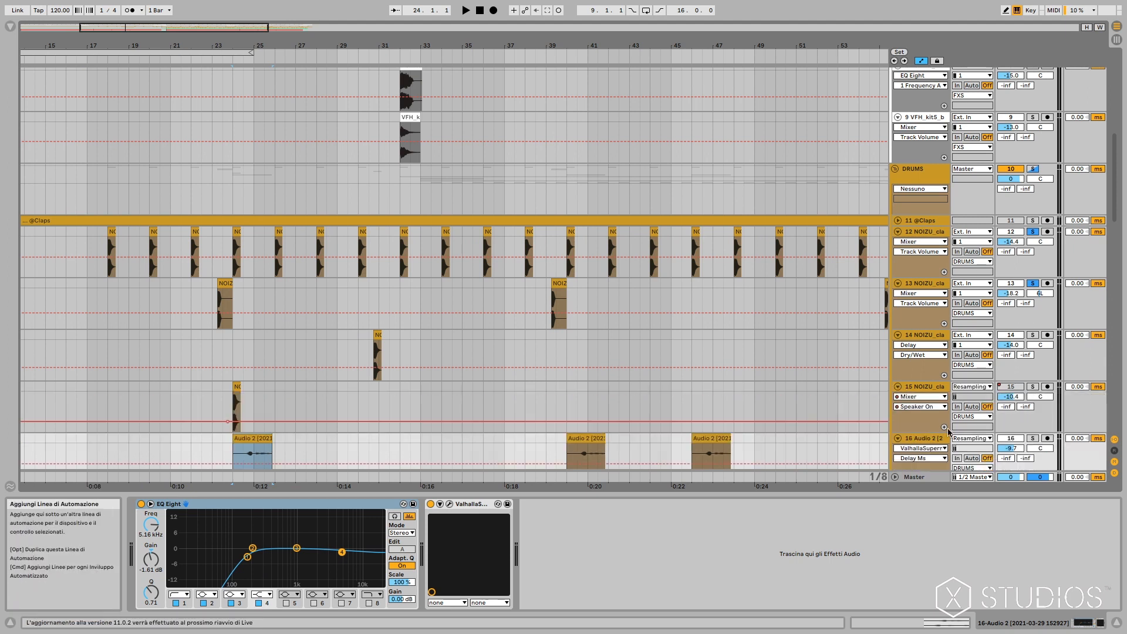
{"action": "scroll", "coordinate": [843, 404], "scroll_direction": "down", "scroll_amount": 3}
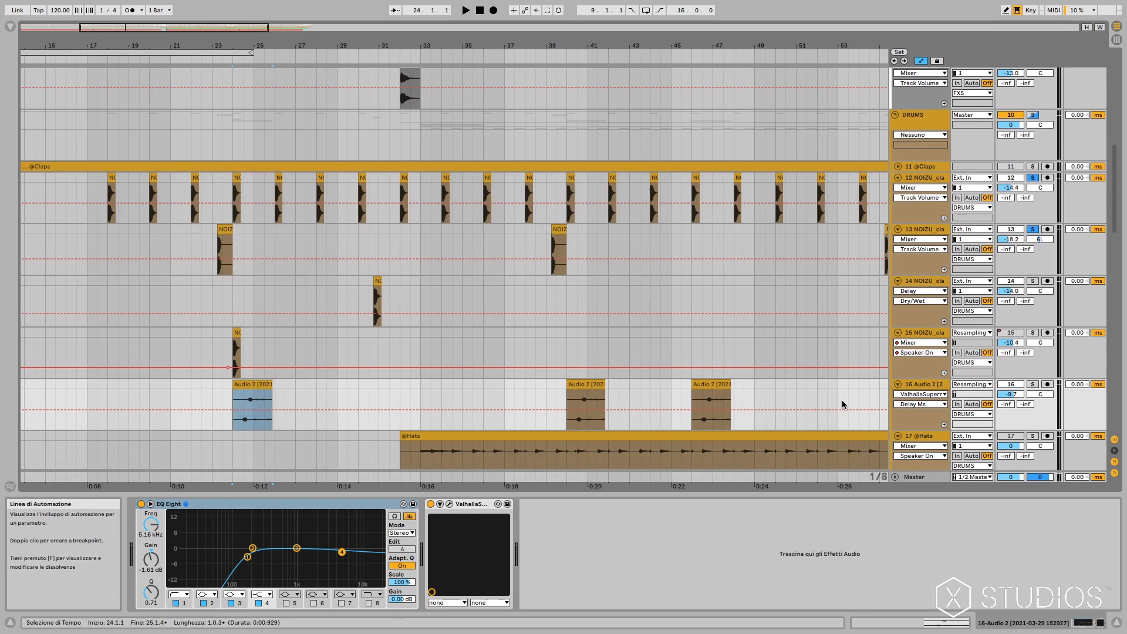
{"action": "left_click", "coordinate": [924, 333]}
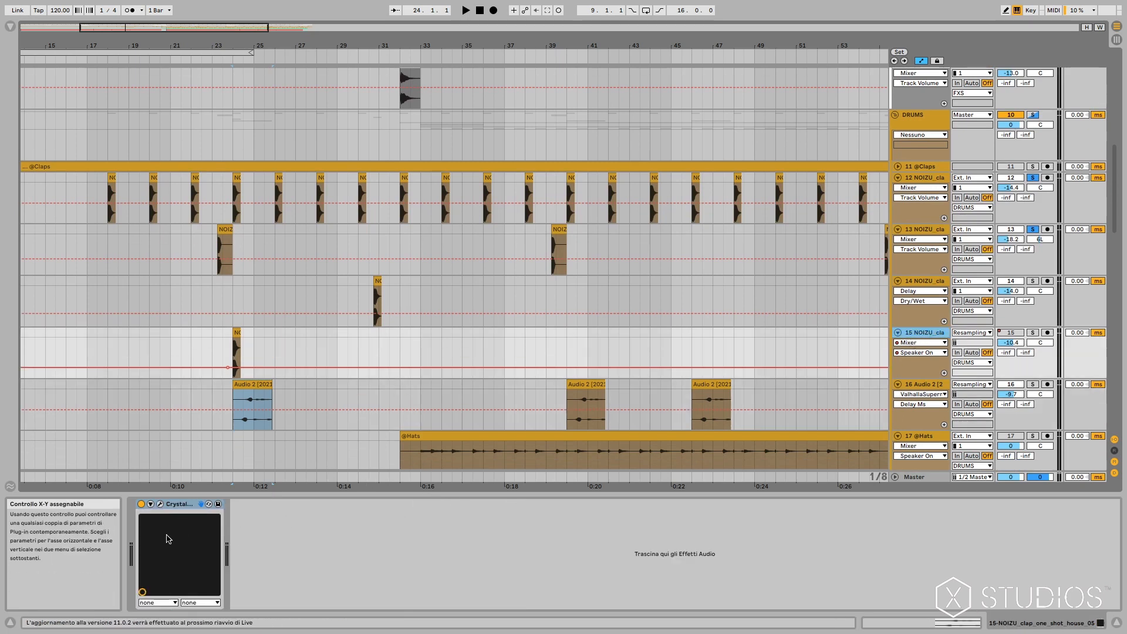
{"action": "left_click", "coordinate": [160, 503]}
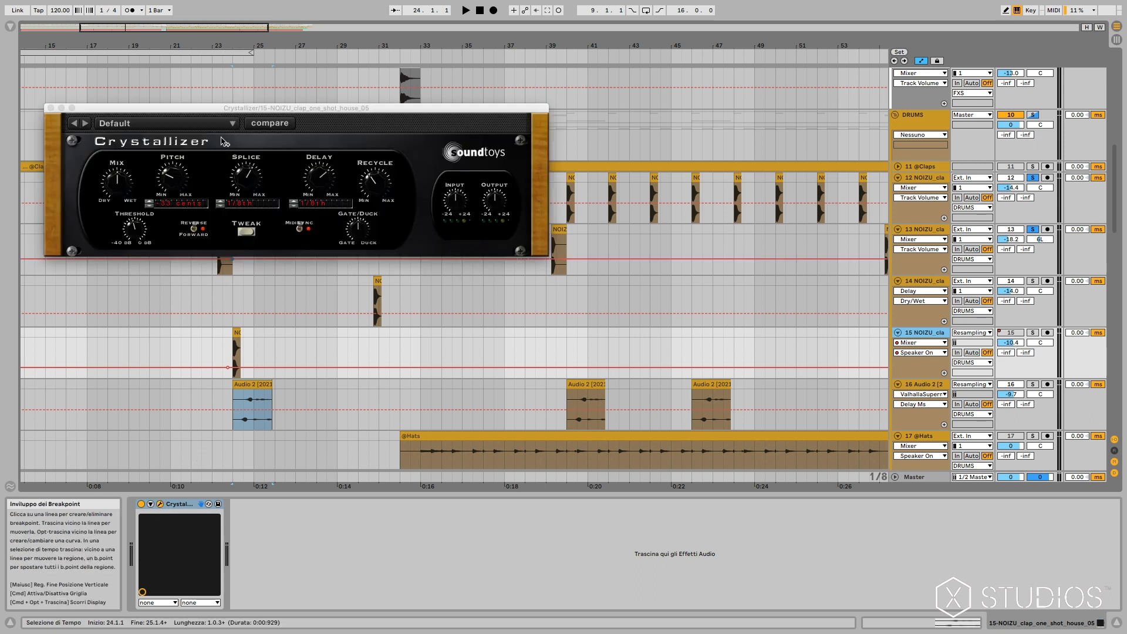
{"action": "left_click", "coordinate": [51, 108]}
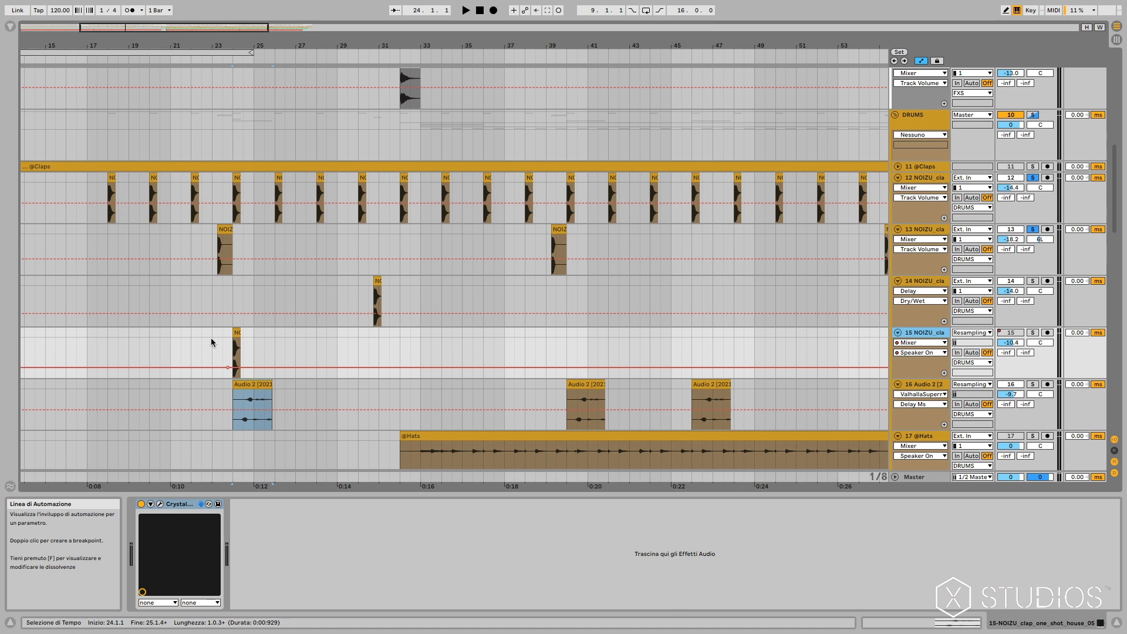
Play track 16's first Audio 2 clip soloed, and play tracks 12, 13 and 16 soloed together from bar 17
{"action": "left_click", "coordinate": [236, 386]}
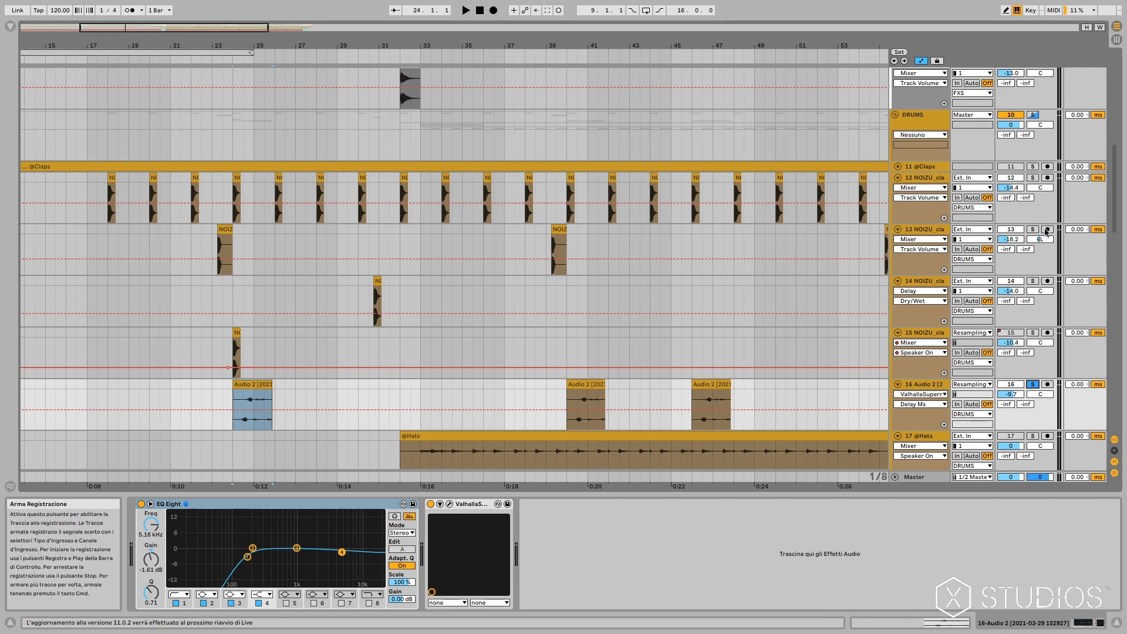
{"action": "key", "text": "space"}
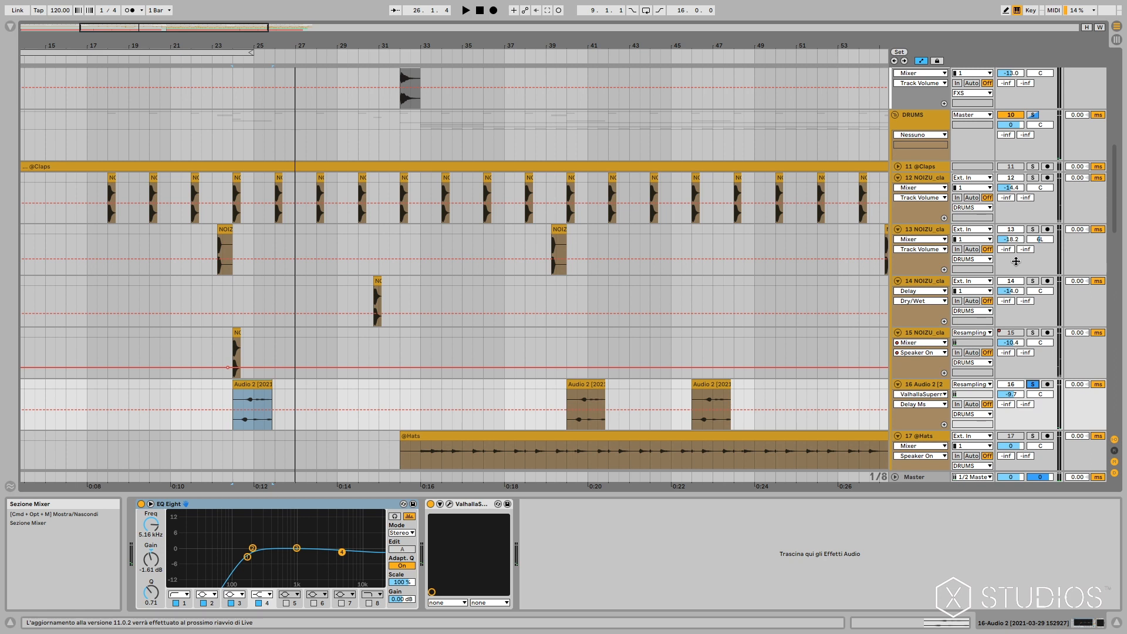
{"action": "scroll", "coordinate": [611, 423], "scroll_direction": "down", "scroll_amount": 1}
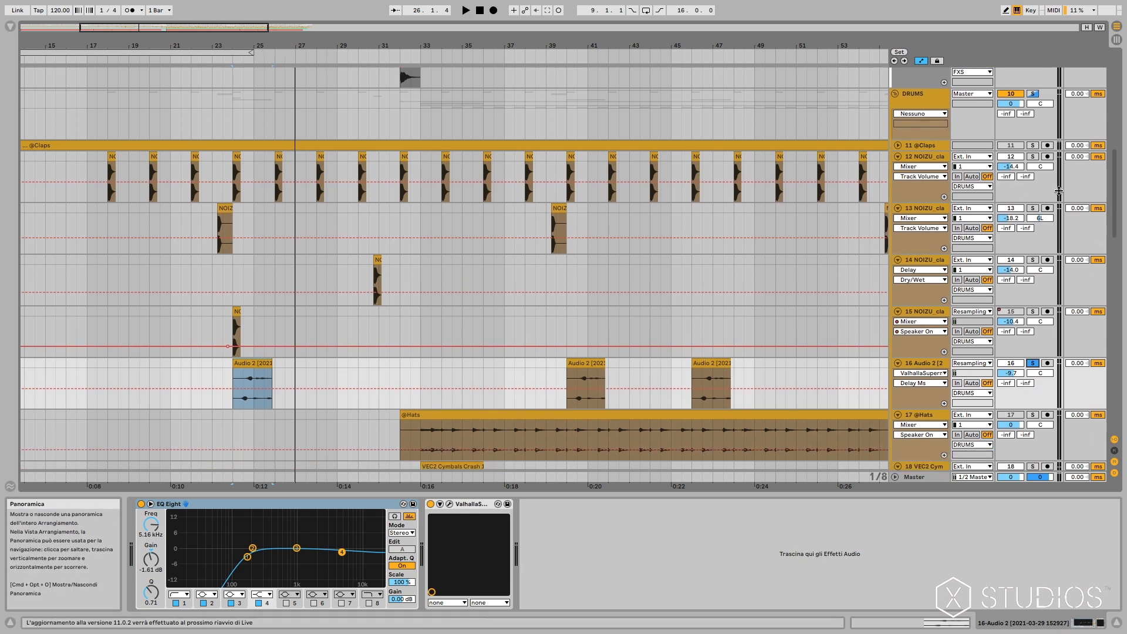
{"action": "left_click", "coordinate": [1033, 208]}
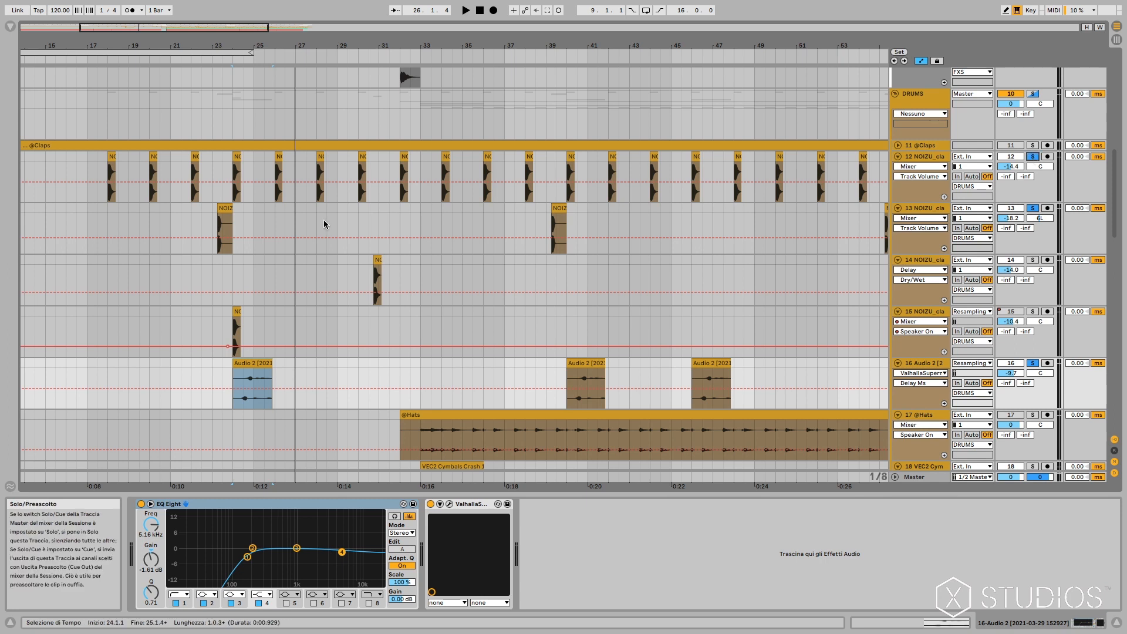
{"action": "left_click", "coordinate": [96, 210]}
{"action": "key", "text": "space"}
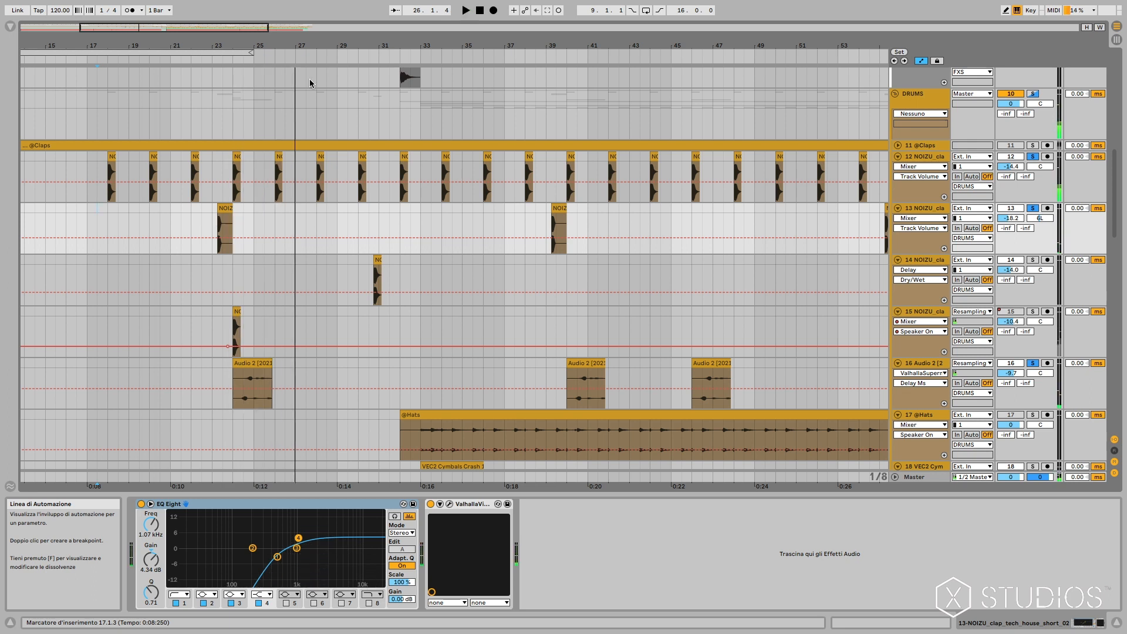
{"action": "double_click", "coordinate": [116, 29]}
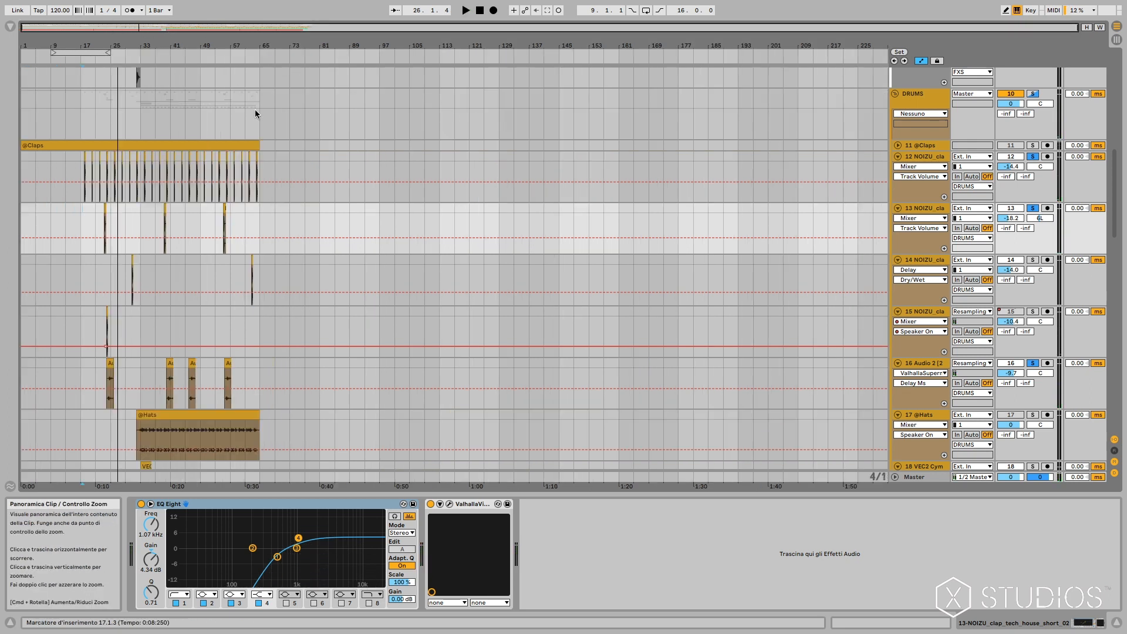
{"action": "left_click_drag", "start_coordinate": [49, 27], "coordinate": [130, 95]}
{"action": "scroll", "coordinate": [294, 385], "scroll_direction": "down", "scroll_amount": 3}
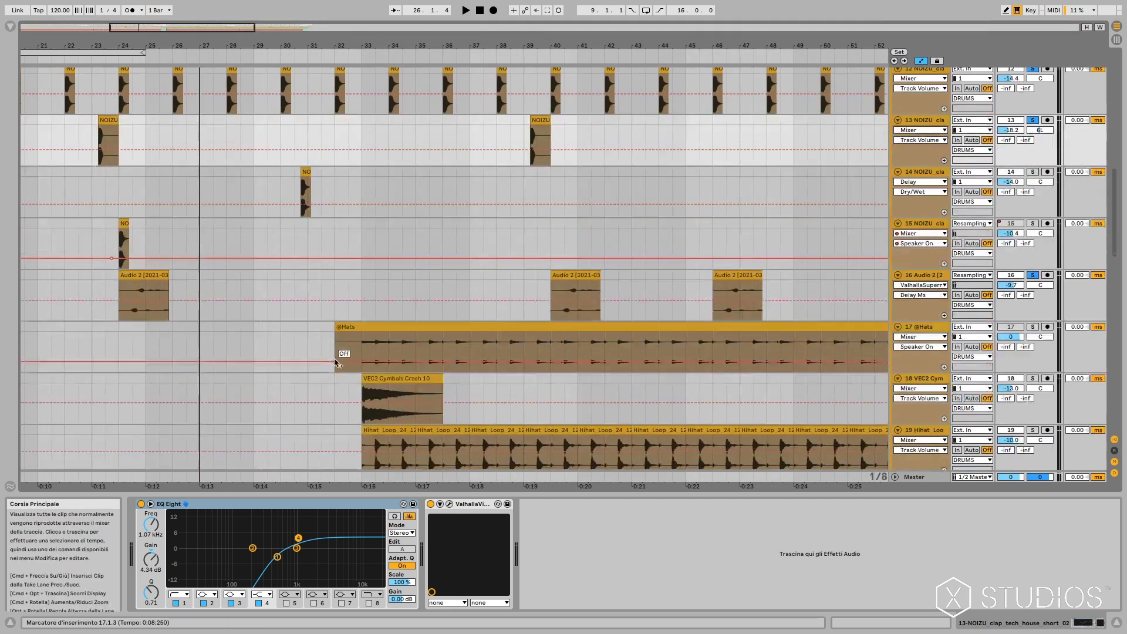
{"action": "scroll", "coordinate": [335, 360], "scroll_direction": "down", "scroll_amount": 2}
{"action": "left_click_drag", "start_coordinate": [187, 29], "coordinate": [181, 9]}
{"action": "scroll", "coordinate": [179, 217], "scroll_direction": "down", "scroll_amount": 2}
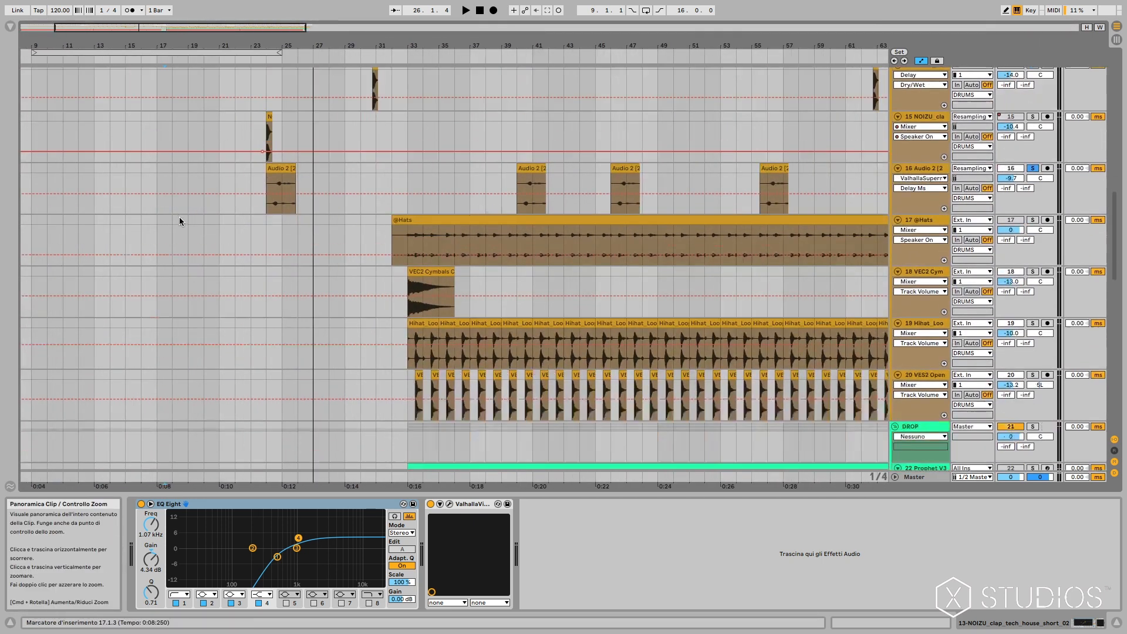
{"action": "scroll", "coordinate": [179, 220], "scroll_direction": "down", "scroll_amount": 4}
{"action": "left_click", "coordinate": [404, 322]}
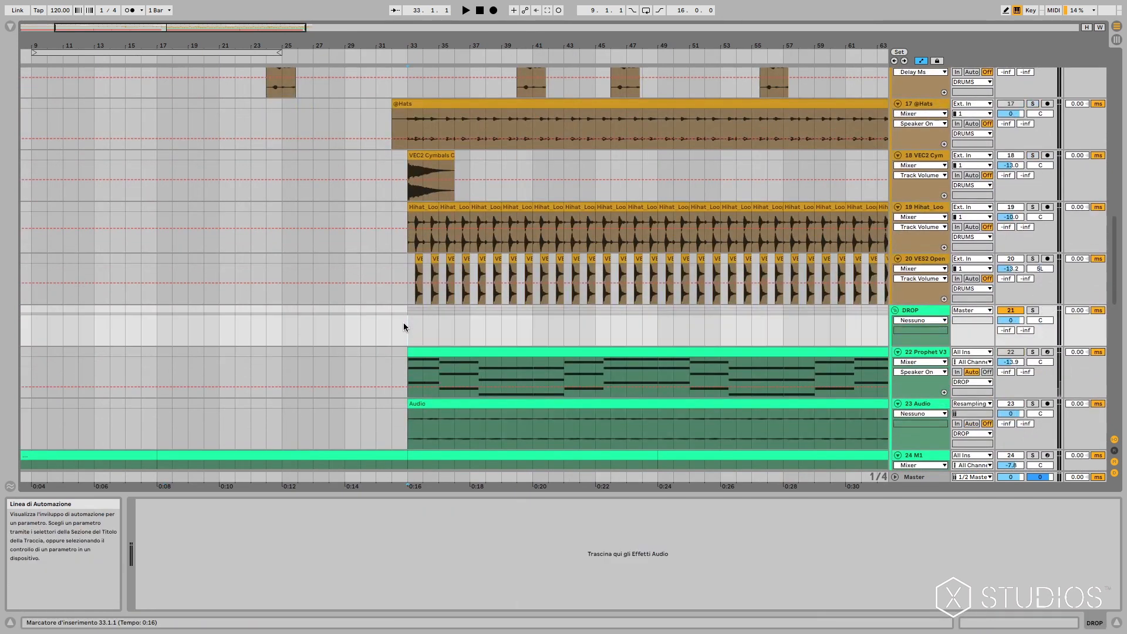
Turn off the solos in the DRUMS group and look through its clap and hat tracks over the whole arrangement
{"action": "left_click_drag", "start_coordinate": [280, 27], "coordinate": [279, 17]}
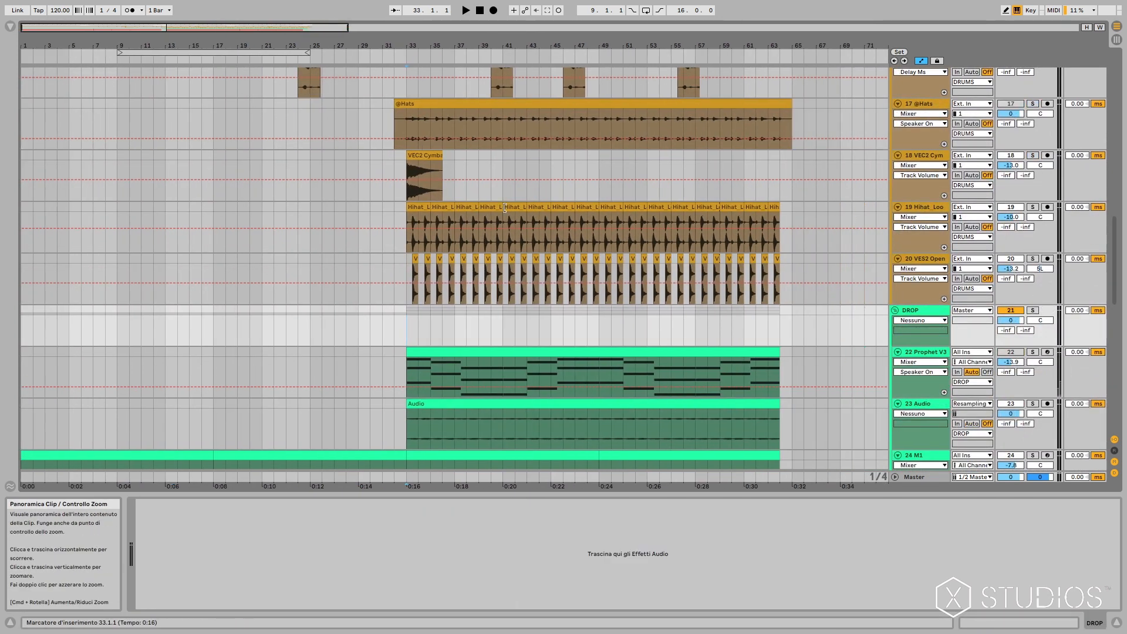
{"action": "scroll", "coordinate": [564, 282], "scroll_direction": "down", "scroll_amount": 1}
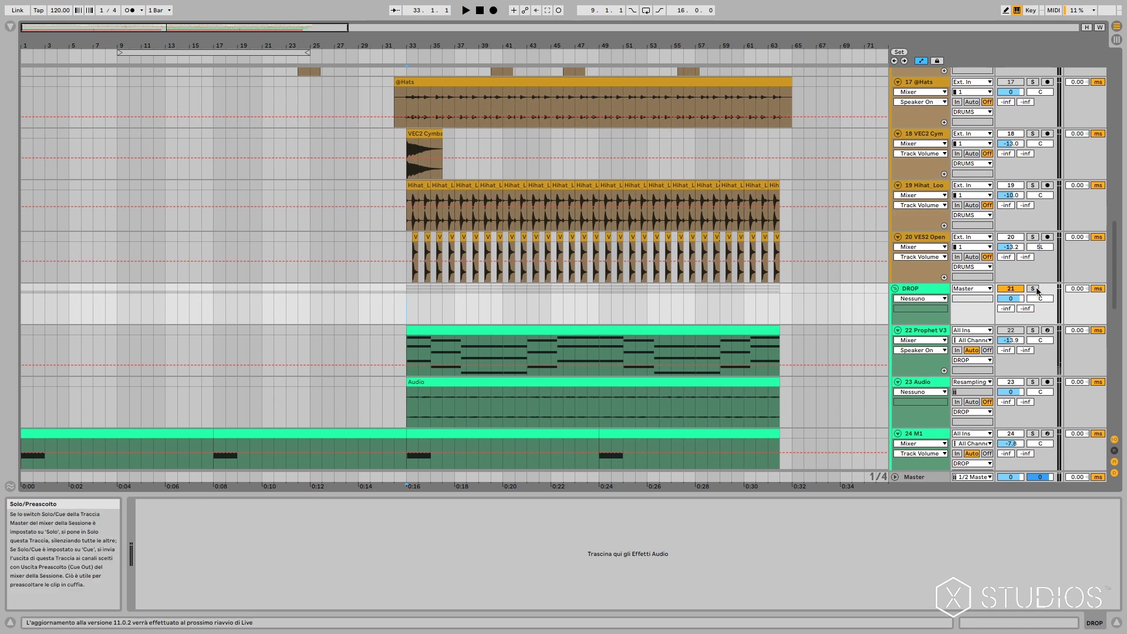
{"action": "scroll", "coordinate": [668, 315], "scroll_direction": "up", "scroll_amount": 10}
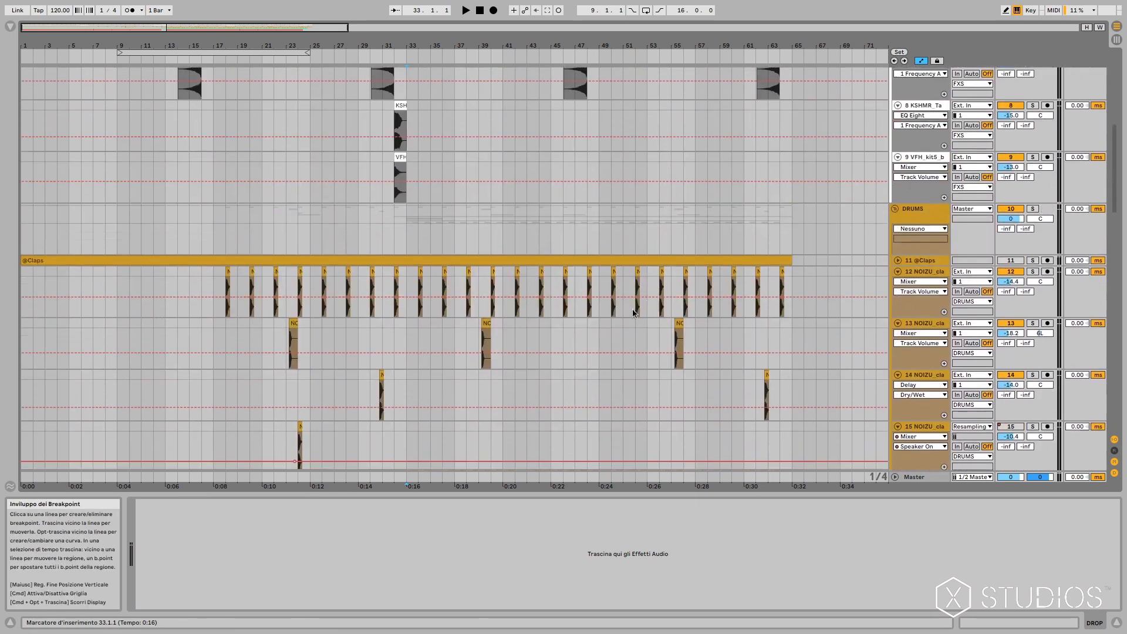
{"action": "scroll", "coordinate": [568, 376], "scroll_direction": "down", "scroll_amount": 1}
{"action": "scroll", "coordinate": [427, 413], "scroll_direction": "down", "scroll_amount": 4}
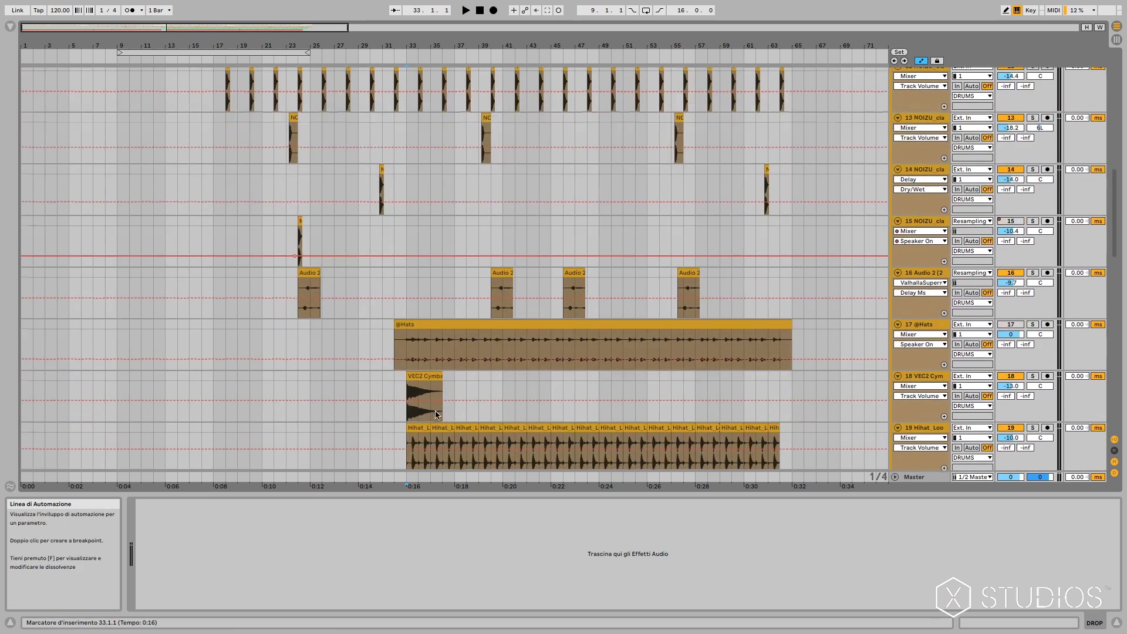
Play track 18's VEC2 Cymbals Crash clip soloed and view its EQ Eight and Reverb settings
{"action": "left_click", "coordinate": [418, 379]}
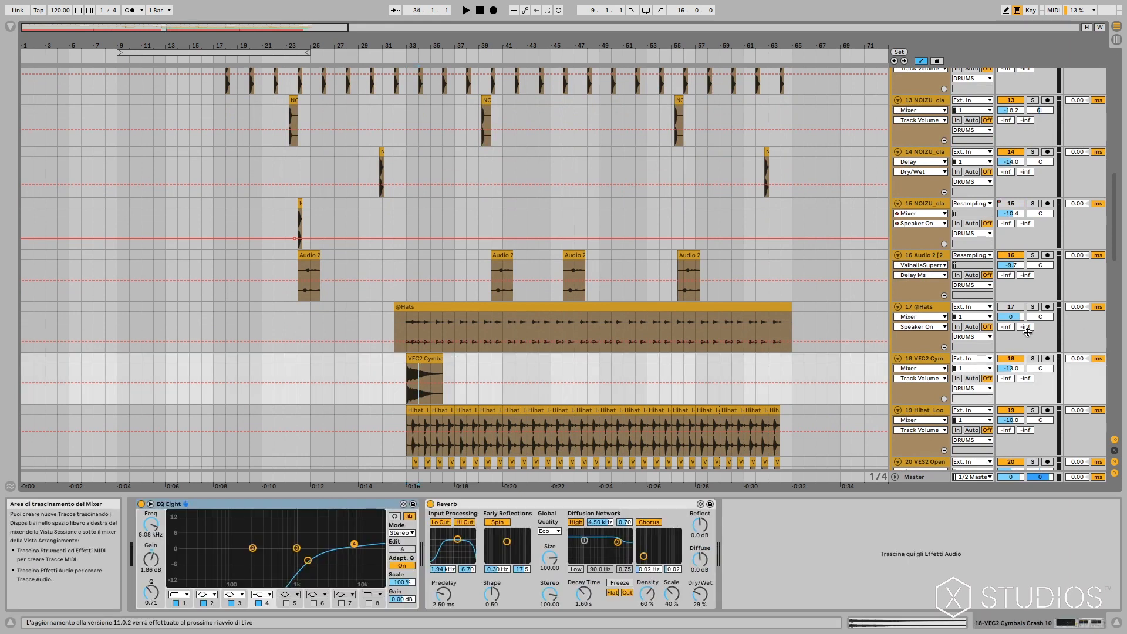
{"action": "left_click", "coordinate": [1033, 358]}
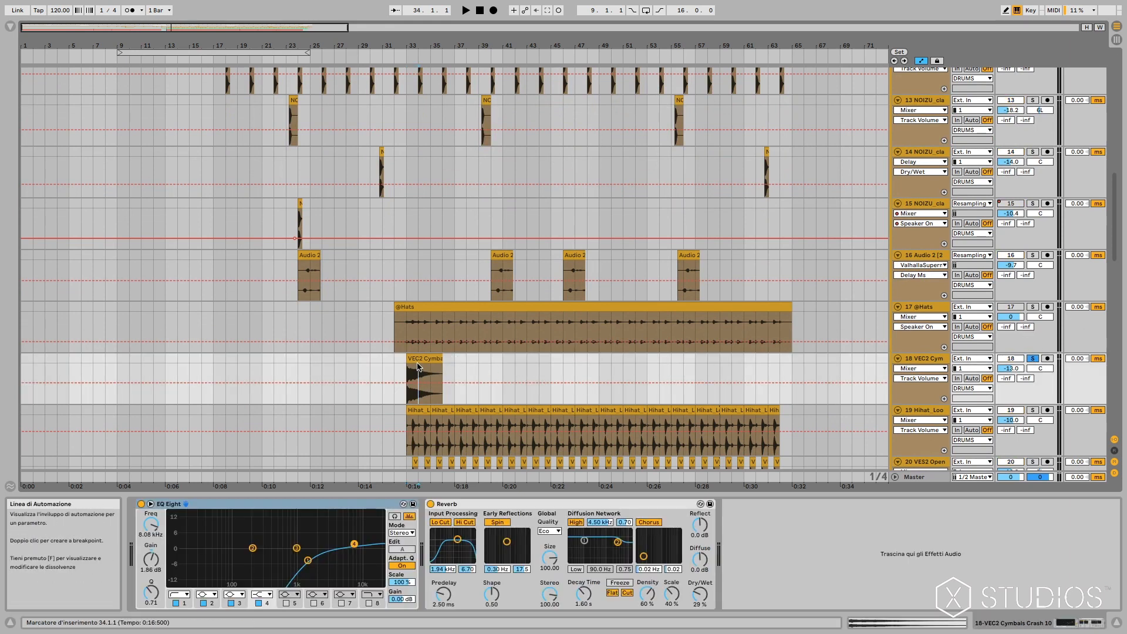
{"action": "key", "text": "space"}
{"action": "key", "text": "space"}
Play the track 19 hi-hat loop and the track 20 open hat soloed separately, and both together from bar 33
{"action": "scroll", "coordinate": [1003, 414], "scroll_direction": "down", "scroll_amount": 1}
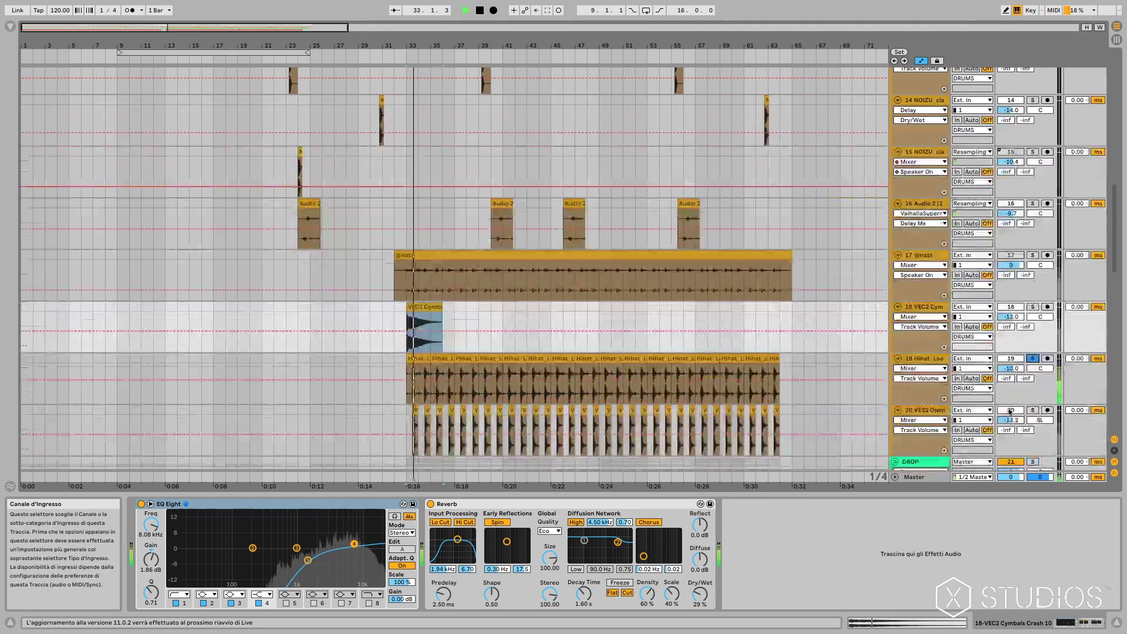
{"action": "left_click", "coordinate": [1031, 411]}
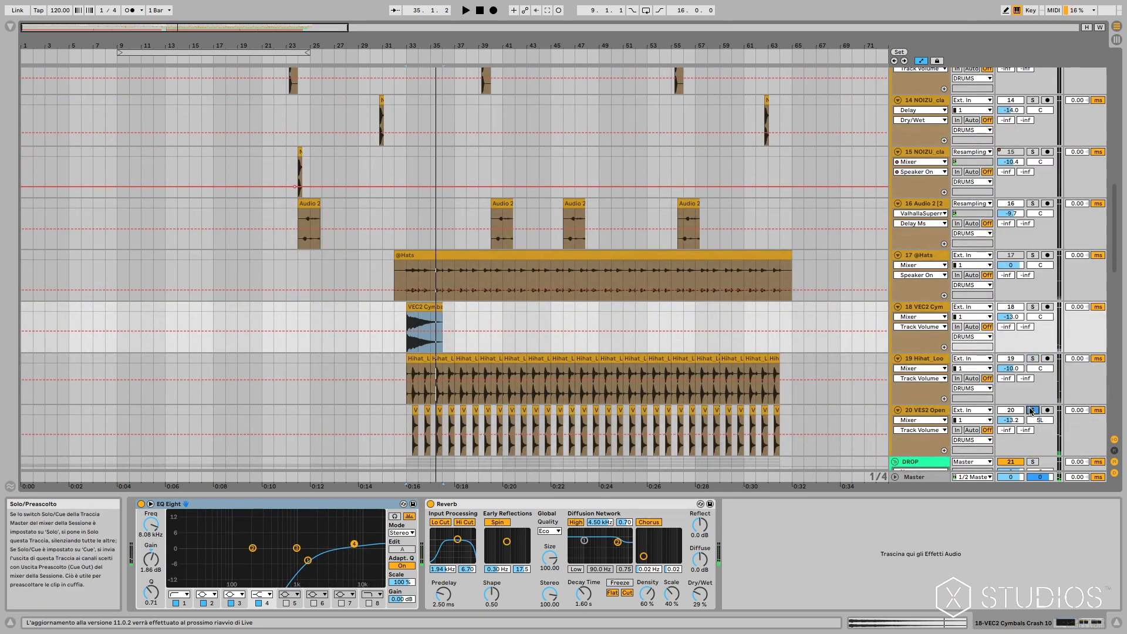
{"action": "key", "text": "space"}
{"action": "key", "text": "space"}
{"action": "left_click", "coordinate": [1034, 360], "text": "super"}
{"action": "key", "text": "space"}
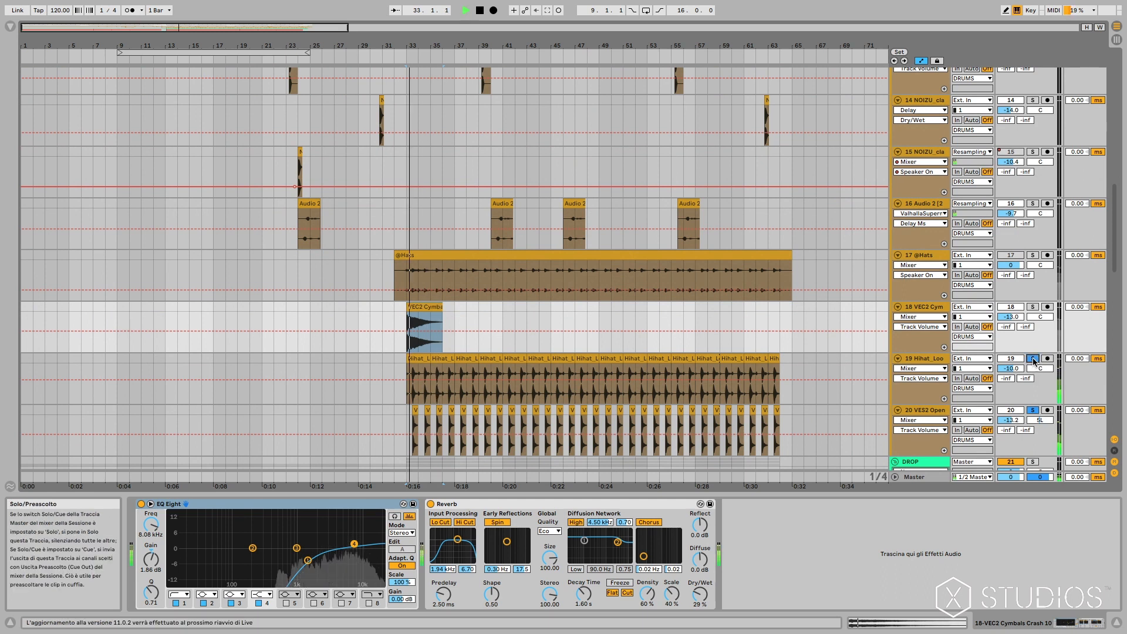
Stop playback and look through the drum tracks, then the DROP and BASS groups
{"action": "key", "text": "space"}
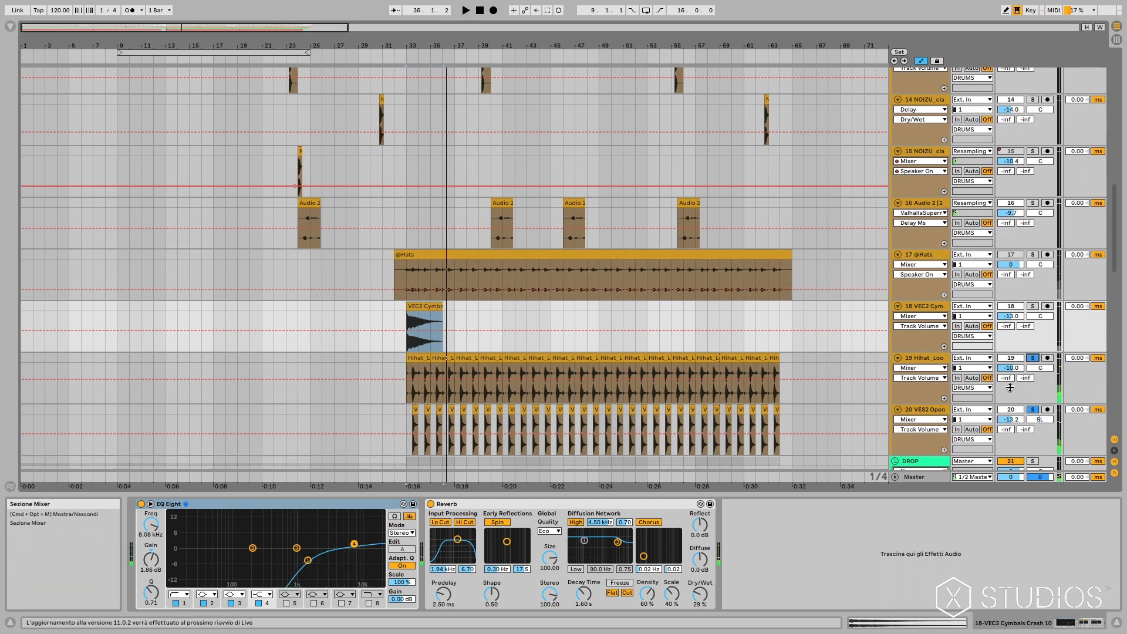
{"action": "scroll", "coordinate": [1010, 388], "scroll_direction": "down", "scroll_amount": 5}
{"action": "scroll", "coordinate": [1010, 387], "scroll_direction": "up", "scroll_amount": 6}
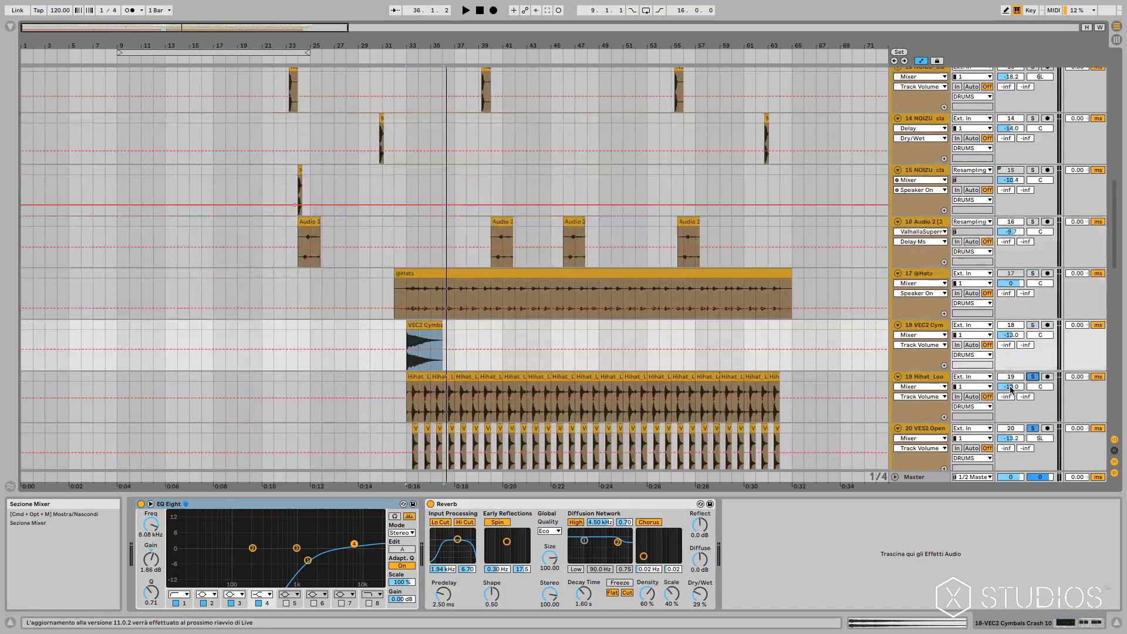
{"action": "scroll", "coordinate": [1011, 389], "scroll_direction": "up", "scroll_amount": 4}
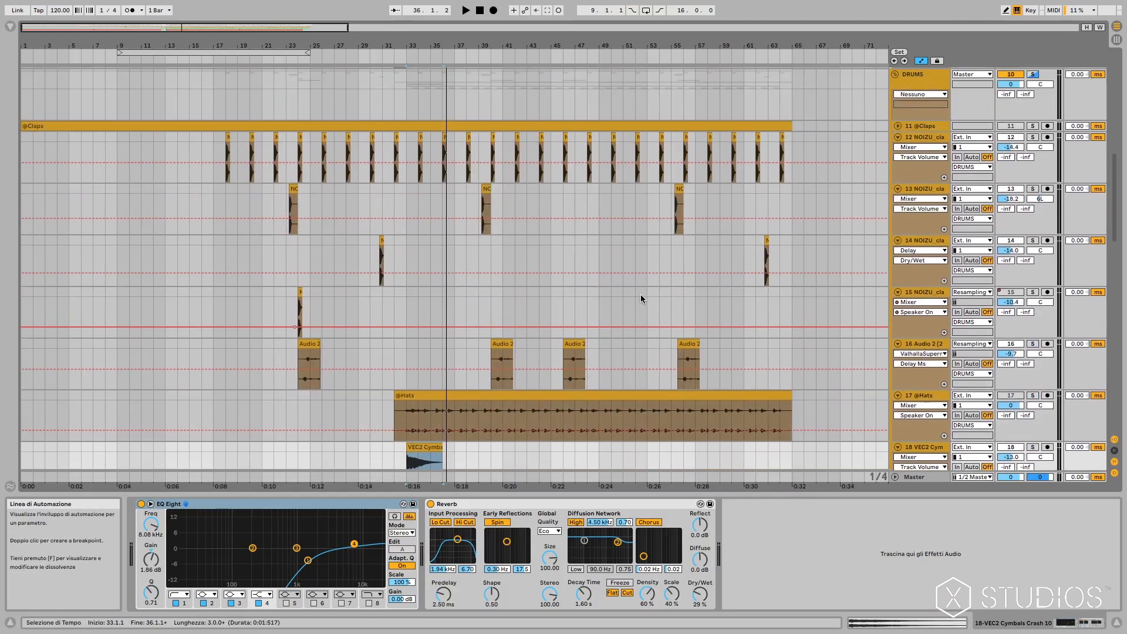
{"action": "scroll", "coordinate": [558, 338], "scroll_direction": "up", "scroll_amount": 8}
{"action": "scroll", "coordinate": [557, 371], "scroll_direction": "down", "scroll_amount": 1}
{"action": "scroll", "coordinate": [556, 371], "scroll_direction": "down", "scroll_amount": 20}
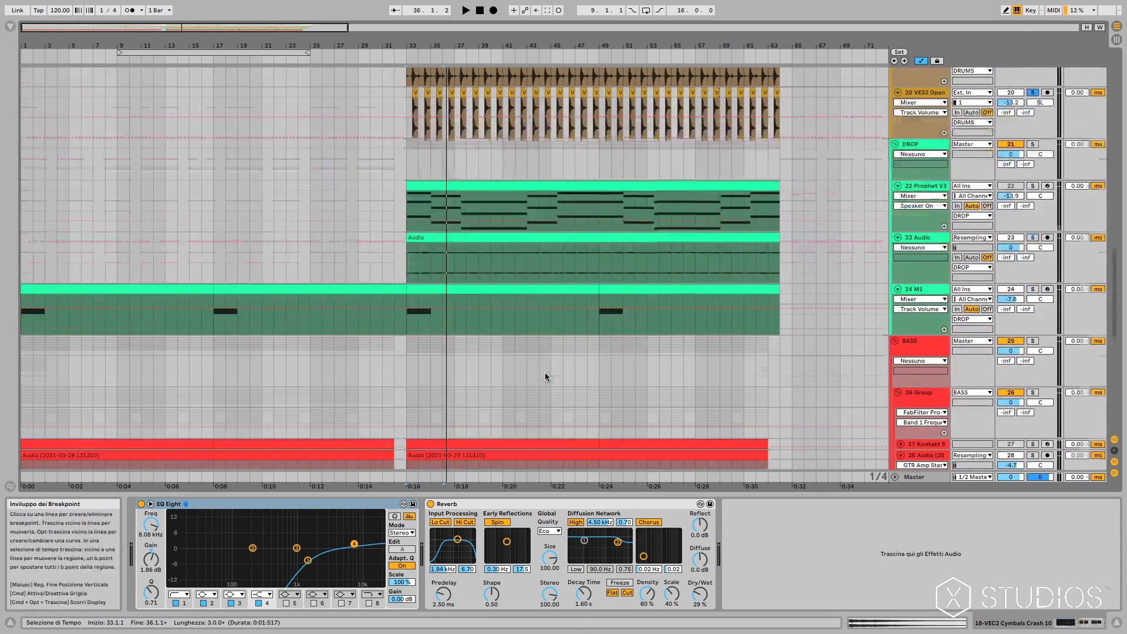
{"action": "scroll", "coordinate": [545, 376], "scroll_direction": "up", "scroll_amount": 1}
Play track 22's Prophet V3 clip soloed from bar 33
{"action": "left_click", "coordinate": [412, 291]}
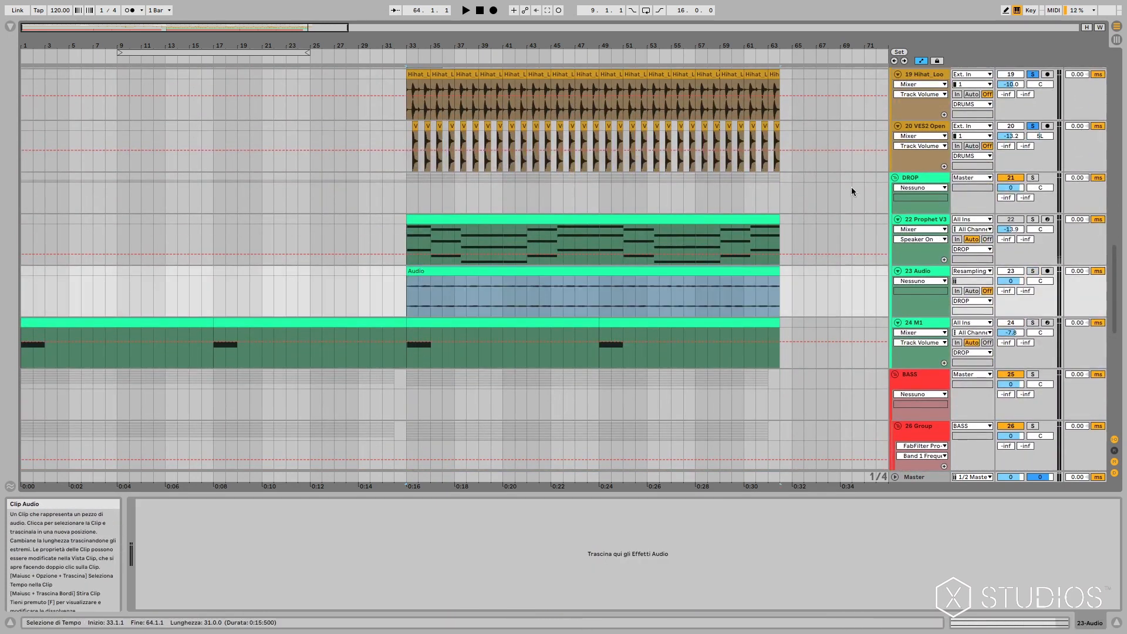
{"action": "left_click", "coordinate": [1033, 219]}
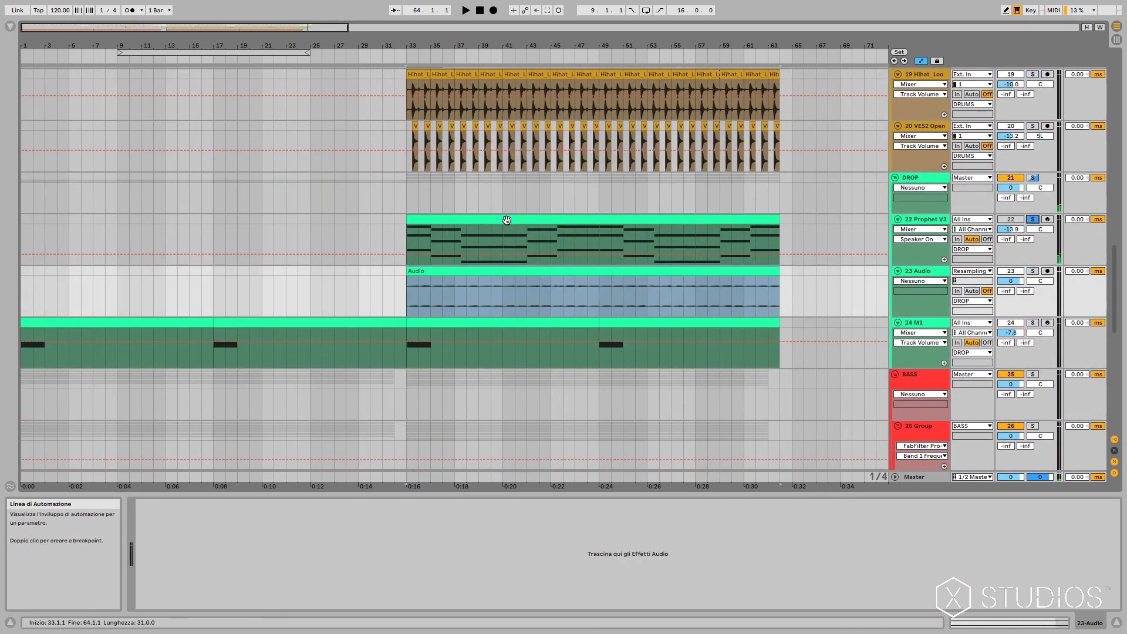
{"action": "left_click", "coordinate": [506, 220]}
{"action": "key", "text": "space"}
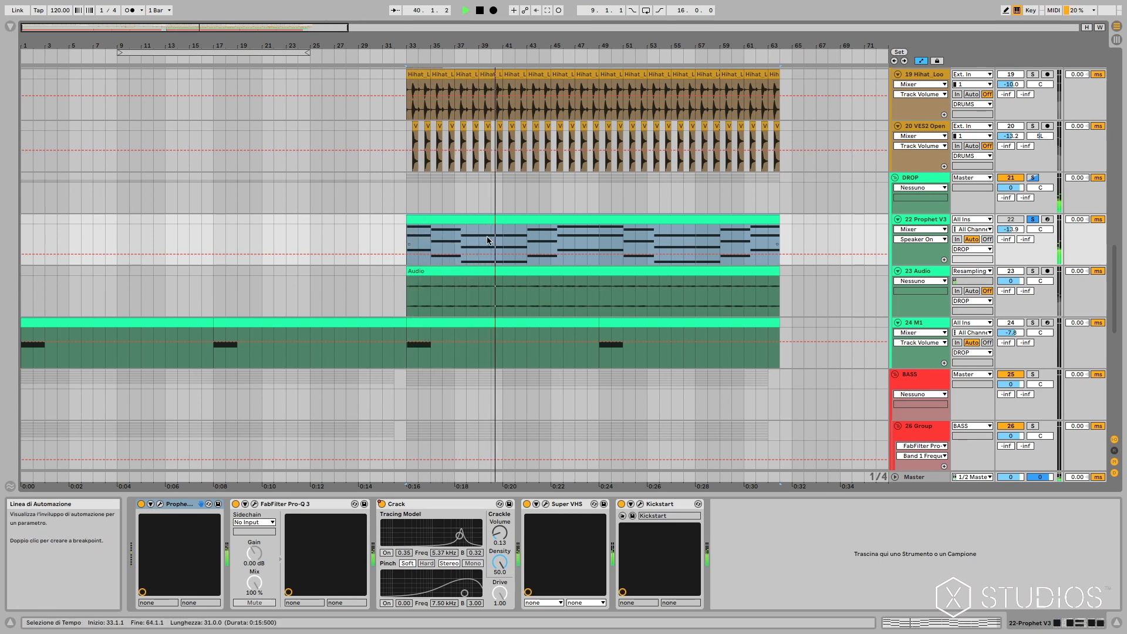
{"action": "key", "text": "space"}
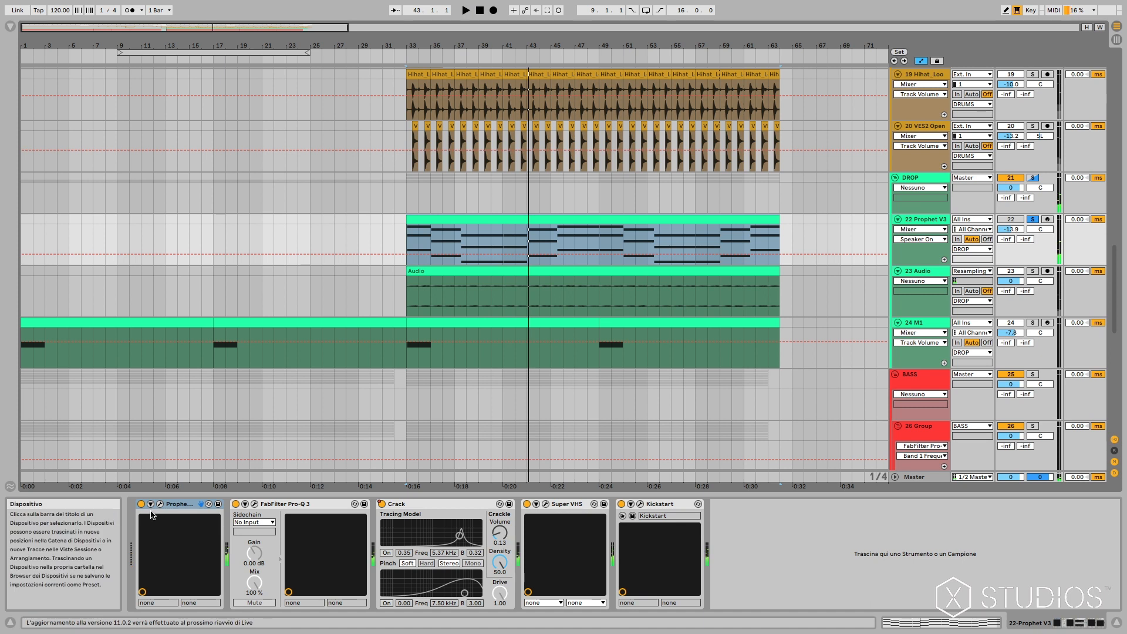
View the Prophet V3 synth settings and loaded preset on track 22, and close the plug-in window
{"action": "left_click", "coordinate": [159, 504]}
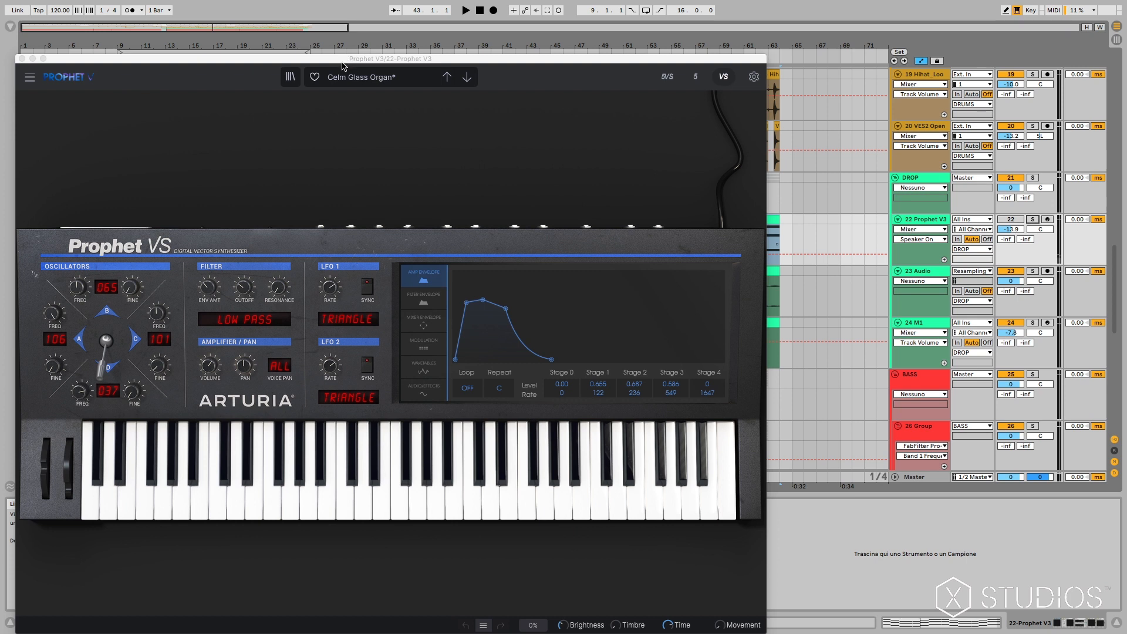
{"action": "left_click_drag", "start_coordinate": [343, 62], "coordinate": [388, 58]}
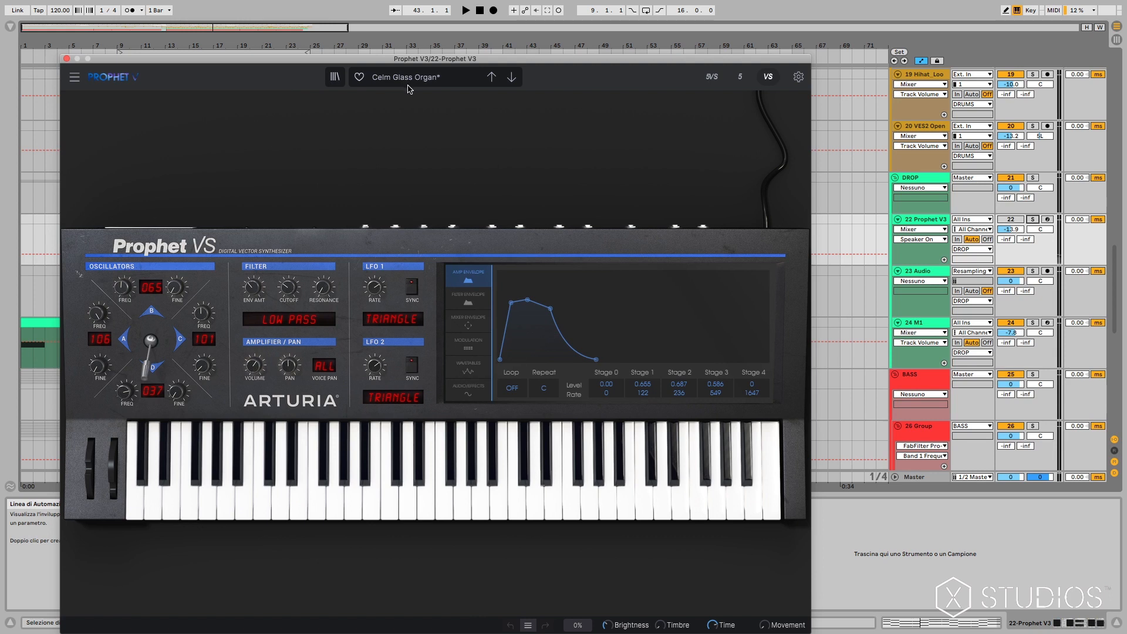
{"action": "left_click", "coordinate": [67, 59]}
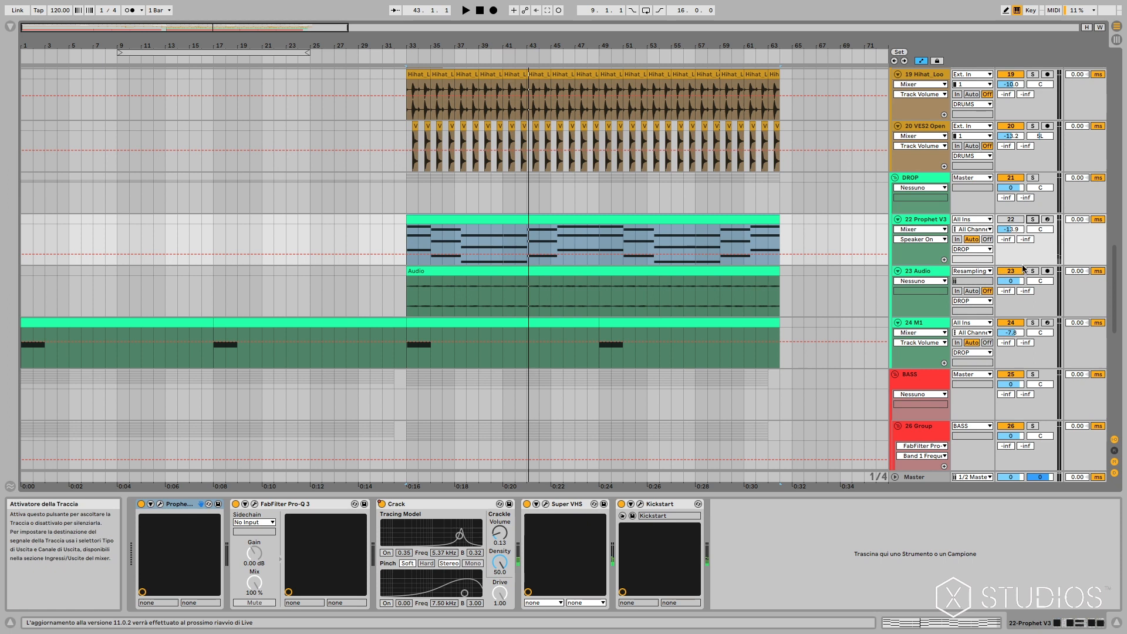
Review the FabFilter Pro-Q 3, Super VHS and Kickstart effect settings on track 22, and close their windows
{"action": "left_click", "coordinate": [605, 282]}
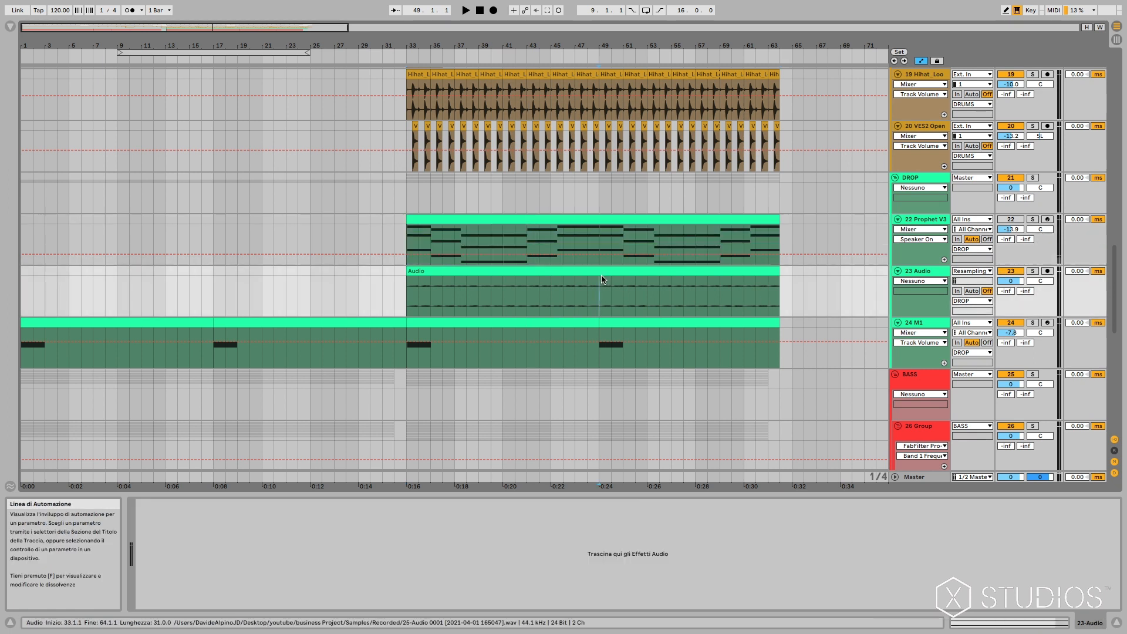
{"action": "left_click", "coordinate": [539, 250]}
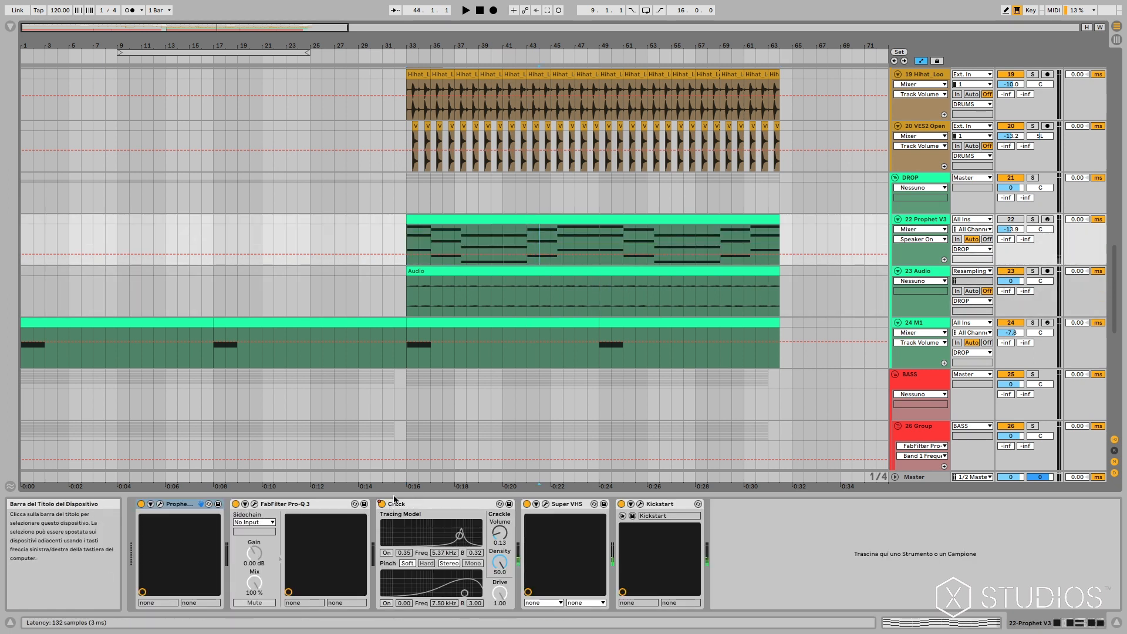
{"action": "left_click", "coordinate": [254, 504]}
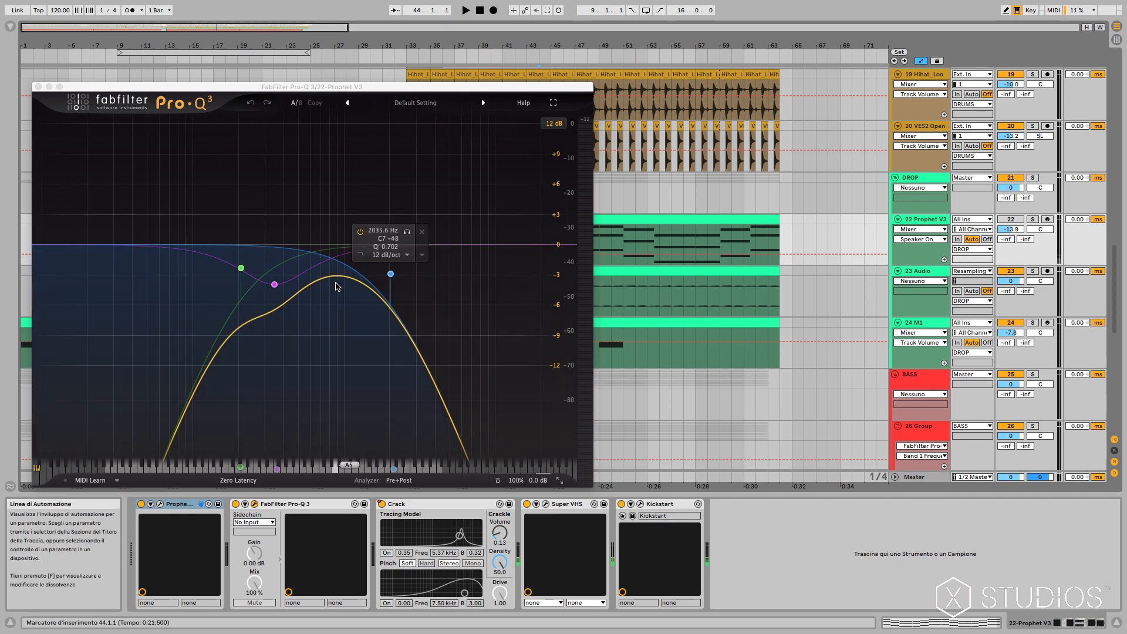
{"action": "left_click", "coordinate": [545, 504]}
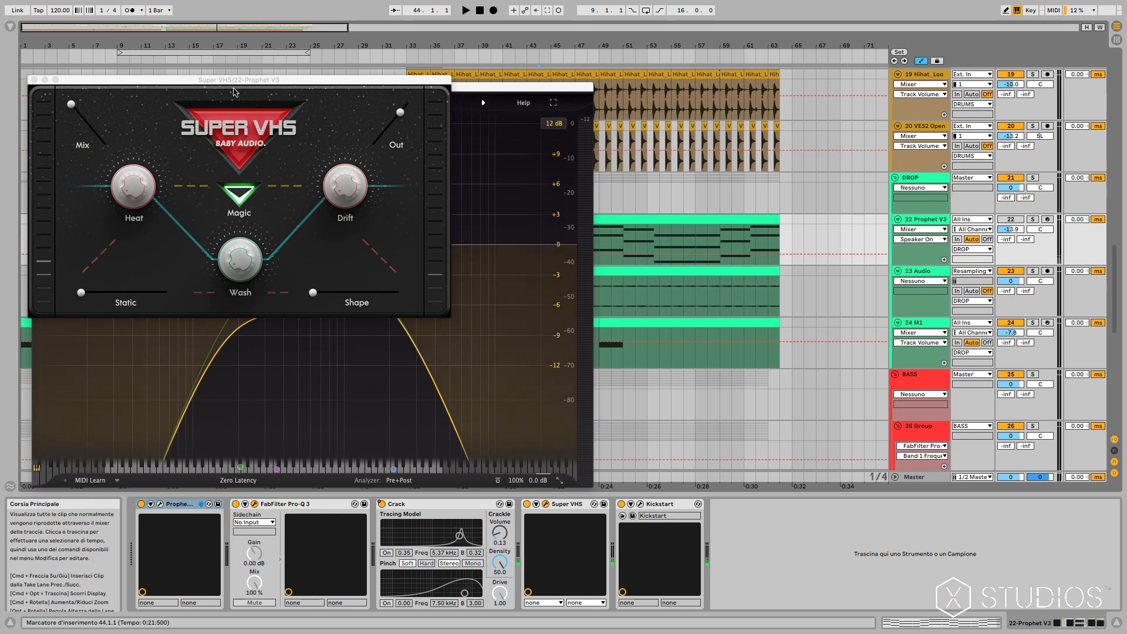
{"action": "left_click_drag", "start_coordinate": [234, 80], "coordinate": [307, 94]}
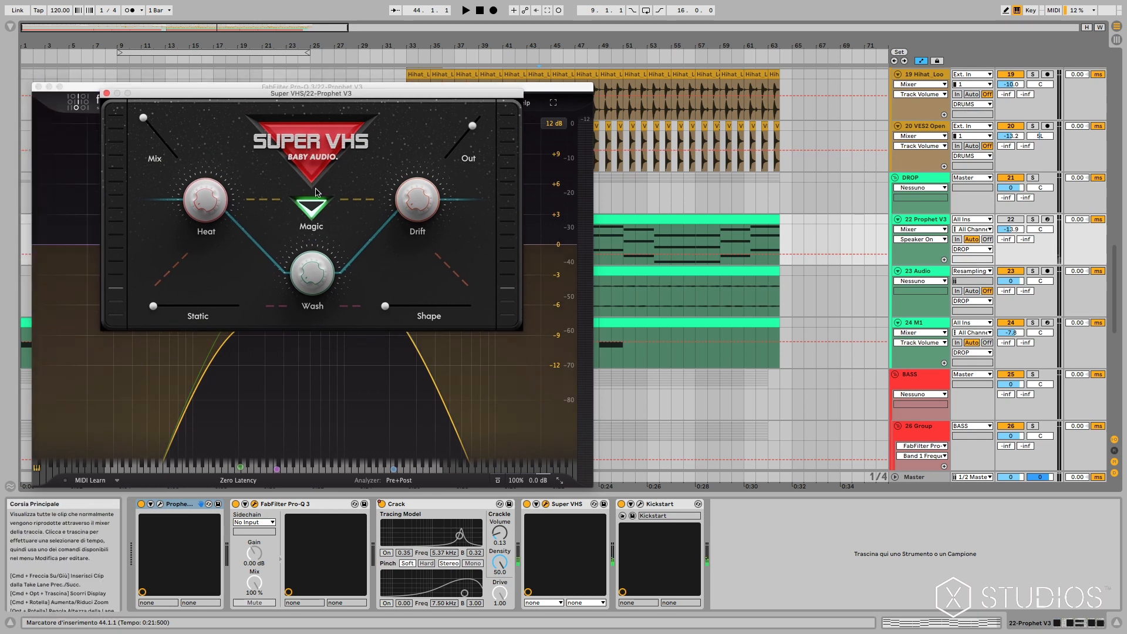
{"action": "left_click", "coordinate": [107, 93]}
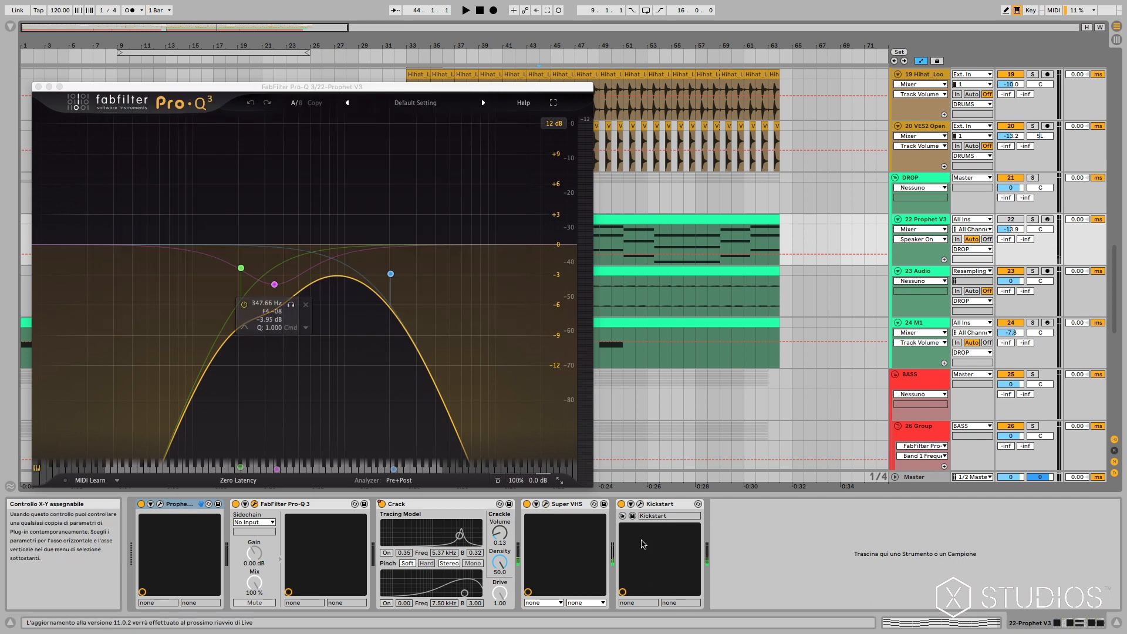
{"action": "left_click", "coordinate": [640, 504]}
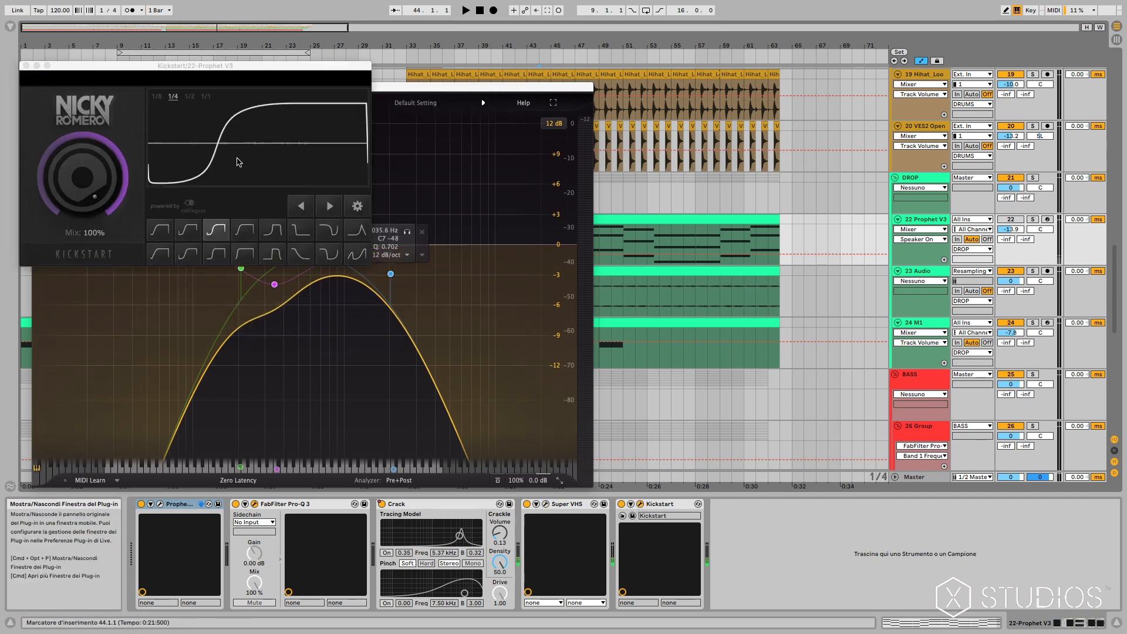
{"action": "left_click", "coordinate": [25, 65]}
{"action": "left_click", "coordinate": [39, 88]}
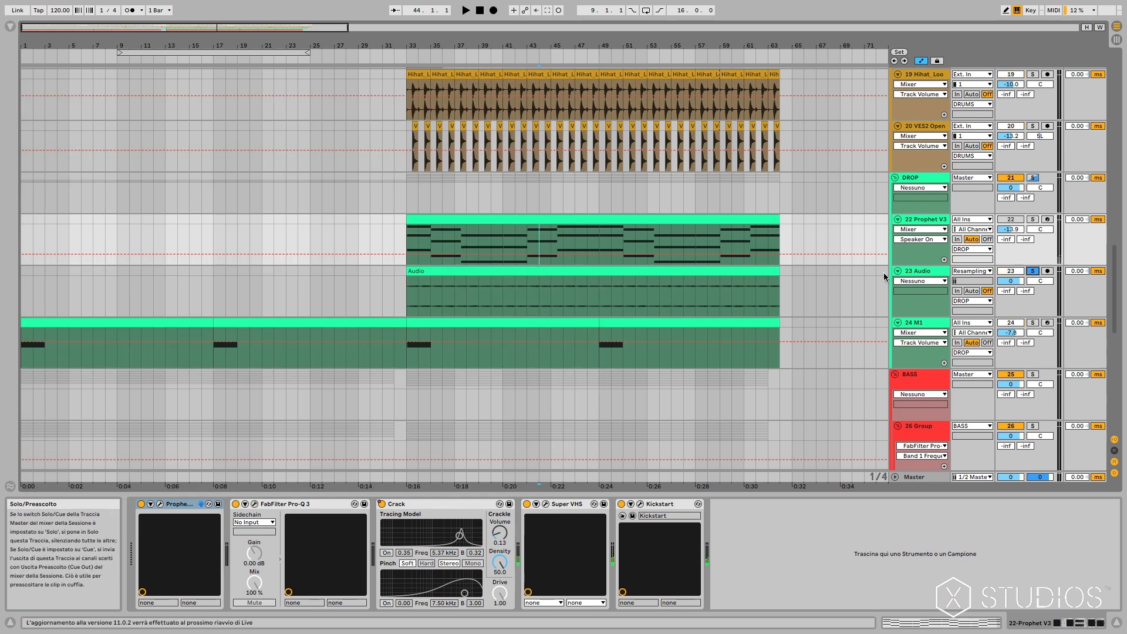
Play track 23's resampled Audio clip soloed from bar 33, and turn its solo off
{"action": "left_click", "coordinate": [503, 271]}
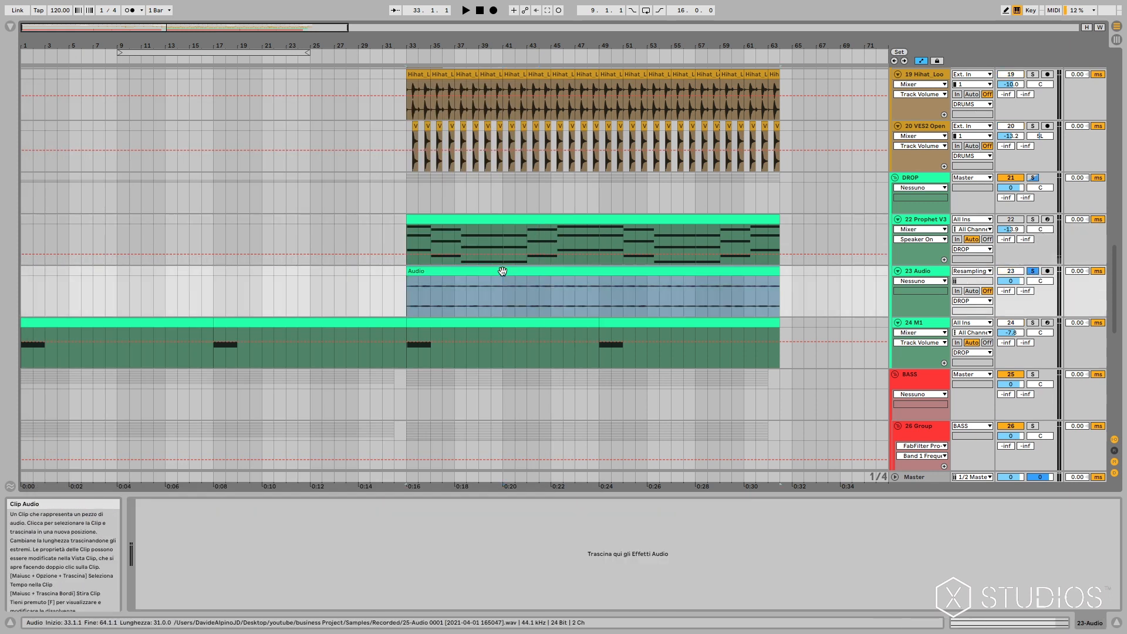
{"action": "key", "text": "space"}
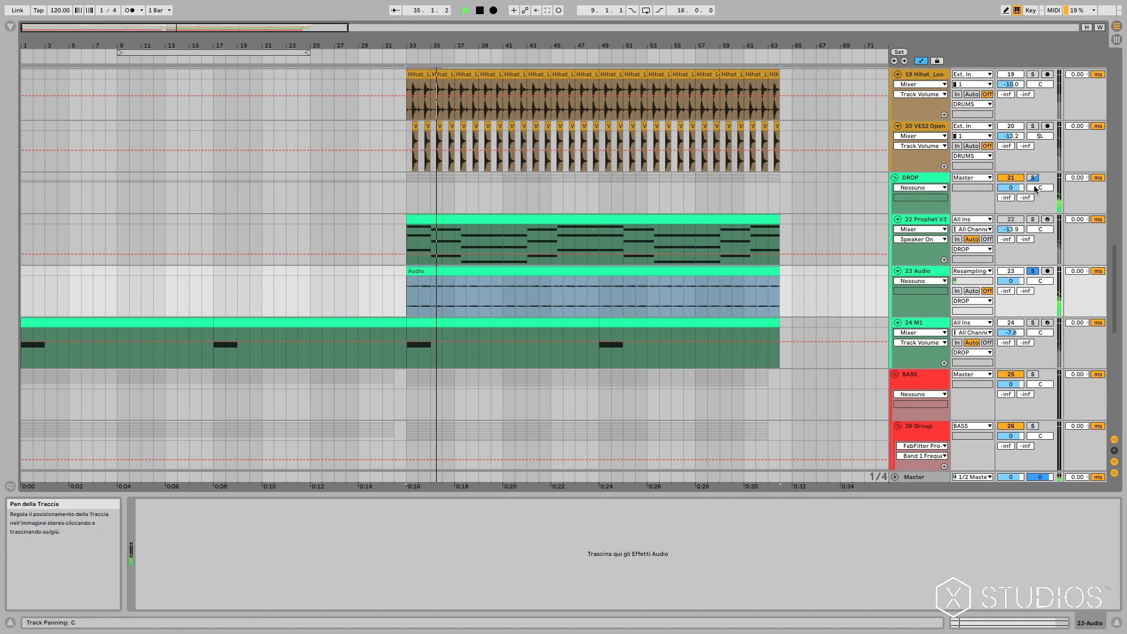
{"action": "left_click", "coordinate": [1033, 272]}
Play the full mix from bar 33, switching track 23 Audio off and on to compare
{"action": "key", "text": "space"}
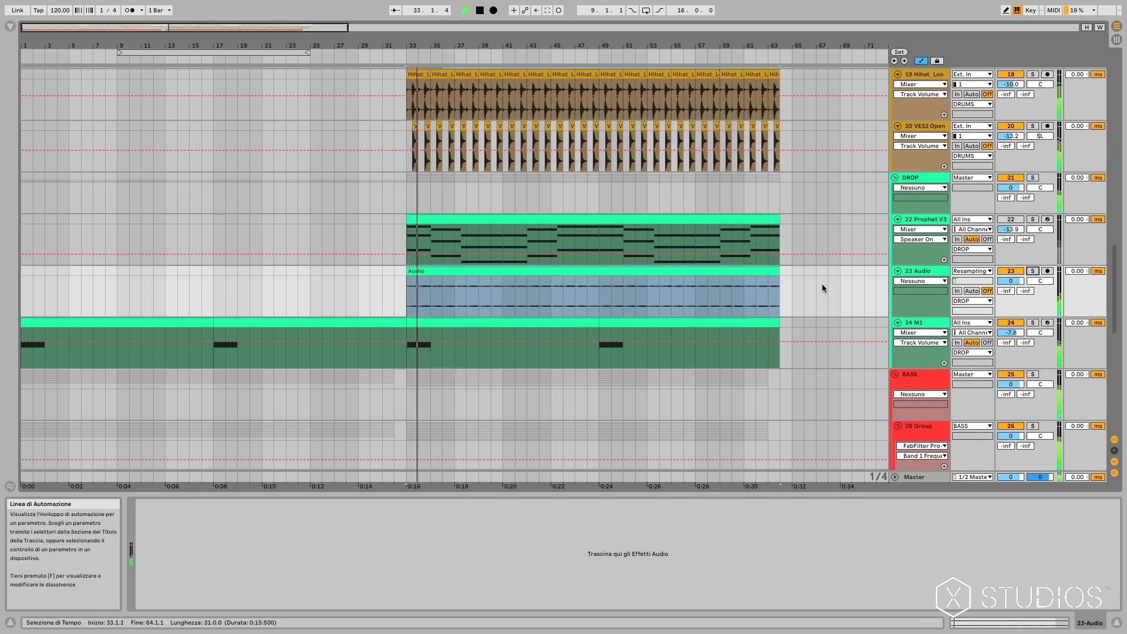
{"action": "left_click", "coordinate": [1019, 272]}
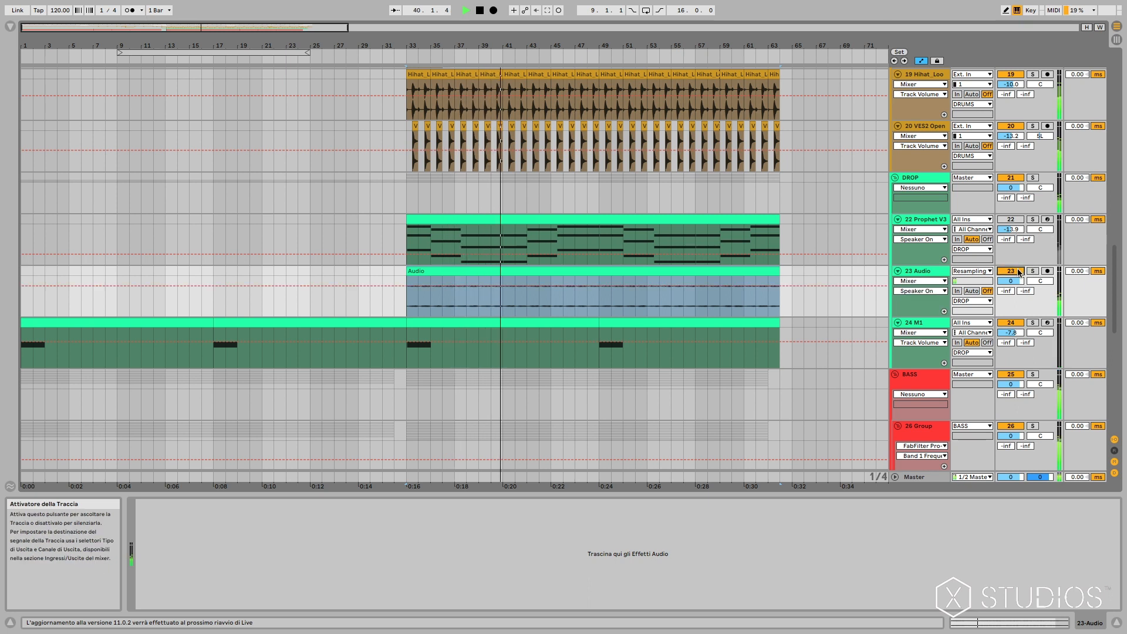
{"action": "left_click", "coordinate": [1019, 272]}
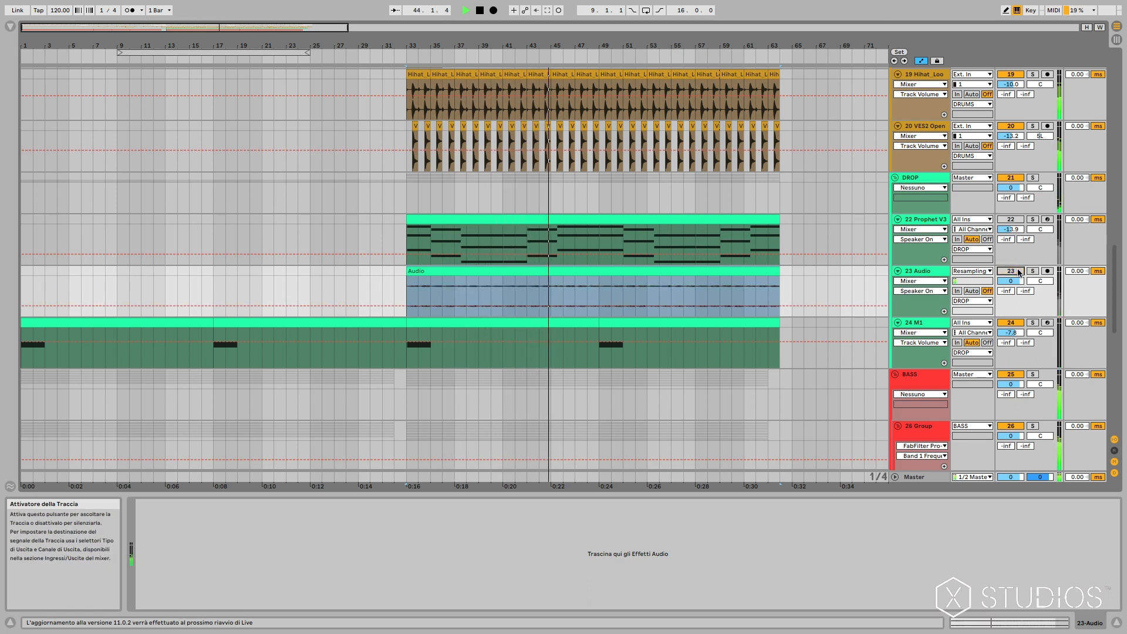
{"action": "left_click", "coordinate": [1019, 272]}
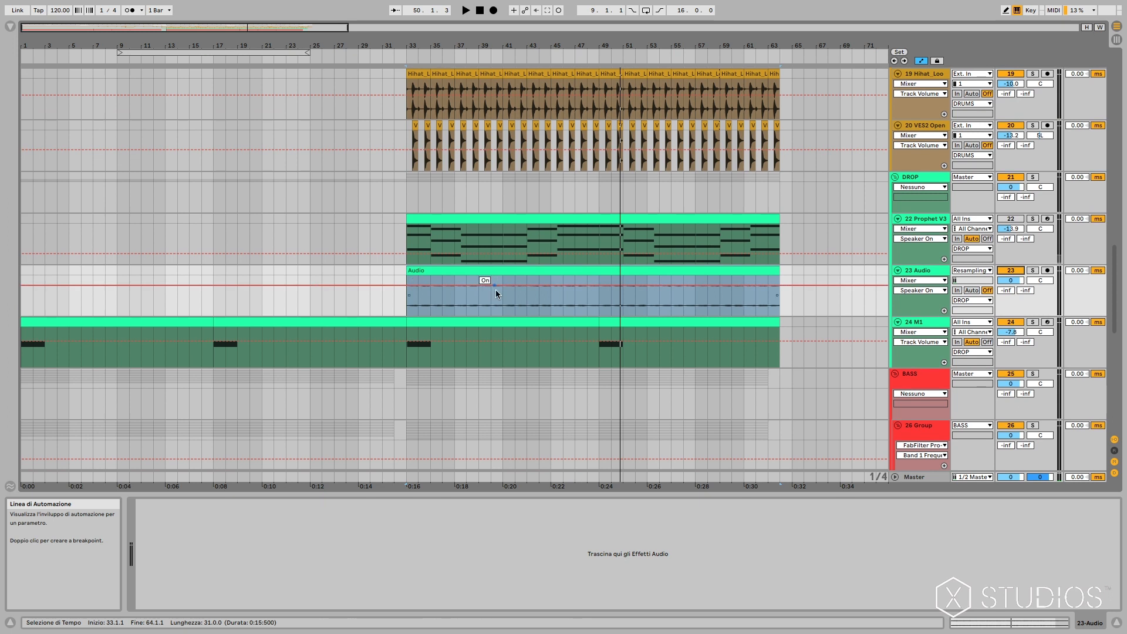
Play the Diva clip on track 33 soloed from bar 33
{"action": "scroll", "coordinate": [496, 294], "scroll_direction": "down", "scroll_amount": 4}
{"action": "scroll", "coordinate": [498, 299], "scroll_direction": "down", "scroll_amount": 9}
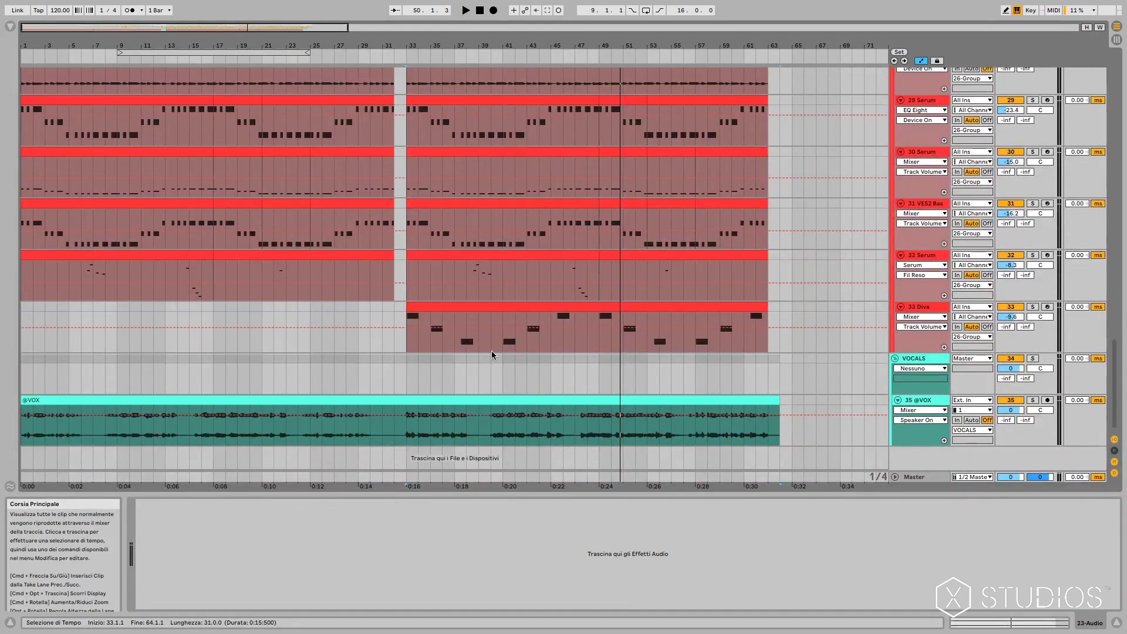
{"action": "left_click", "coordinate": [445, 316]}
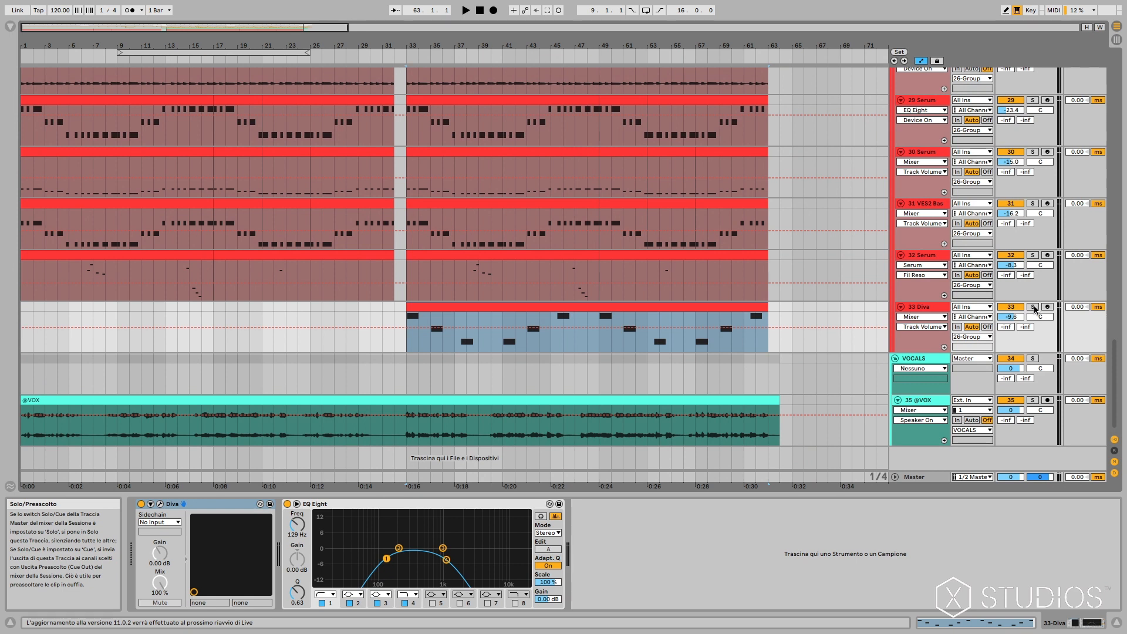
{"action": "key", "text": "space"}
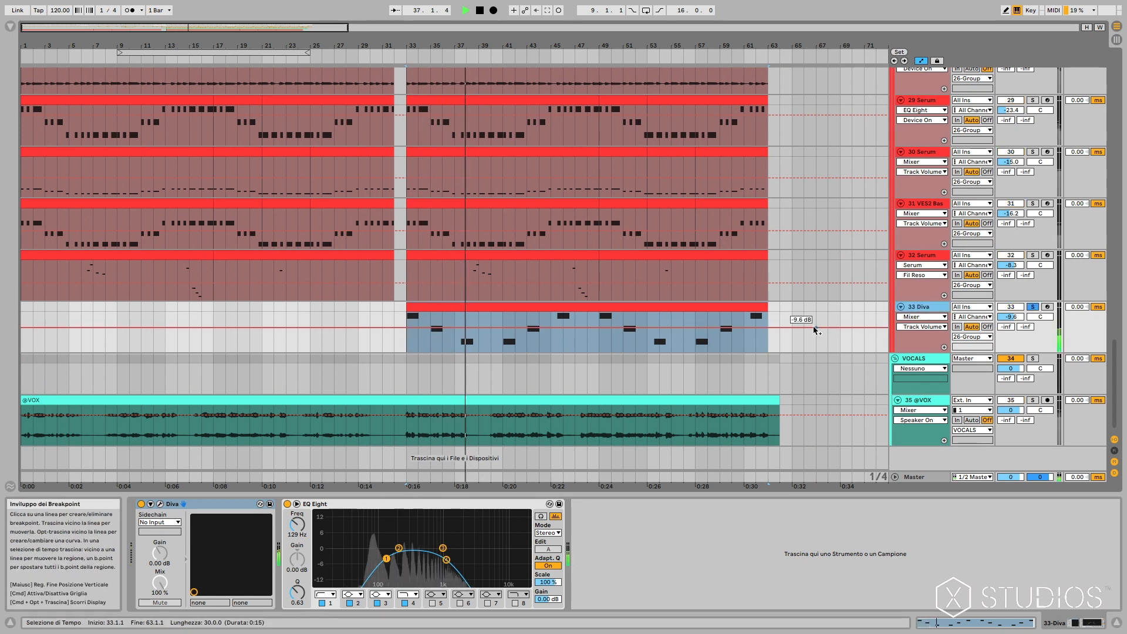
Stop playback and view the Diva synth's settings and loaded preset, closing its window when done
{"action": "scroll", "coordinate": [1026, 237], "scroll_direction": "up", "scroll_amount": 5}
{"action": "key", "text": "space"}
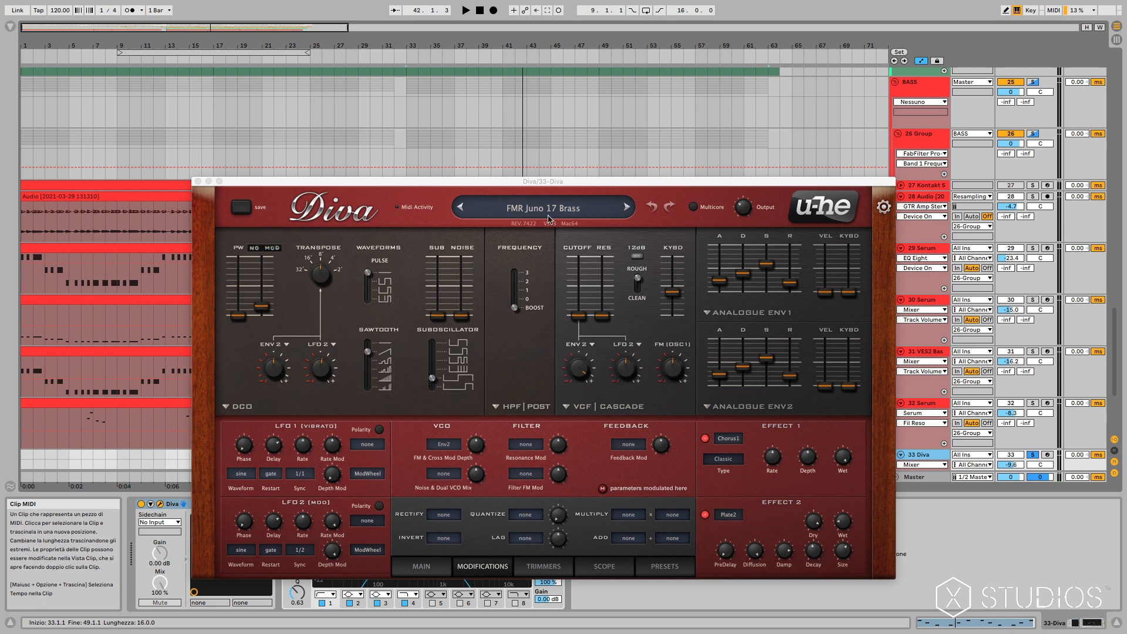
{"action": "left_click_drag", "start_coordinate": [567, 191], "coordinate": [537, 189]}
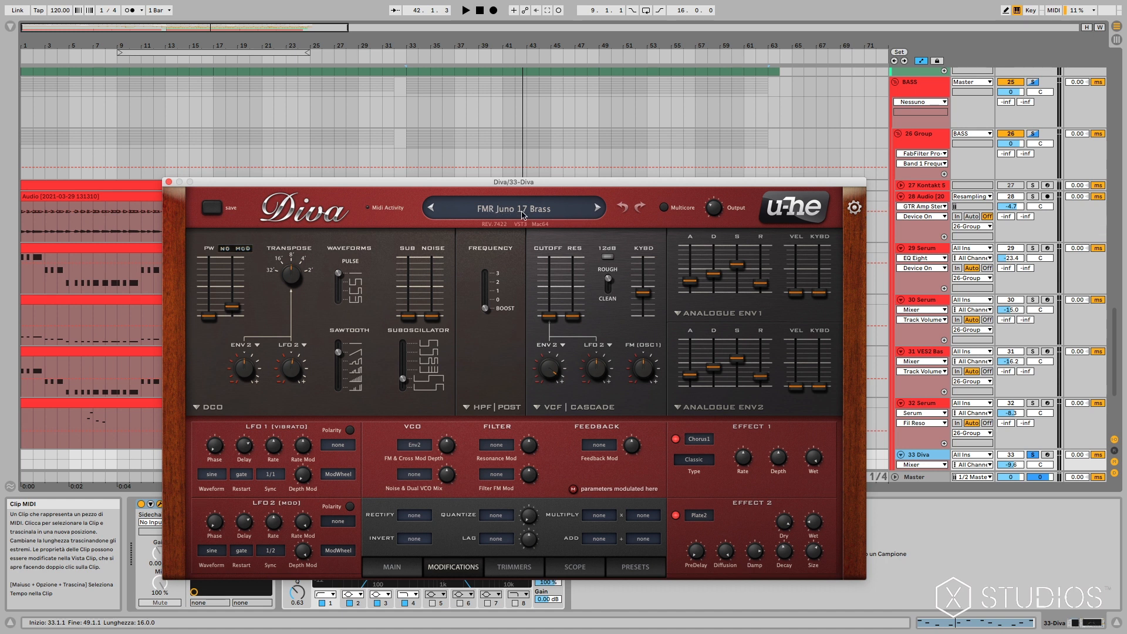
{"action": "left_click", "coordinate": [169, 184]}
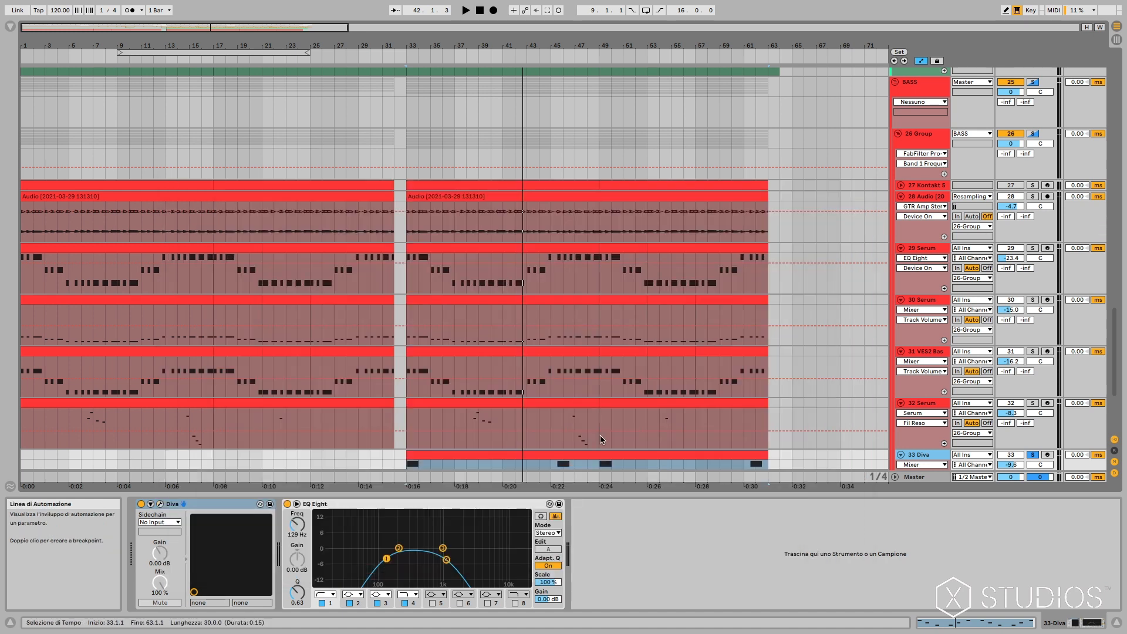
Play the soloed 26 Group from bar 42 with track 33 Diva deactivated to hear the other bass layers
{"action": "scroll", "coordinate": [524, 435], "scroll_direction": "down", "scroll_amount": 2}
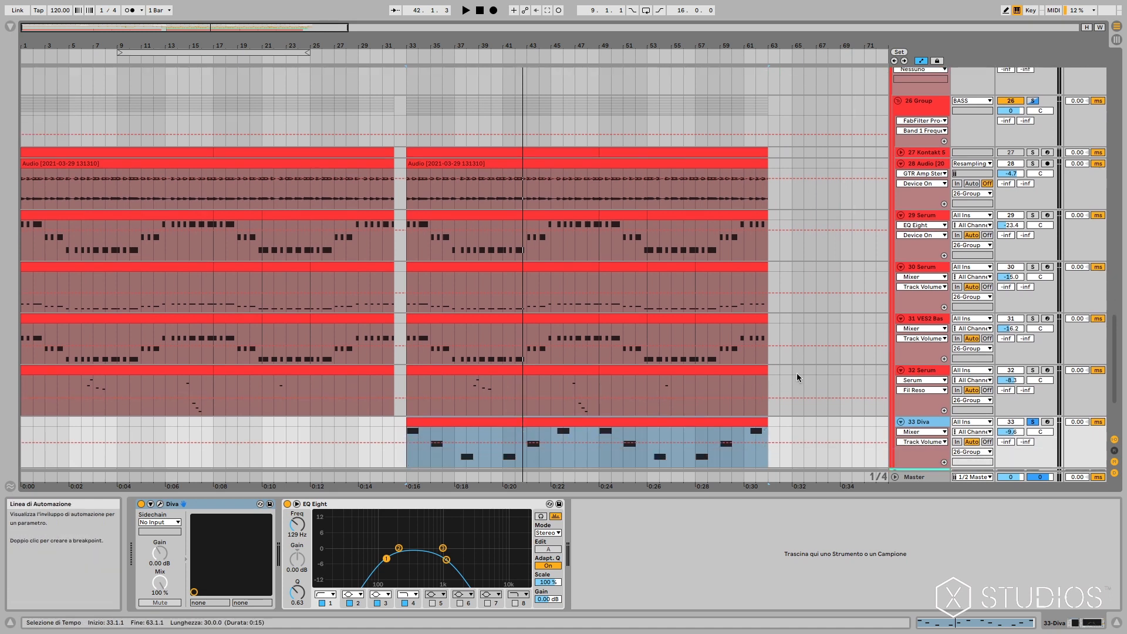
{"action": "left_click", "coordinate": [1021, 102]}
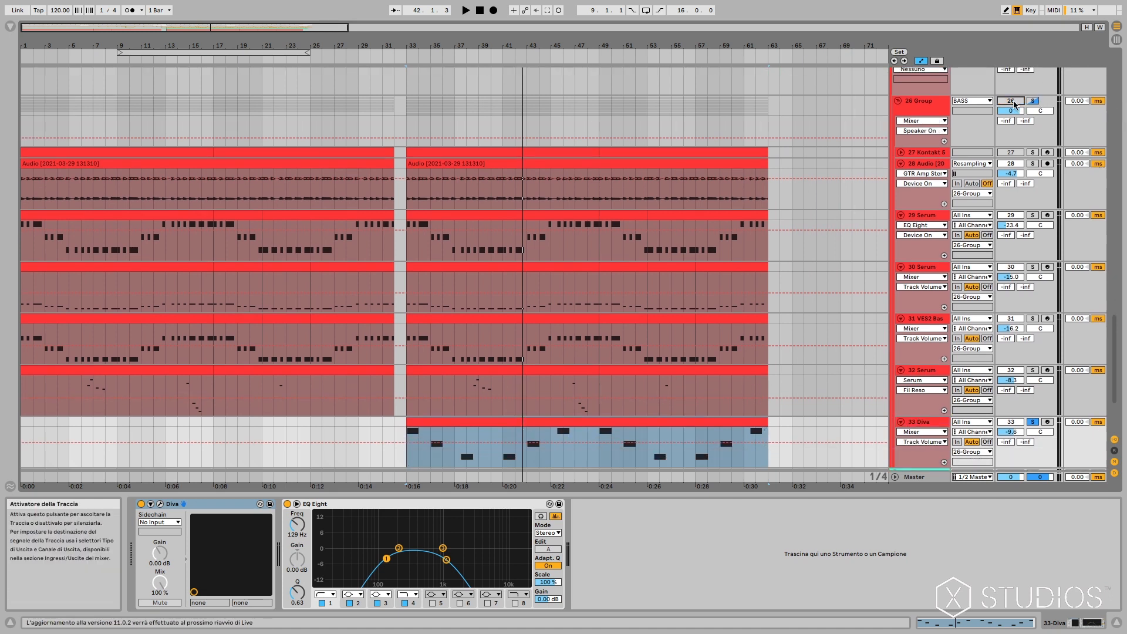
{"action": "left_click", "coordinate": [1014, 103]}
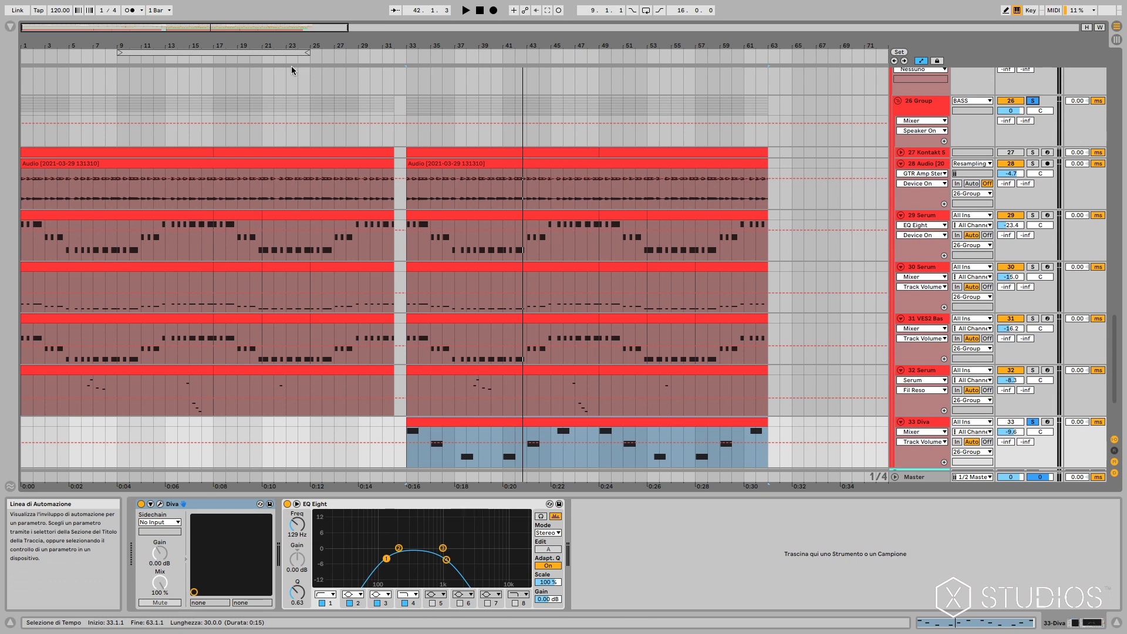
{"action": "left_click_drag", "start_coordinate": [263, 27], "coordinate": [262, 46]}
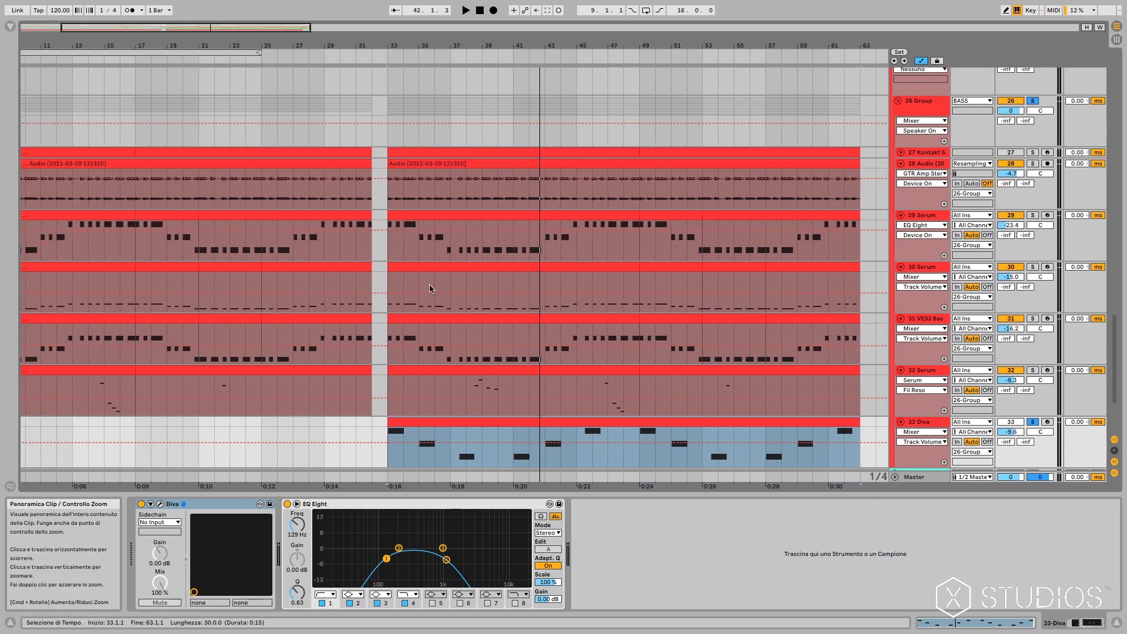
{"action": "key", "text": "space"}
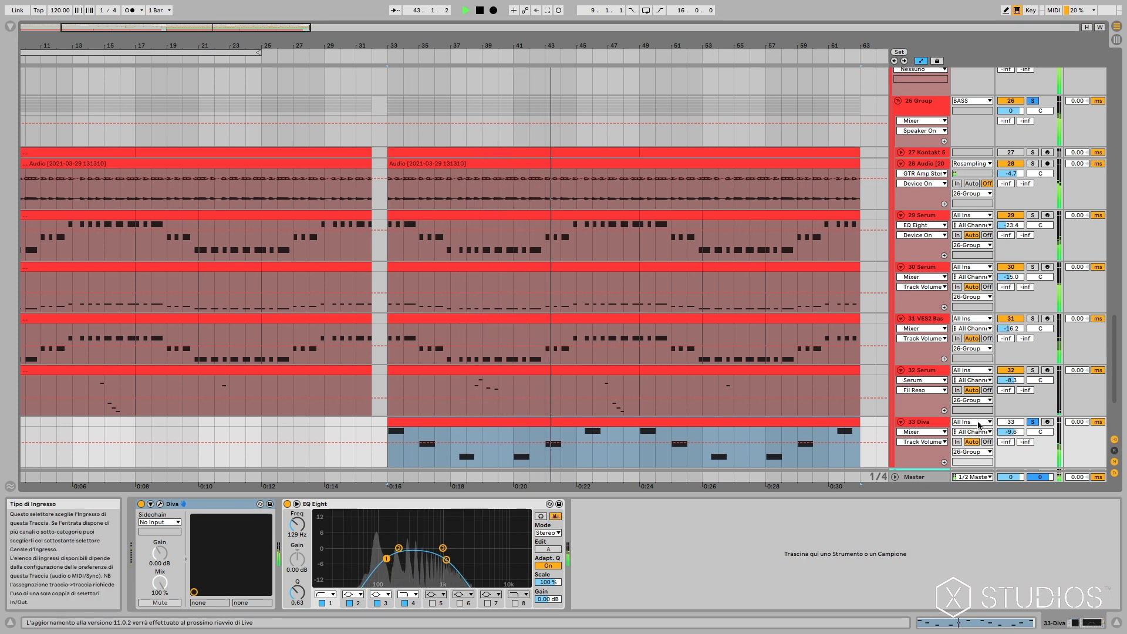
{"action": "key", "text": "space"}
Play the full mix from bar 33 and raise track 33 Diva's volume to -6.0 dB
{"action": "scroll", "coordinate": [673, 411], "scroll_direction": "down", "scroll_amount": 3}
{"action": "scroll", "coordinate": [677, 362], "scroll_direction": "down", "scroll_amount": 3}
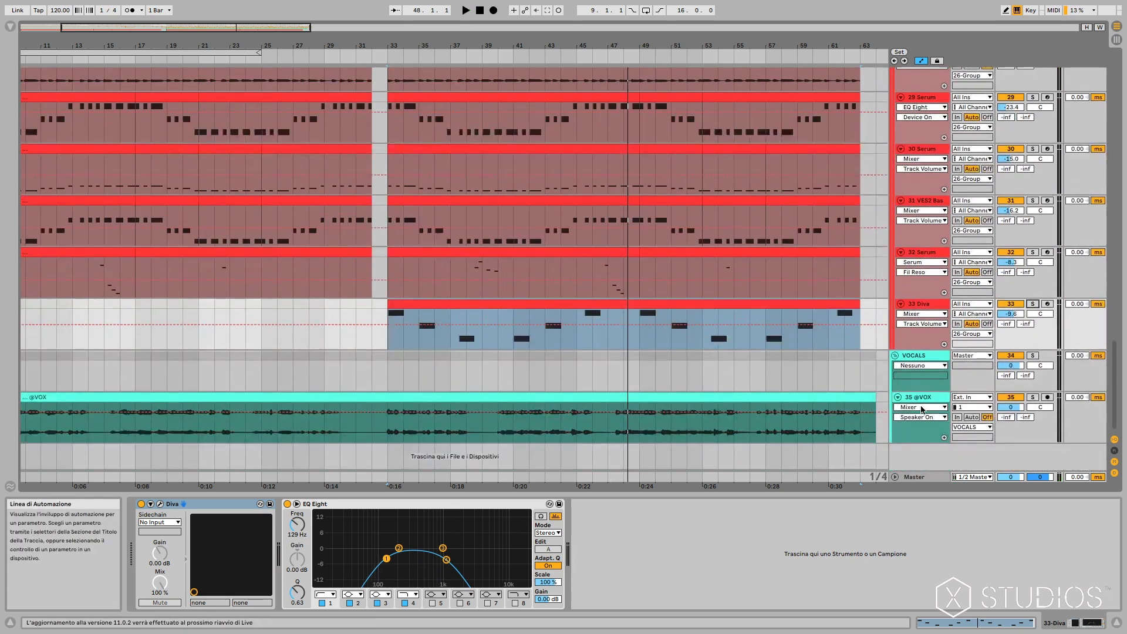
{"action": "key", "text": "space"}
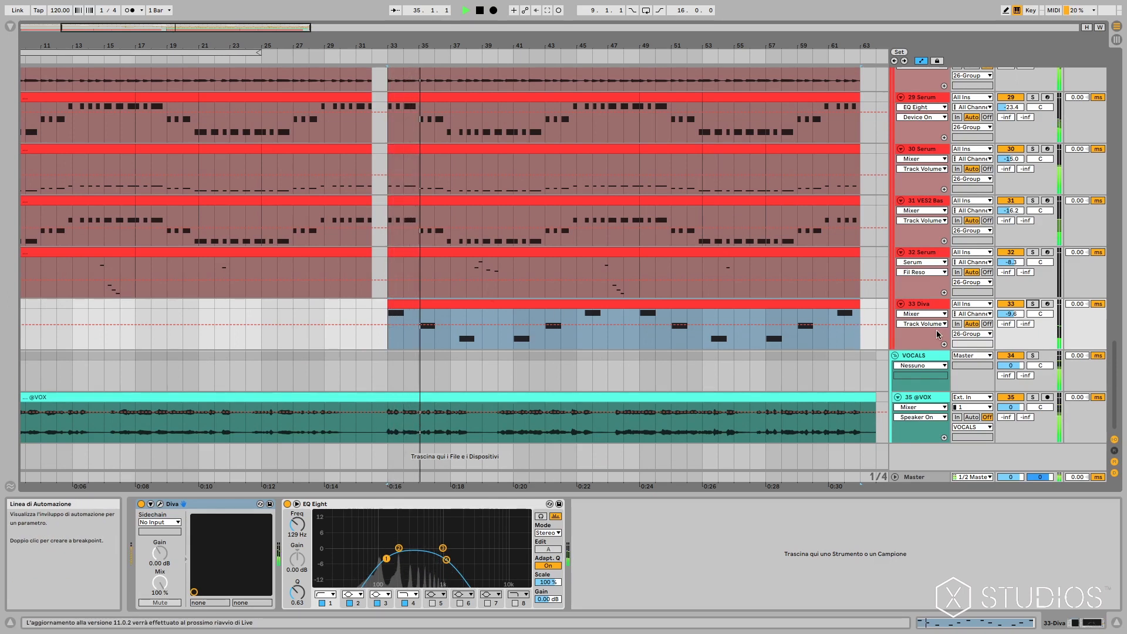
{"action": "left_click_drag", "start_coordinate": [1011, 314], "coordinate": [1011, 299]}
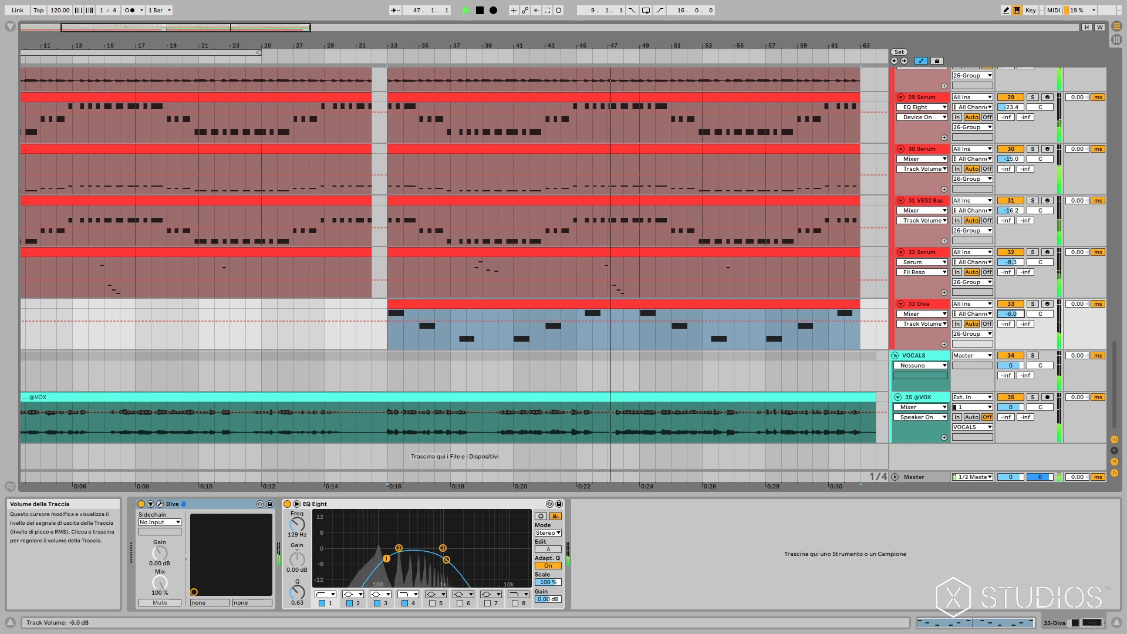